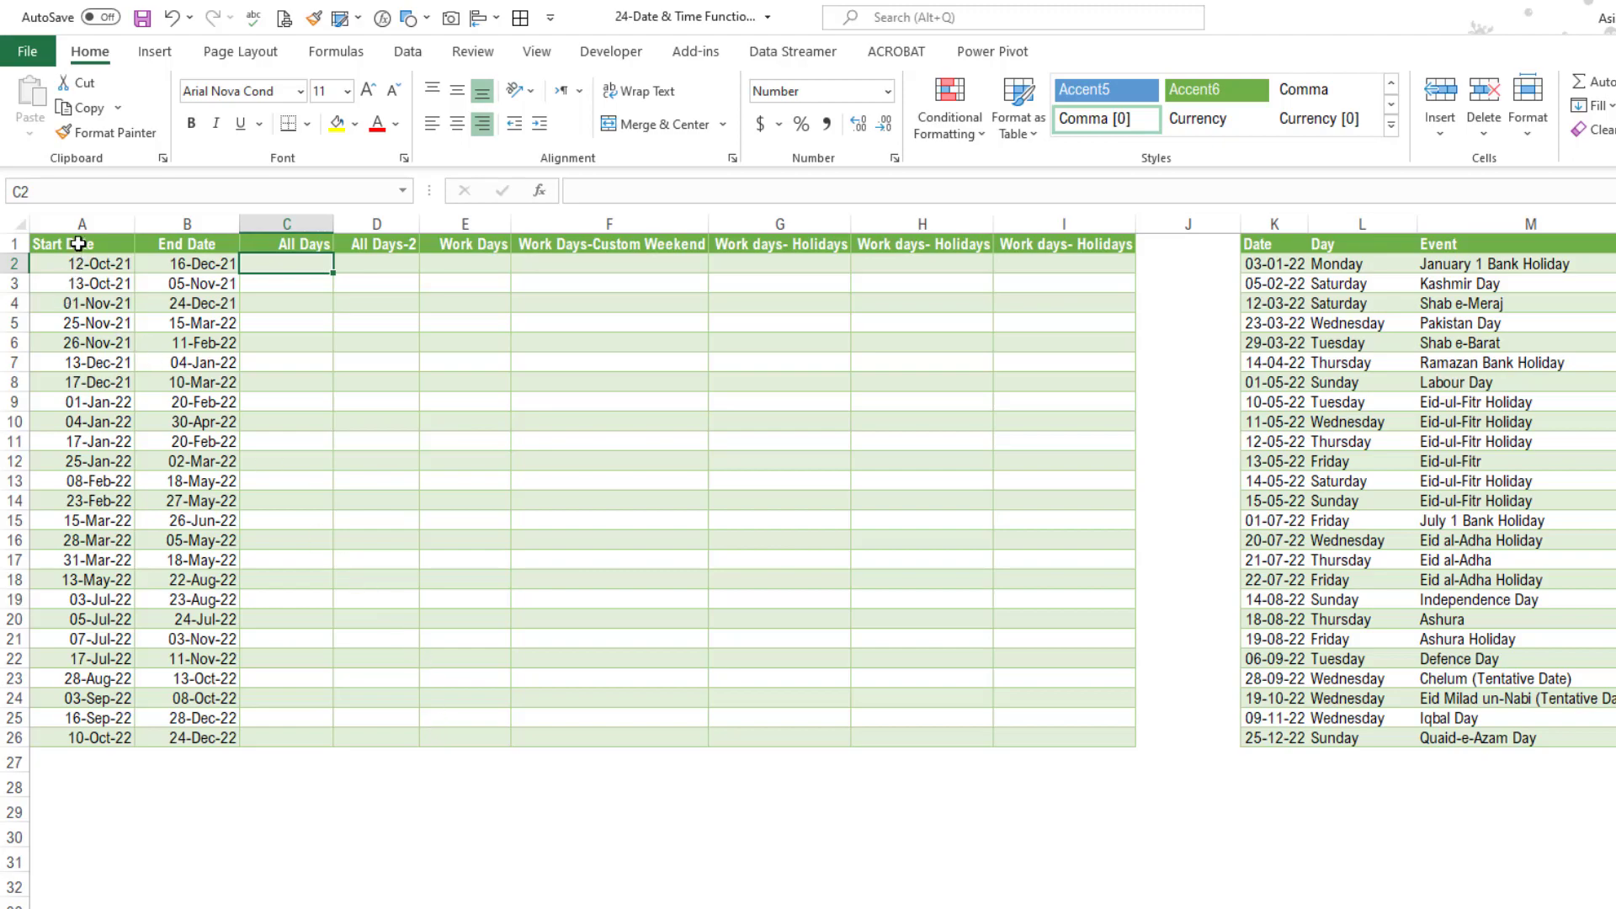
Left-align the Start Date and End Date columns.
drag(81, 225, 188, 224)
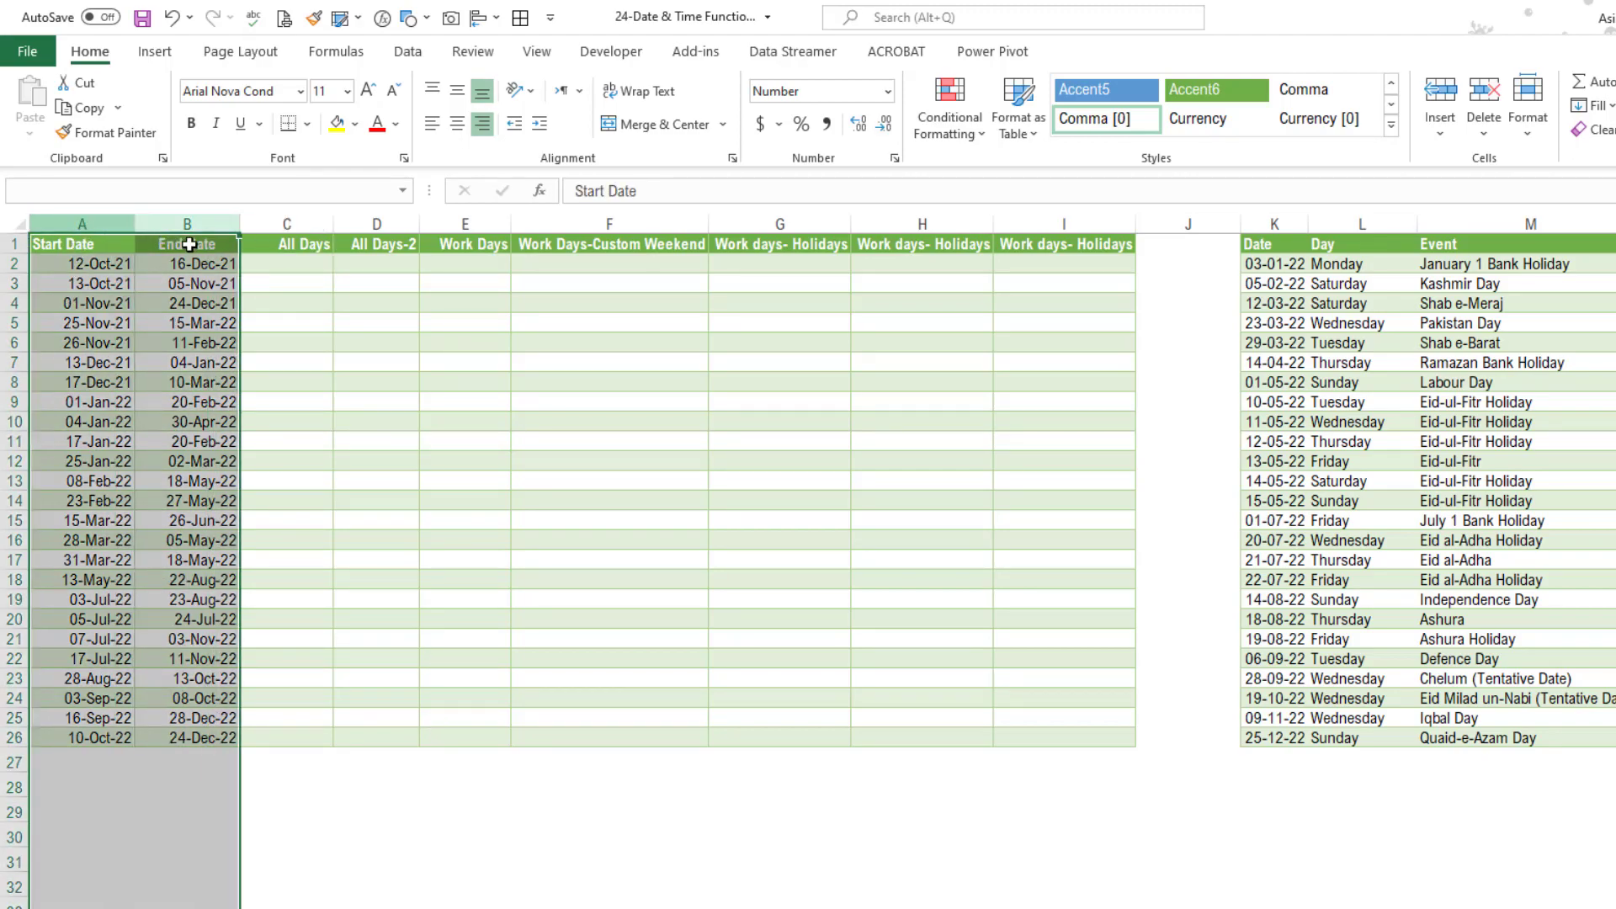
click(439, 126)
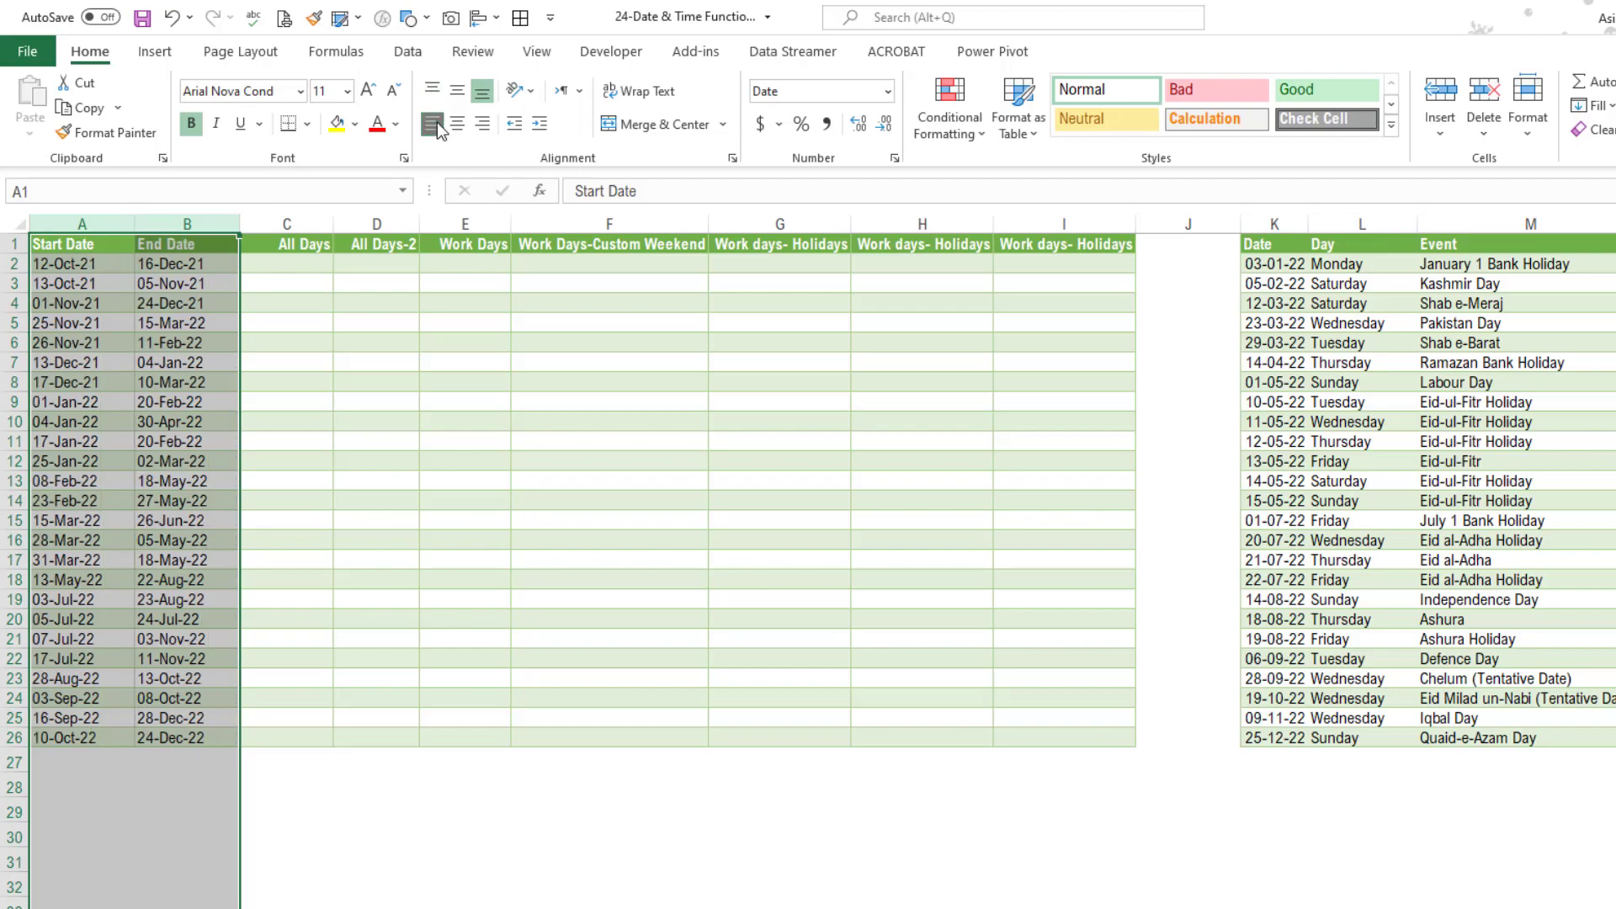
click(221, 460)
Enter the formula =B2-A2 in cell C2 to subtract the start date from the end date.
click(295, 262)
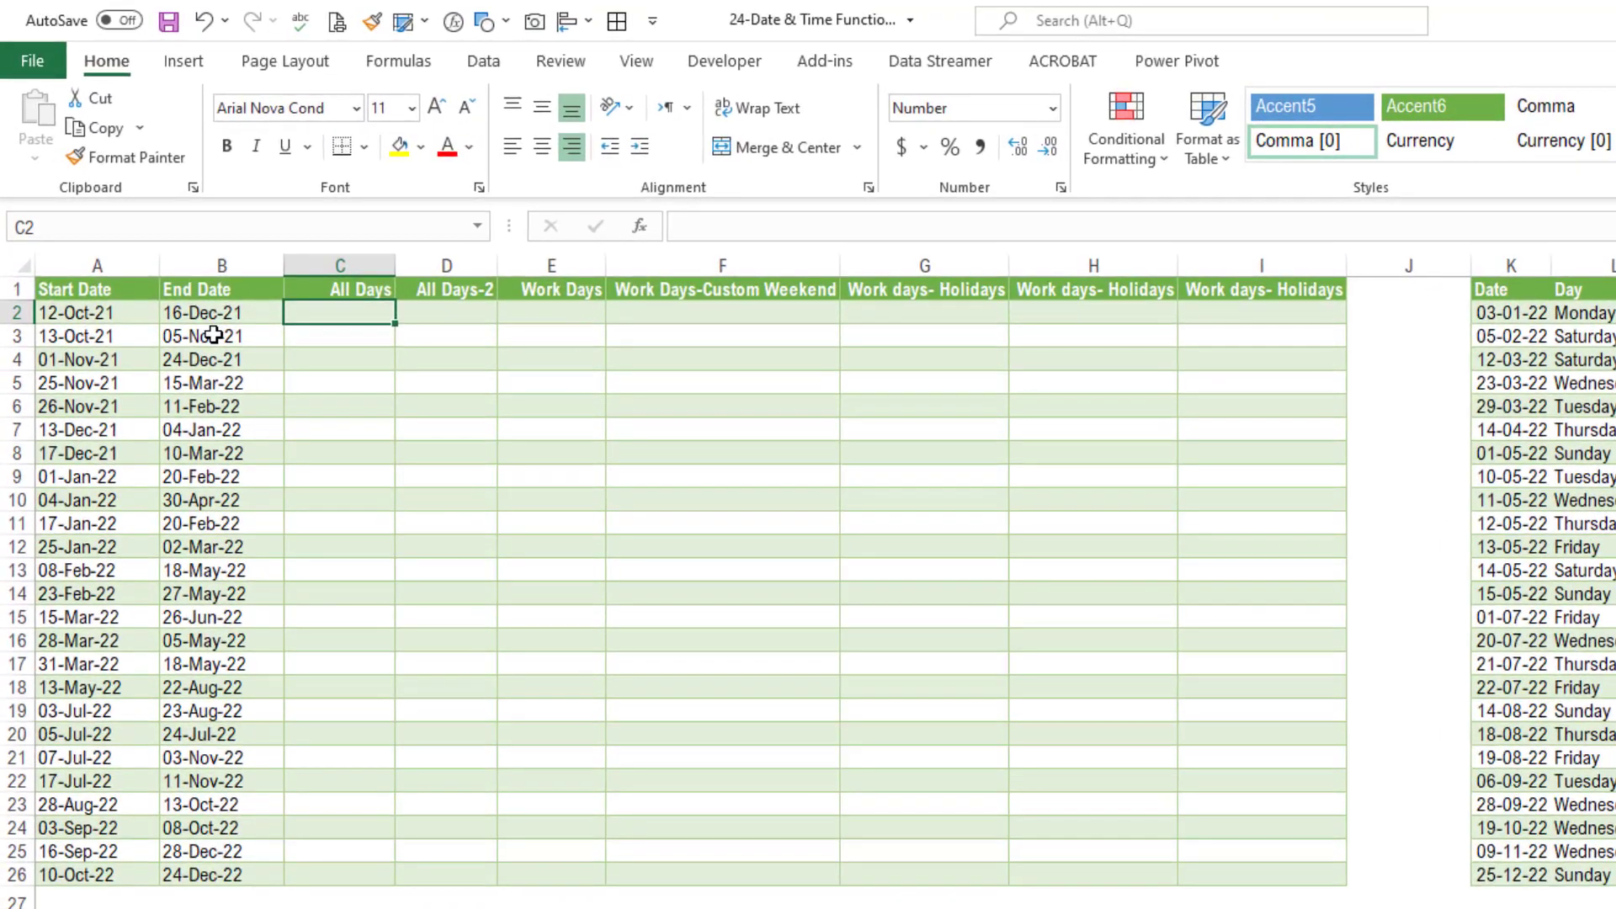
text(=)
key(Left)
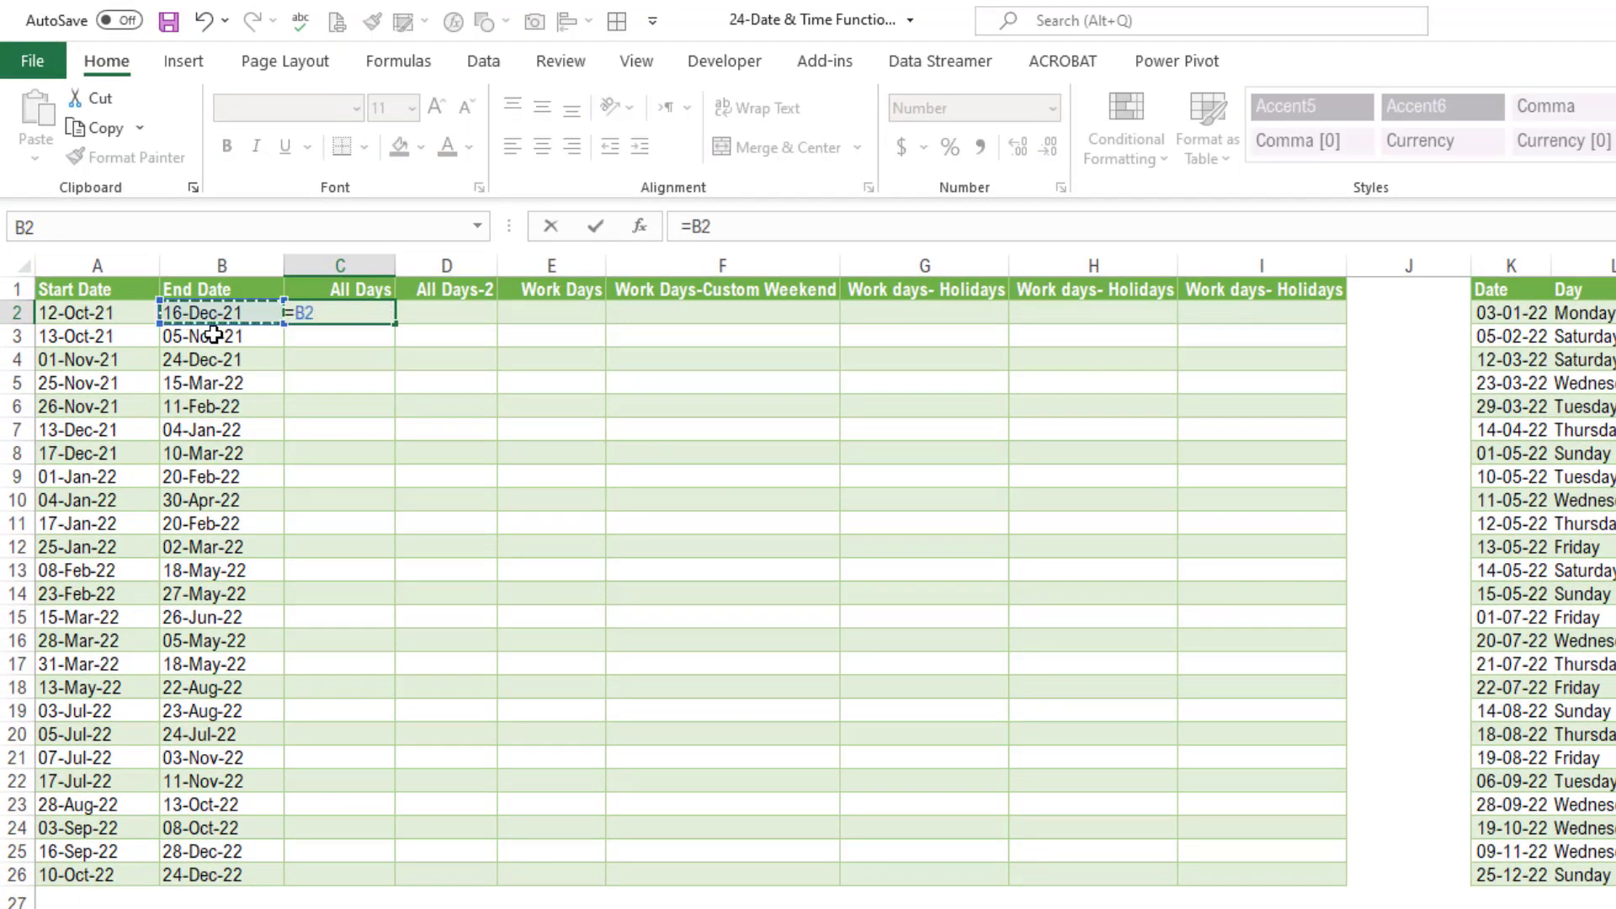
text(-)
key(Left)
key(Left)
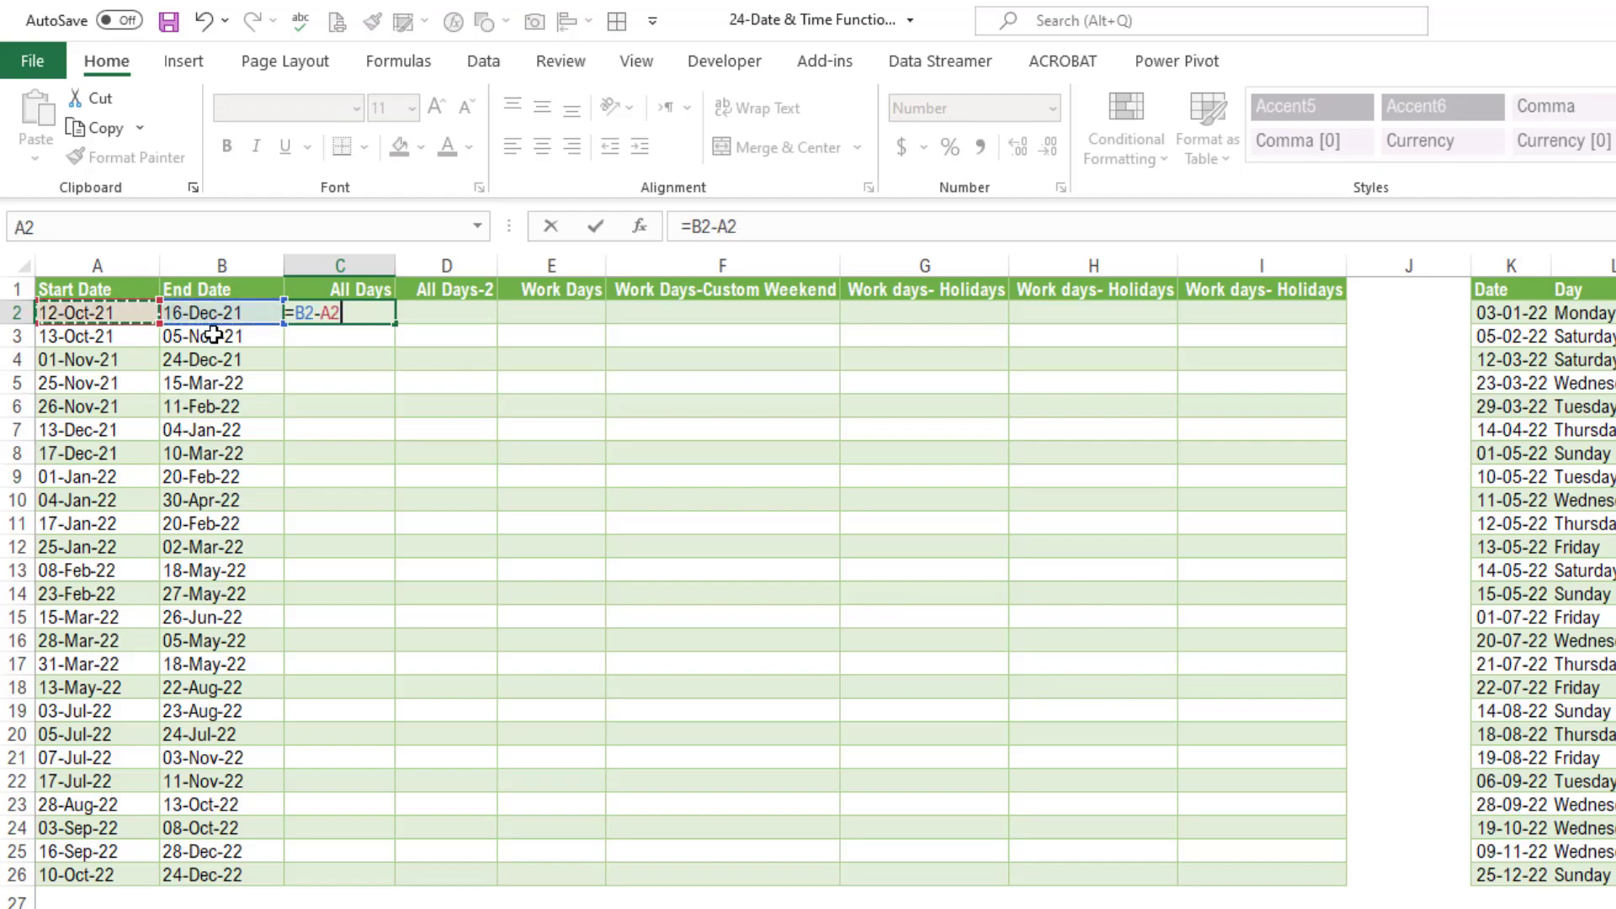
key(Return)
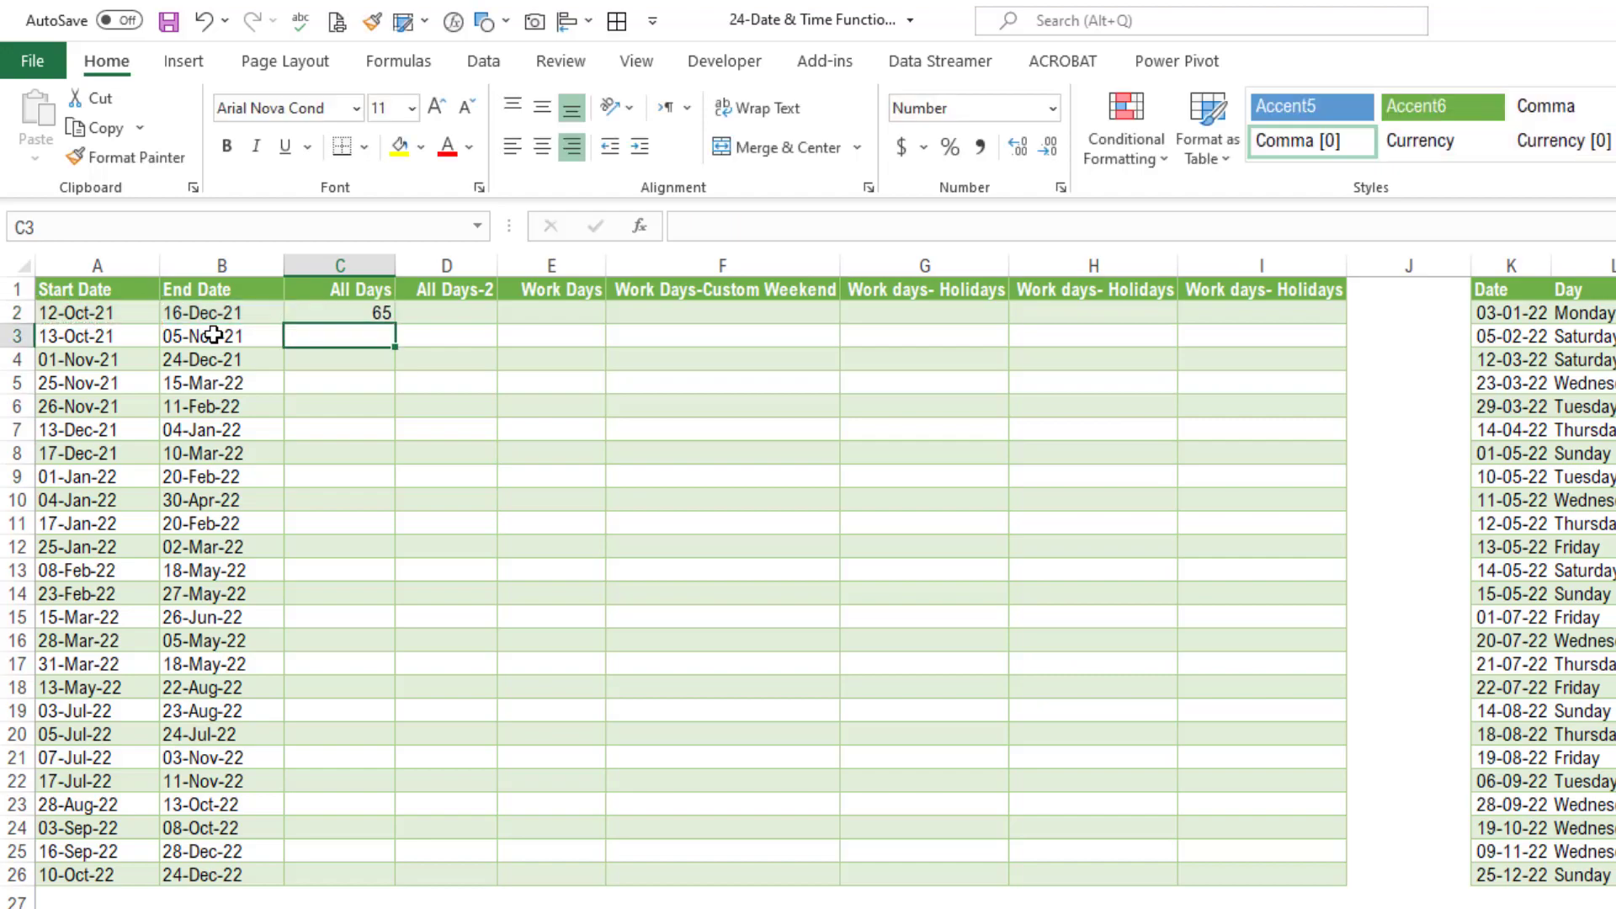
Fill the date subtraction formula from C2 through C26 in the All Days column.
key(Up)
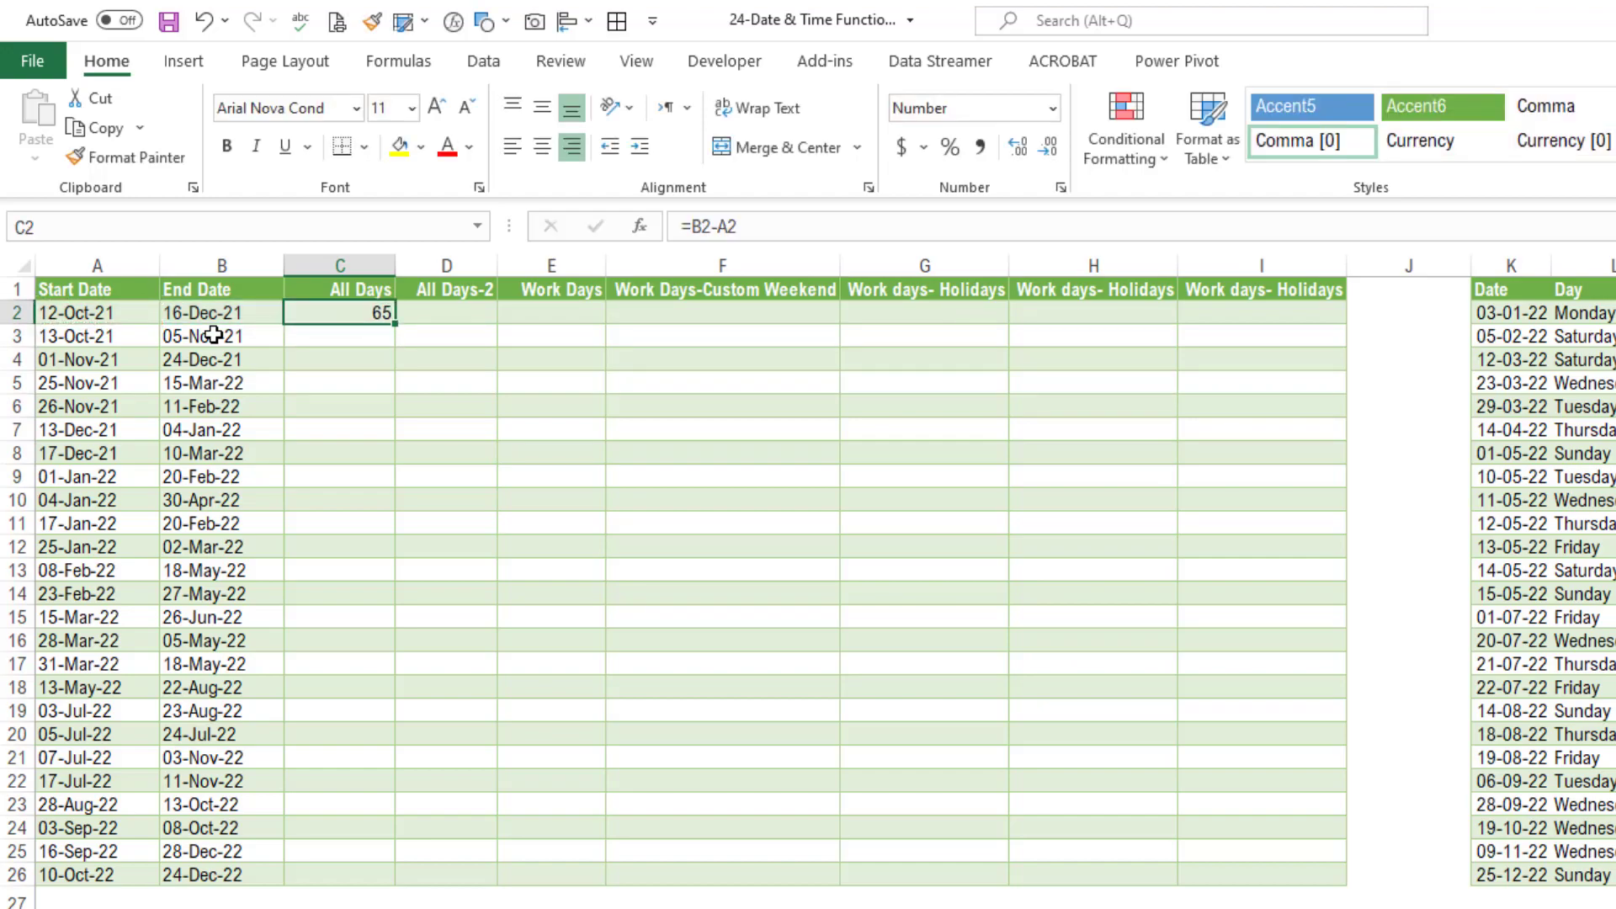
key(ctrl+shift+Down)
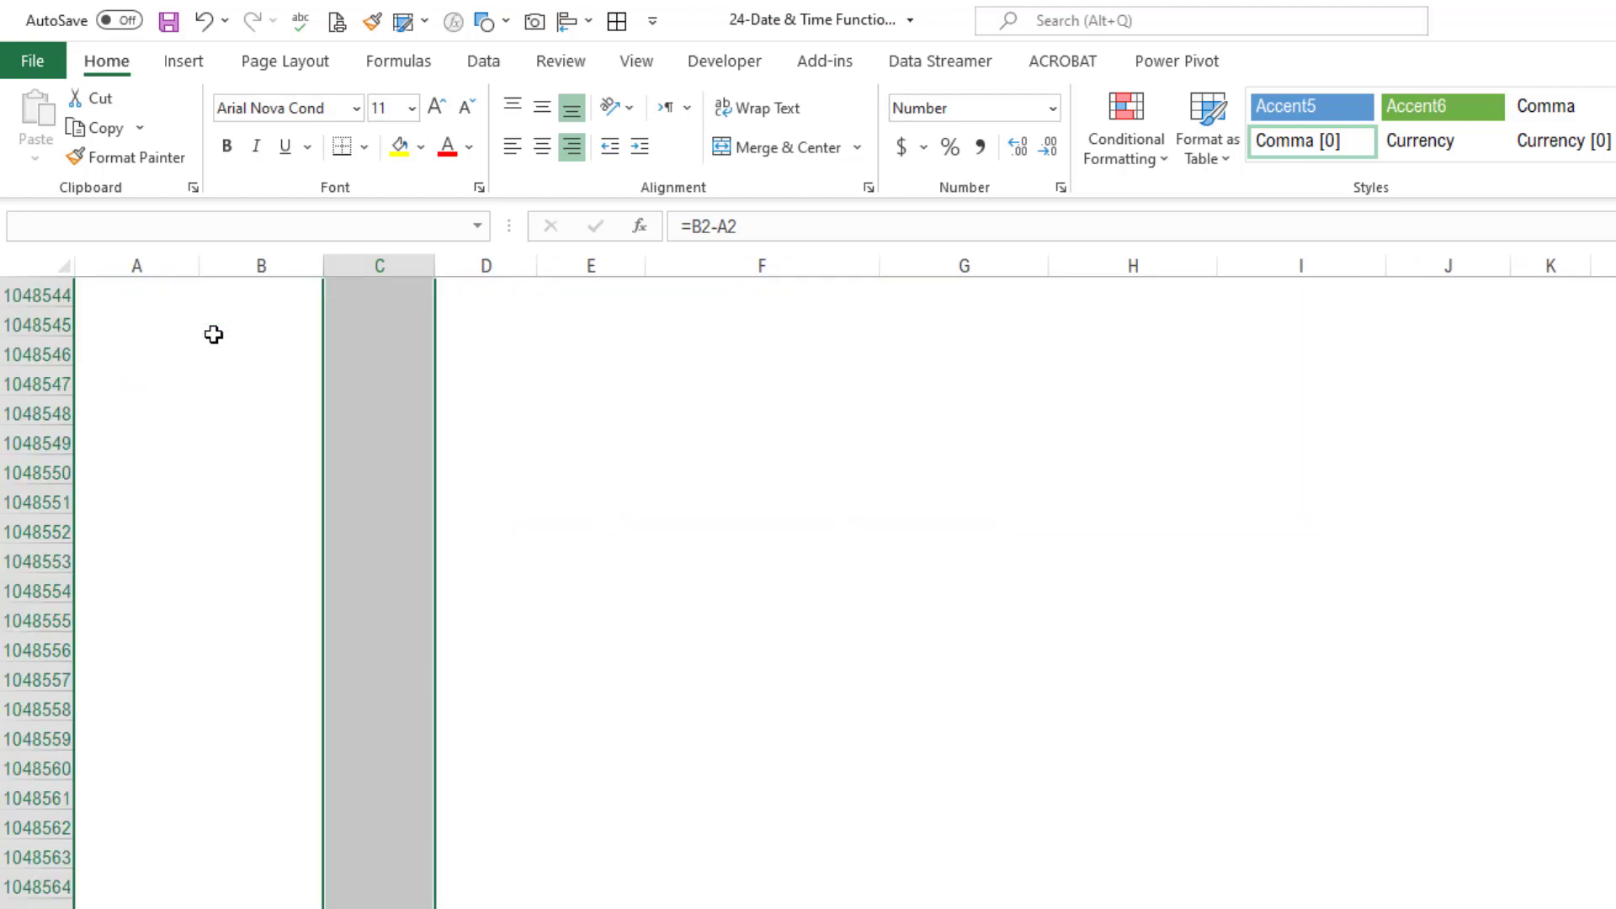
key(ctrl+shift+Up)
key(shift+Down)
key(shift+Down)
key(shift+Down)
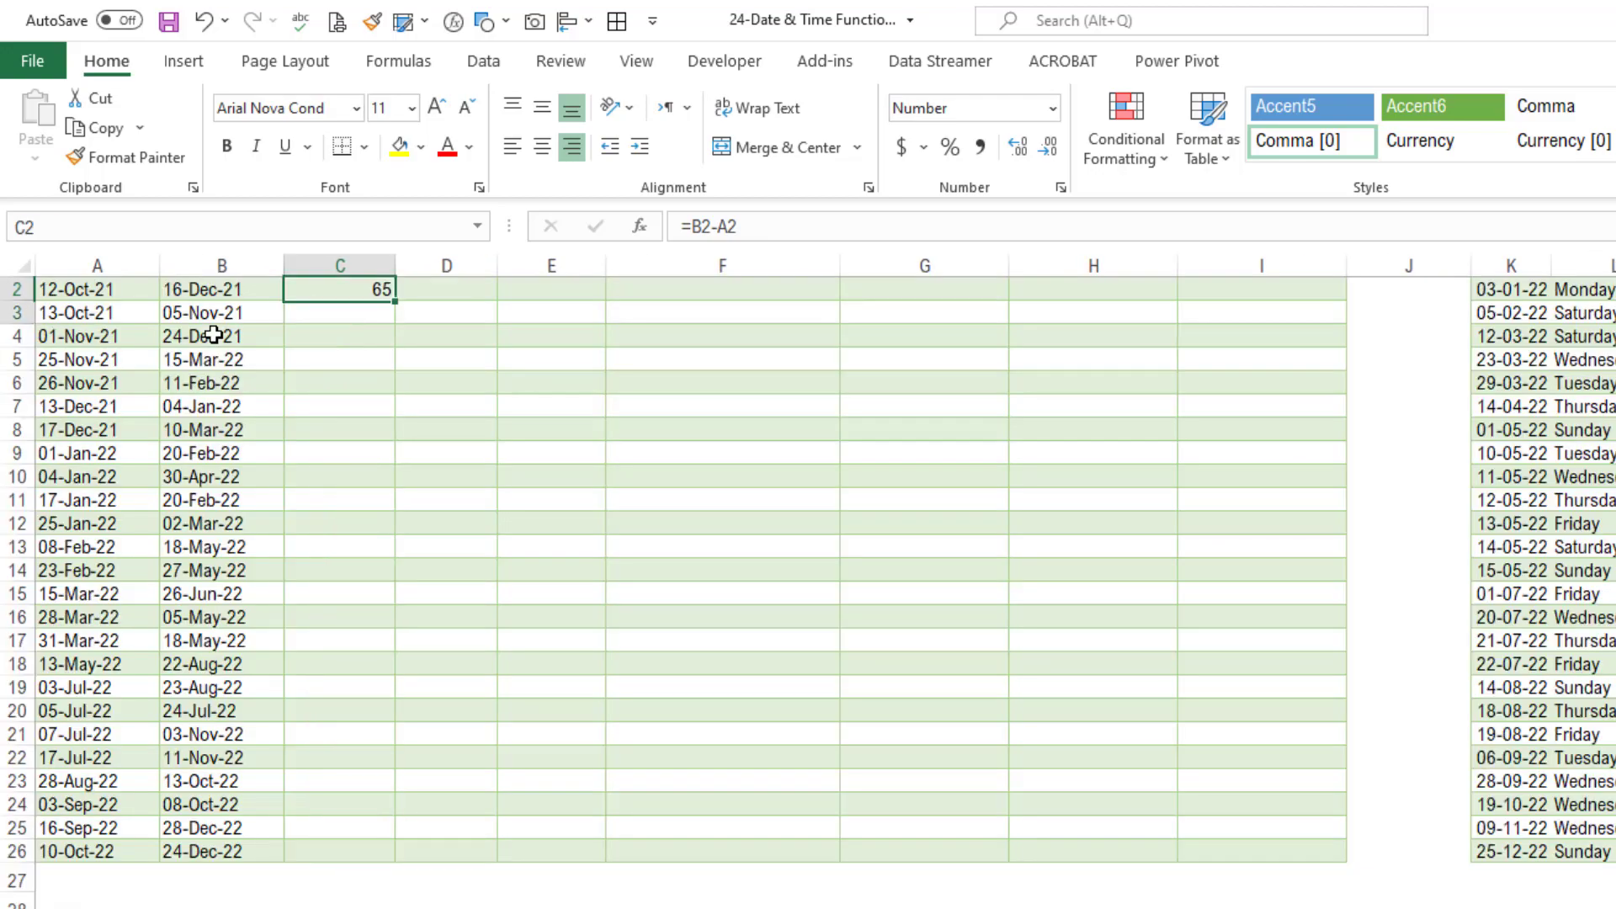
key(shift+Down)
key(shift+Down)
key(shift+Down)
key(shift+Down)
key(shift+Down)
key(shift+Down)
key(shift+Down)
key(shift+Down)
key(shift+Down)
key(shift+Down)
key(shift+Down)
key(shift+Down)
key(shift+Down)
key(shift+Down)
key(shift+Down)
key(shift+Down)
key(shift+Down)
key(shift+Down)
key(shift+Down)
key(shift+Down)
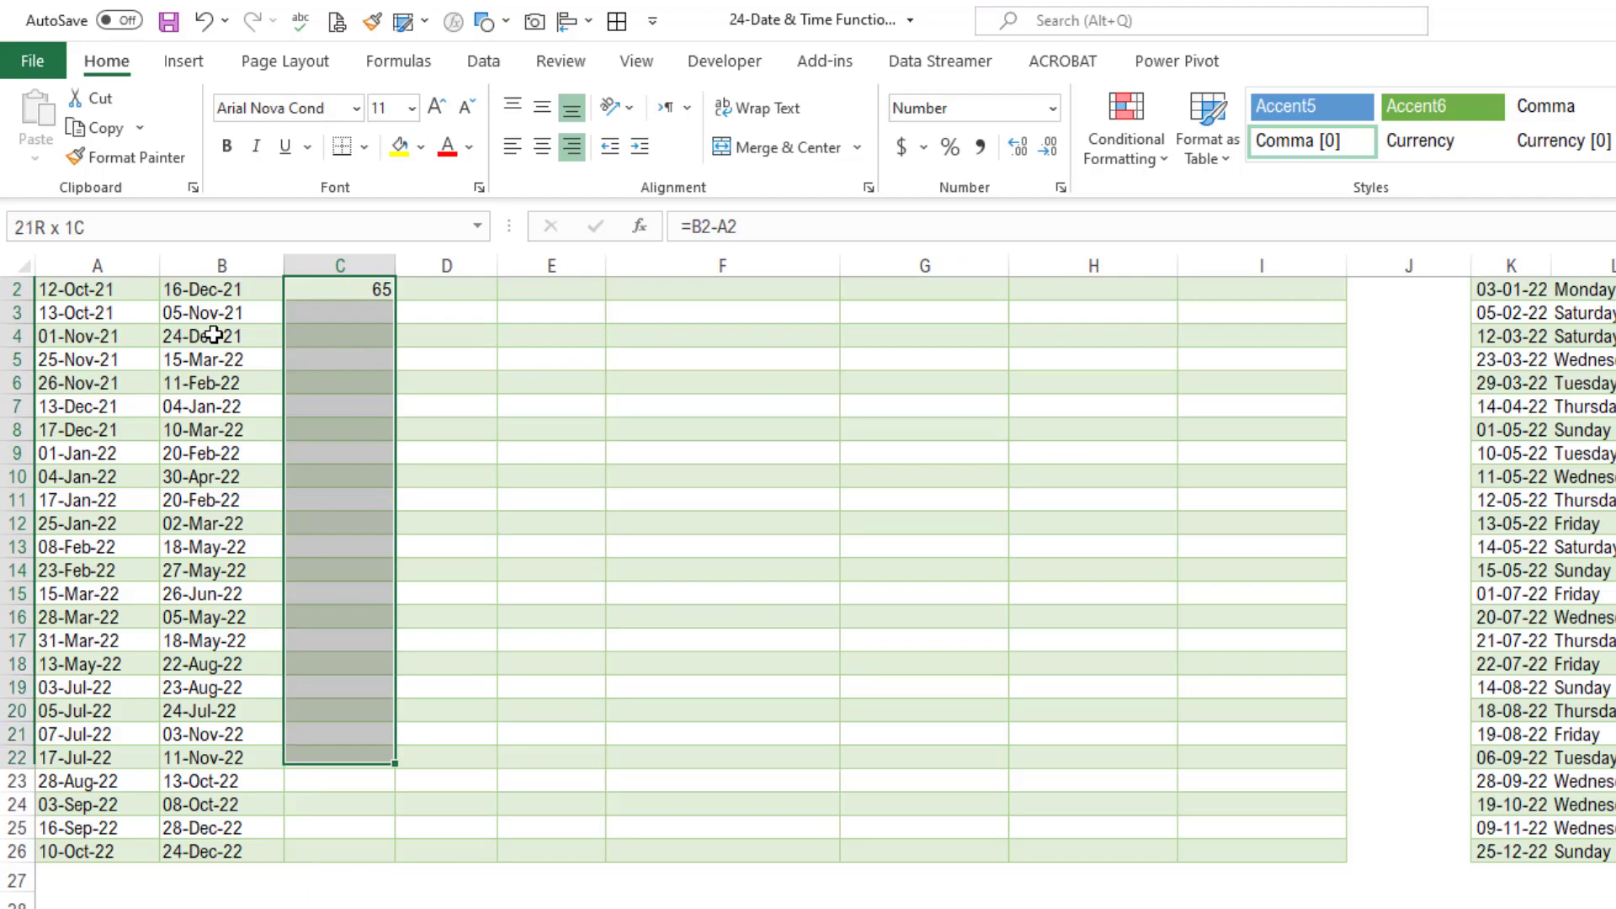
key(shift+Down)
key(F2)
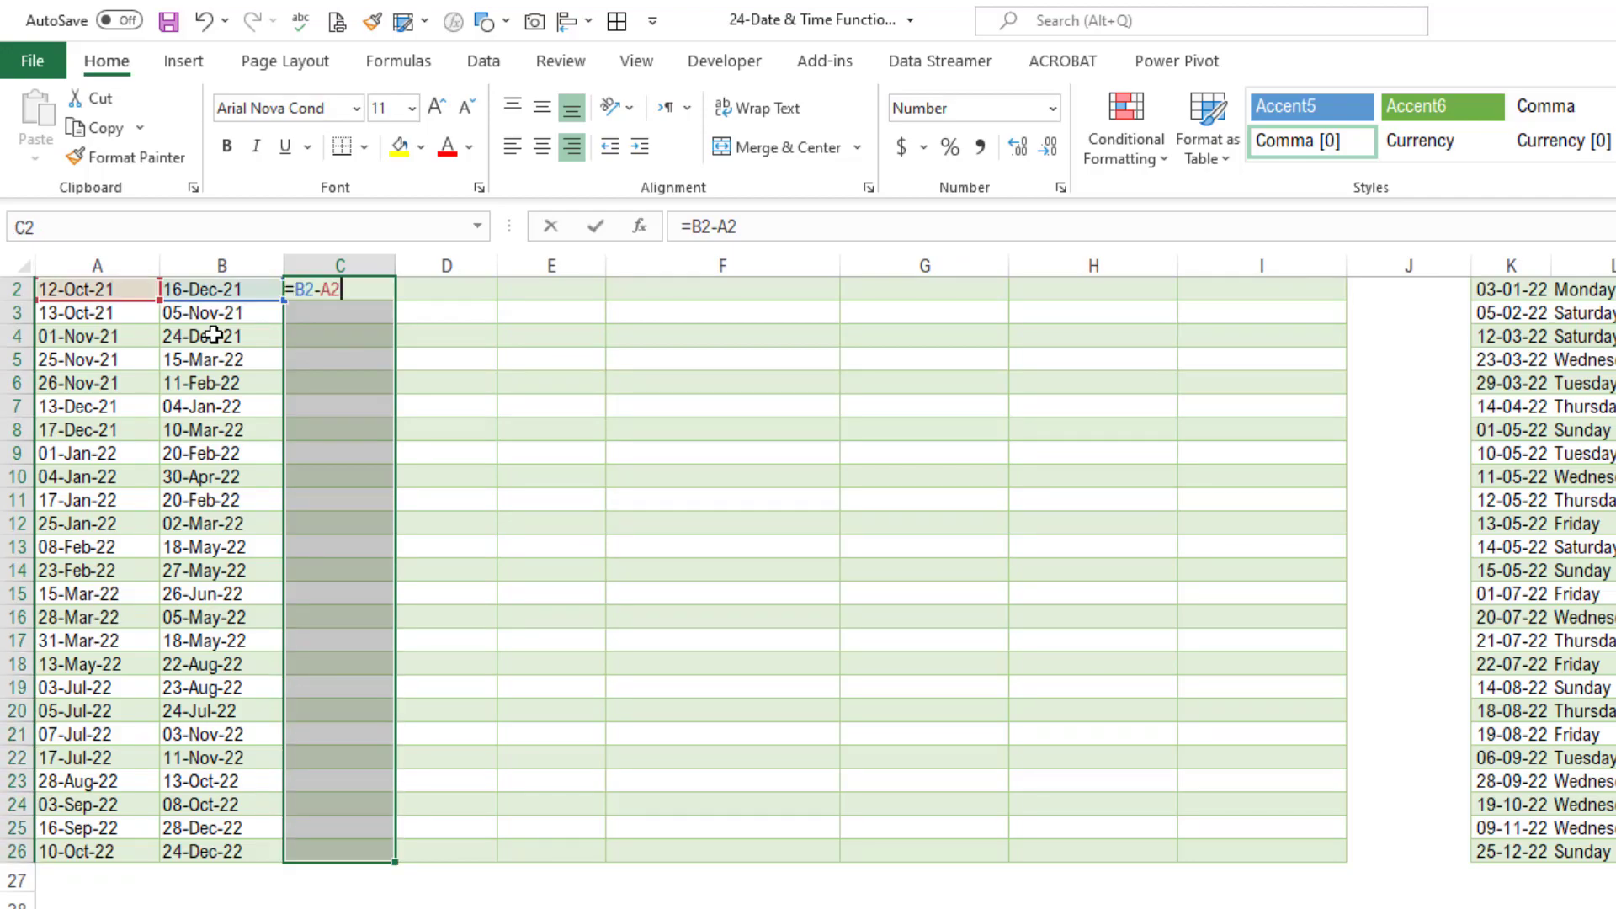
key(ctrl+Return)
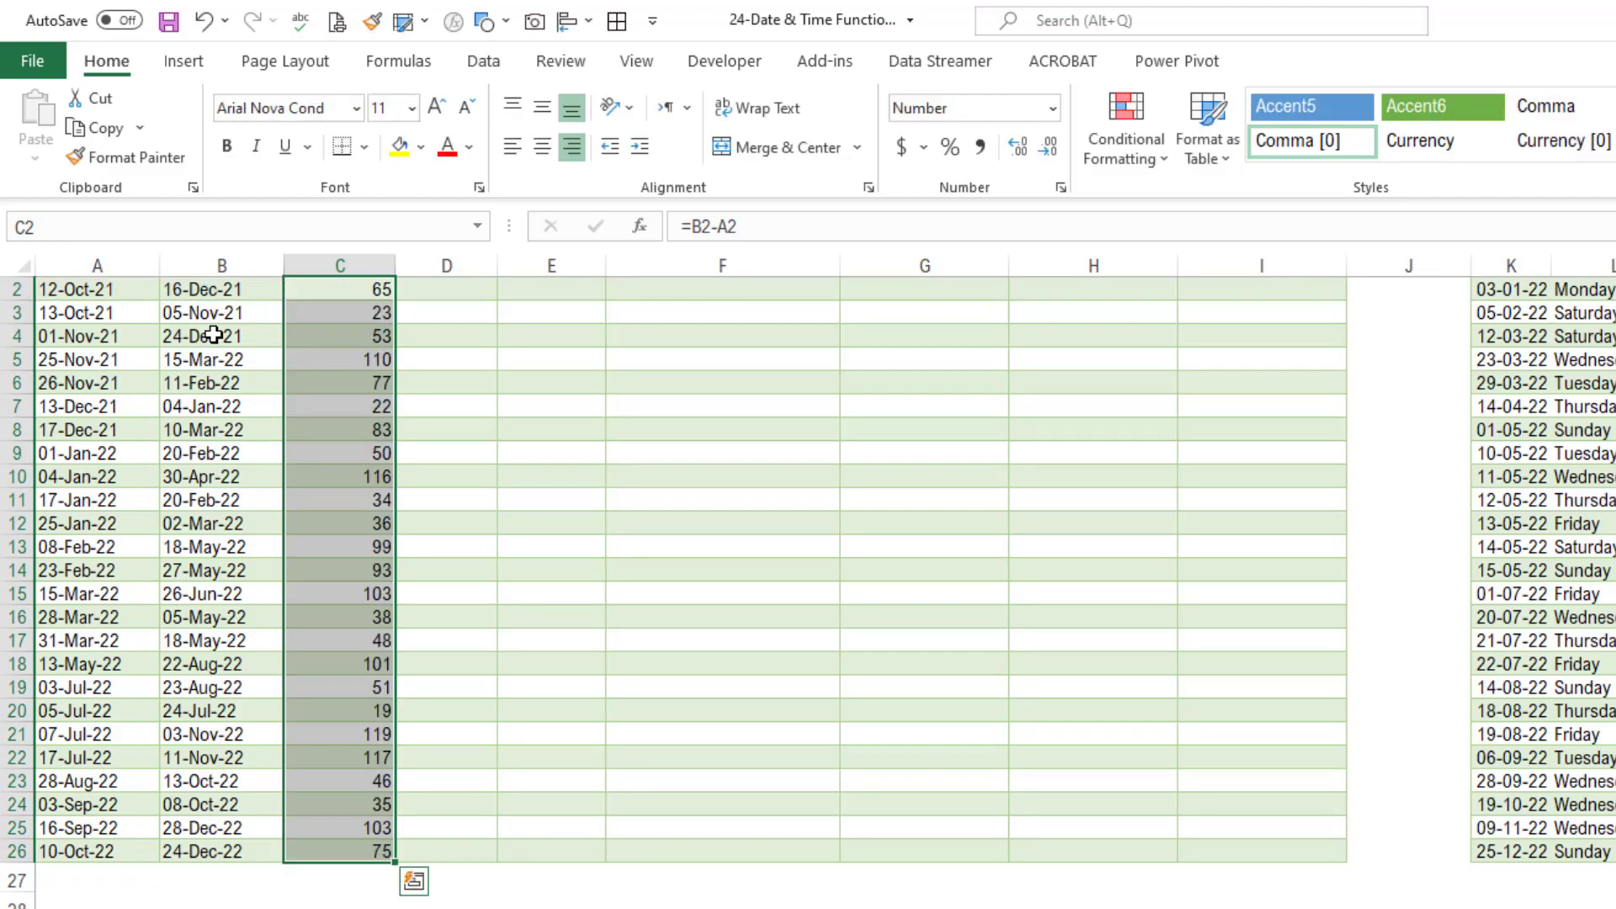
scroll(484, 631, up, 1)
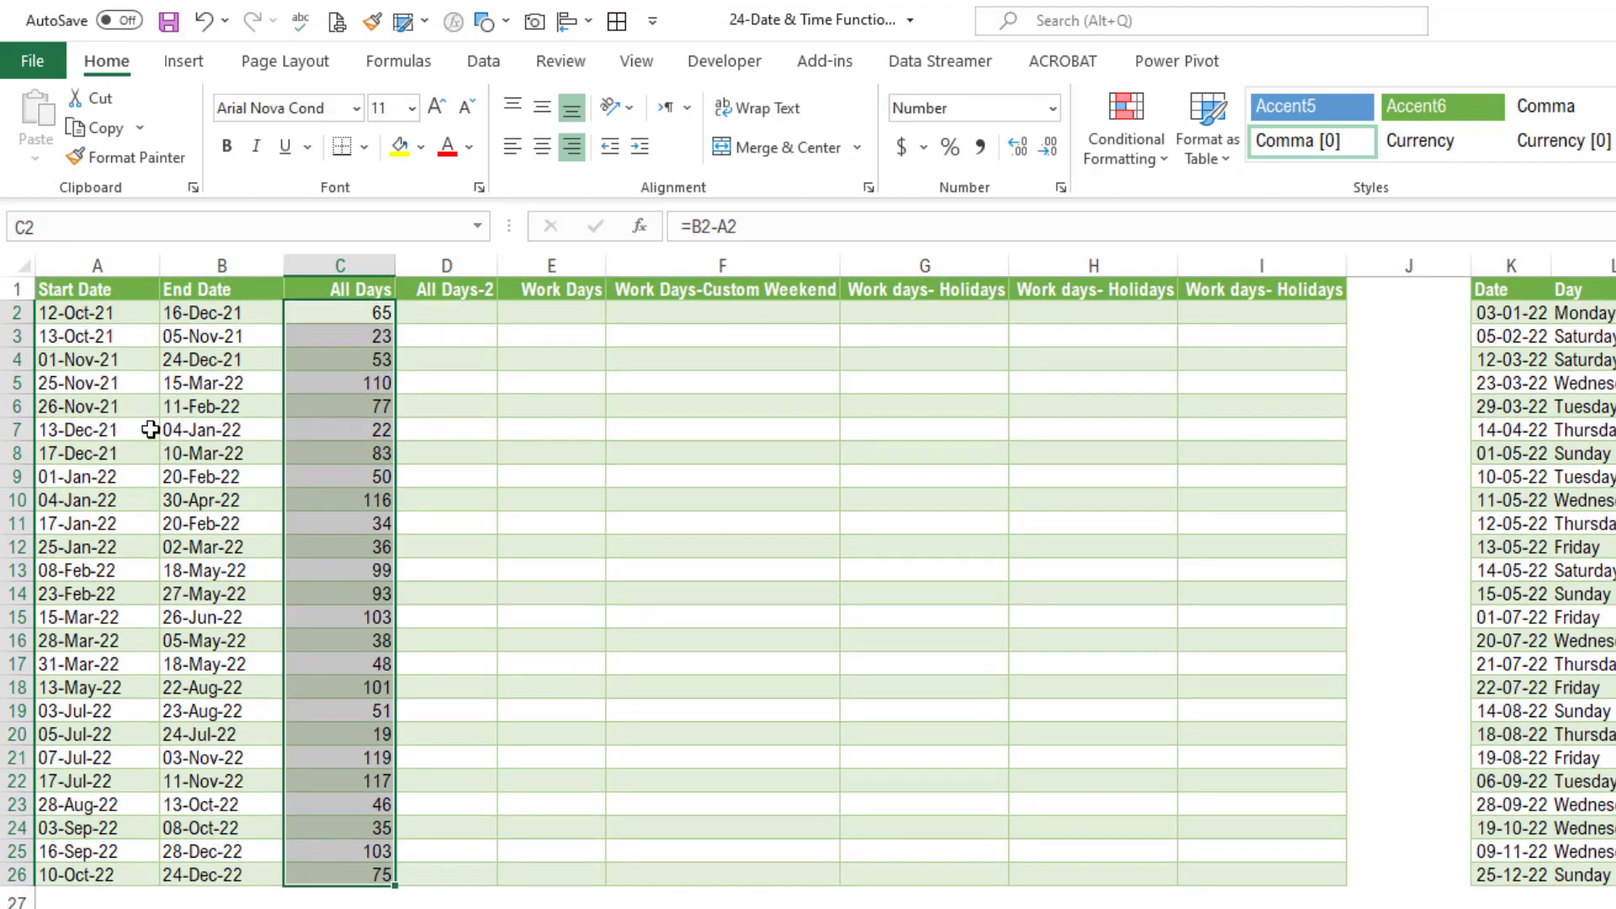
click(104, 318)
click(210, 334)
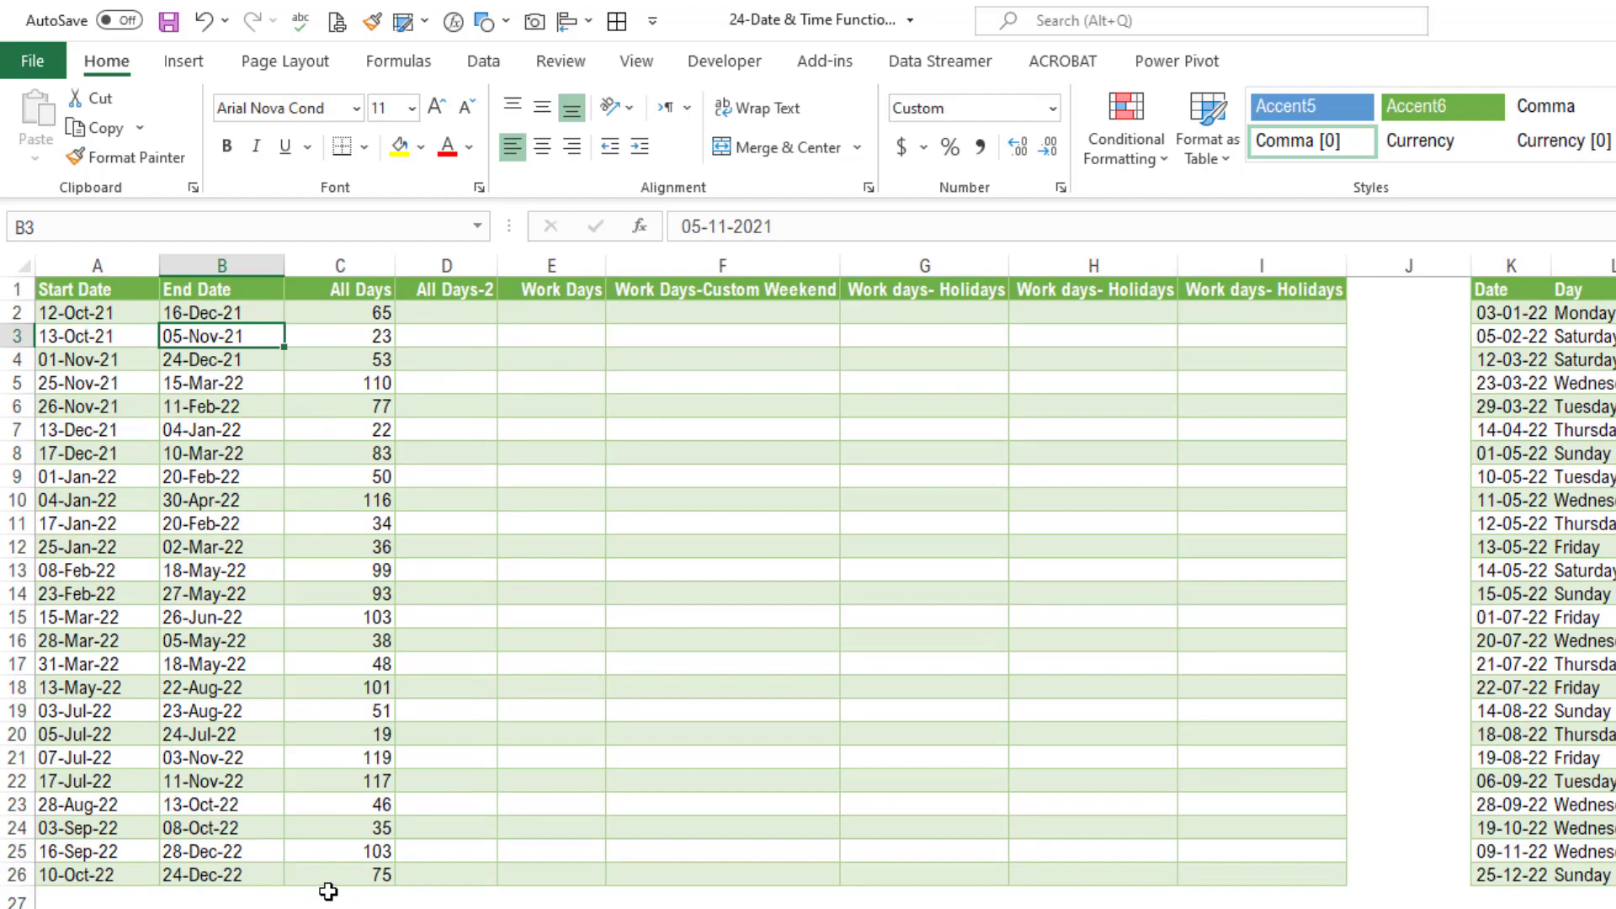
Fill D2:D26 in the All Days-2 column with a DAYS formula, using B2 as end date and A2 as start date.
drag(471, 313, 474, 870)
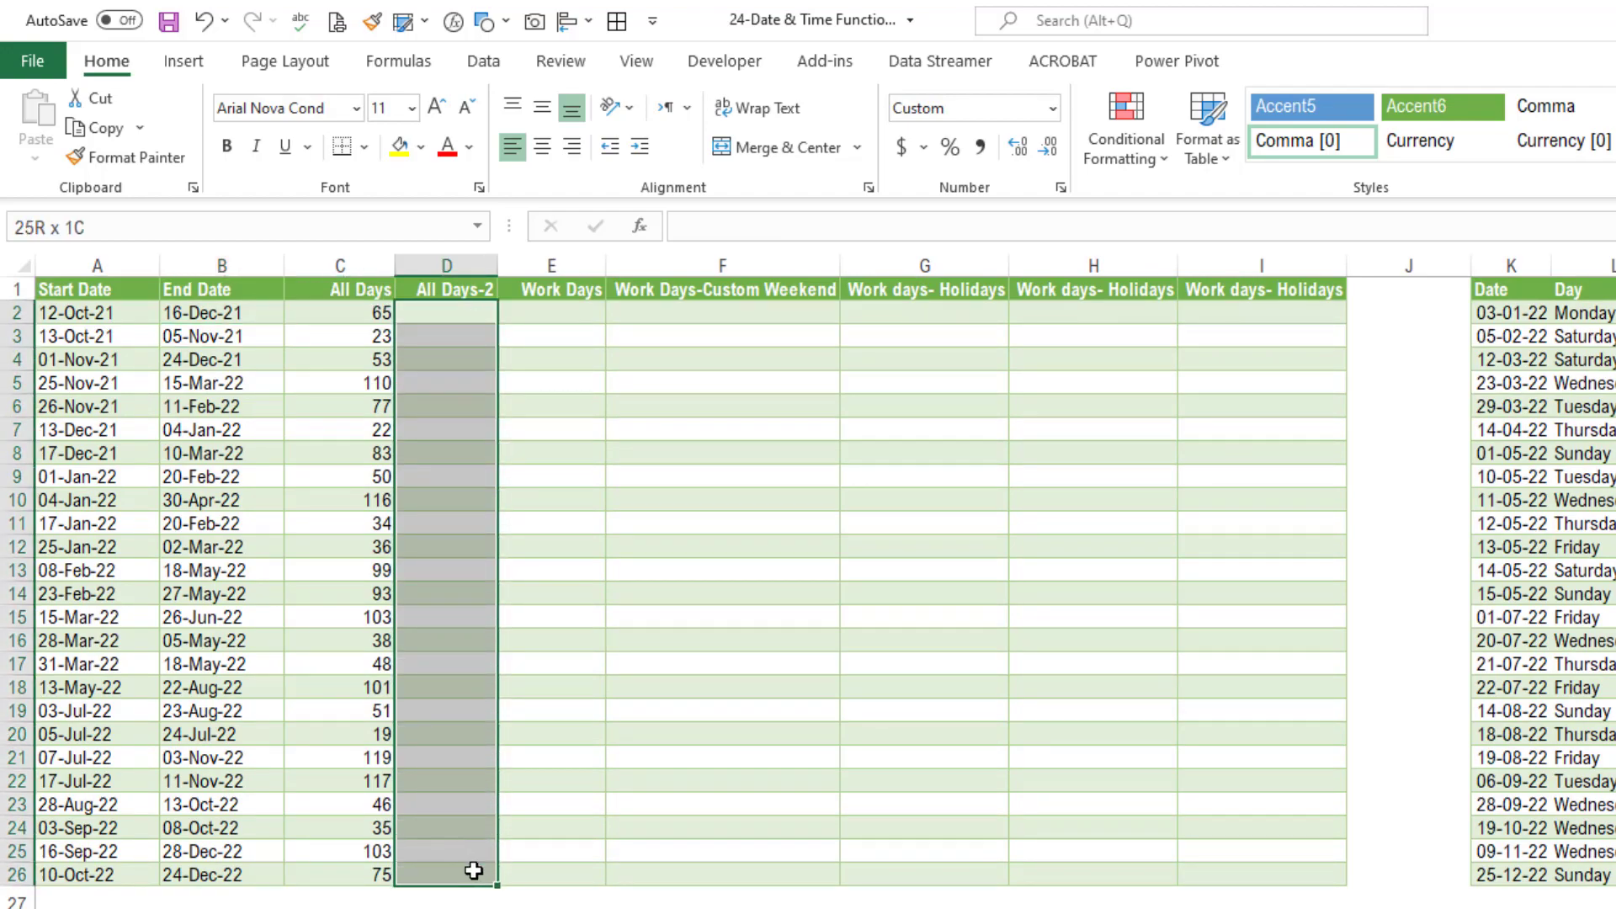
drag(474, 870, 474, 870)
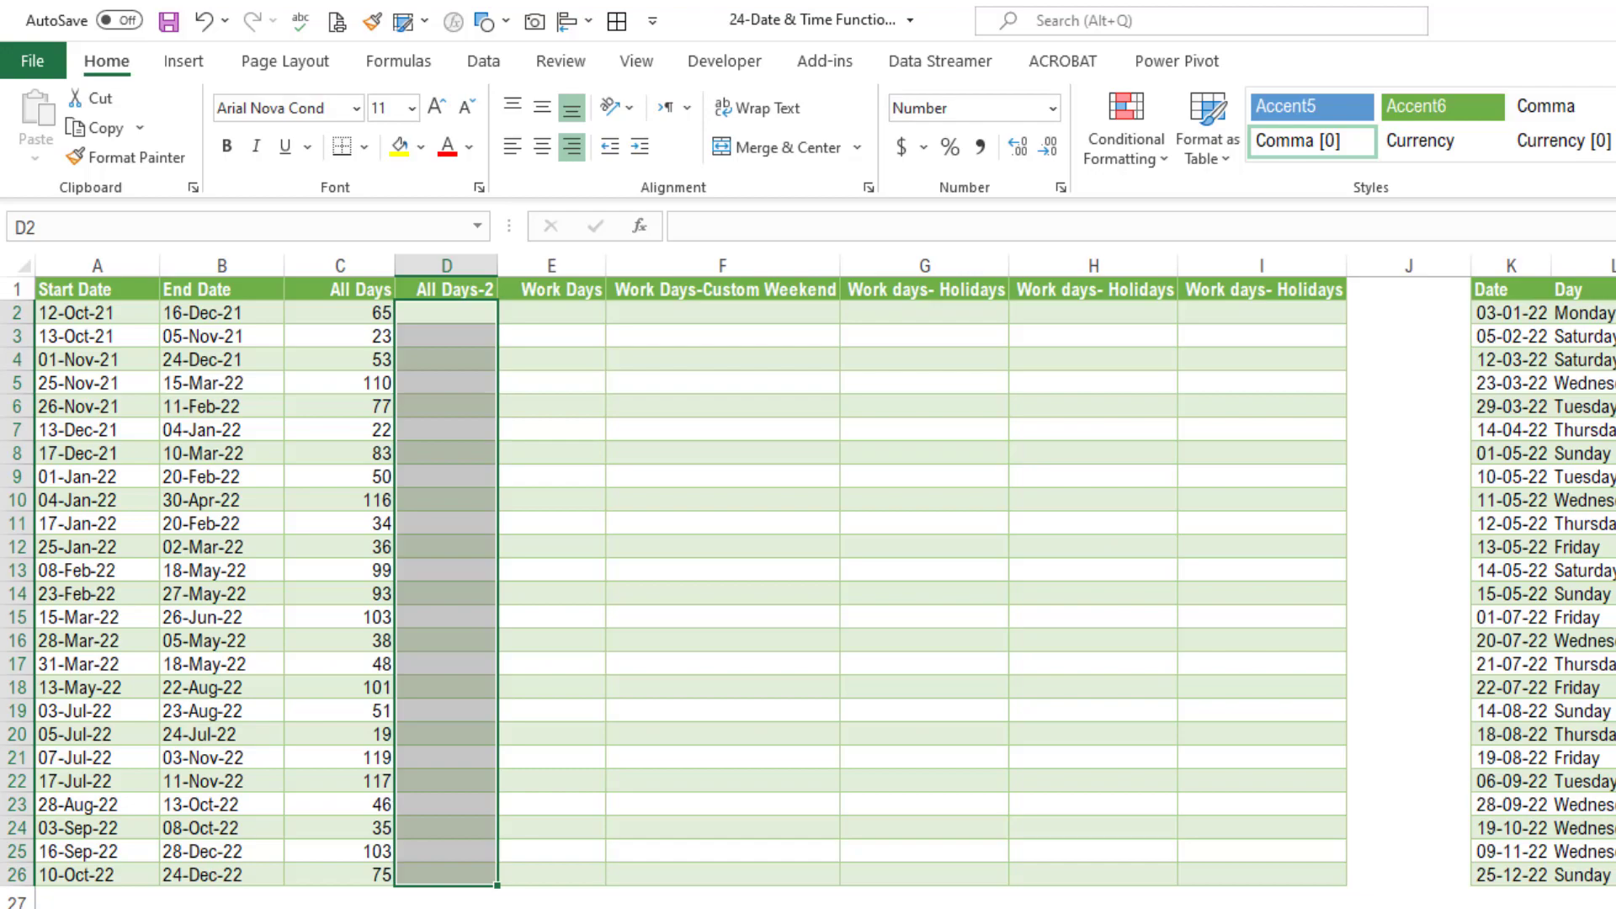
text(=da)
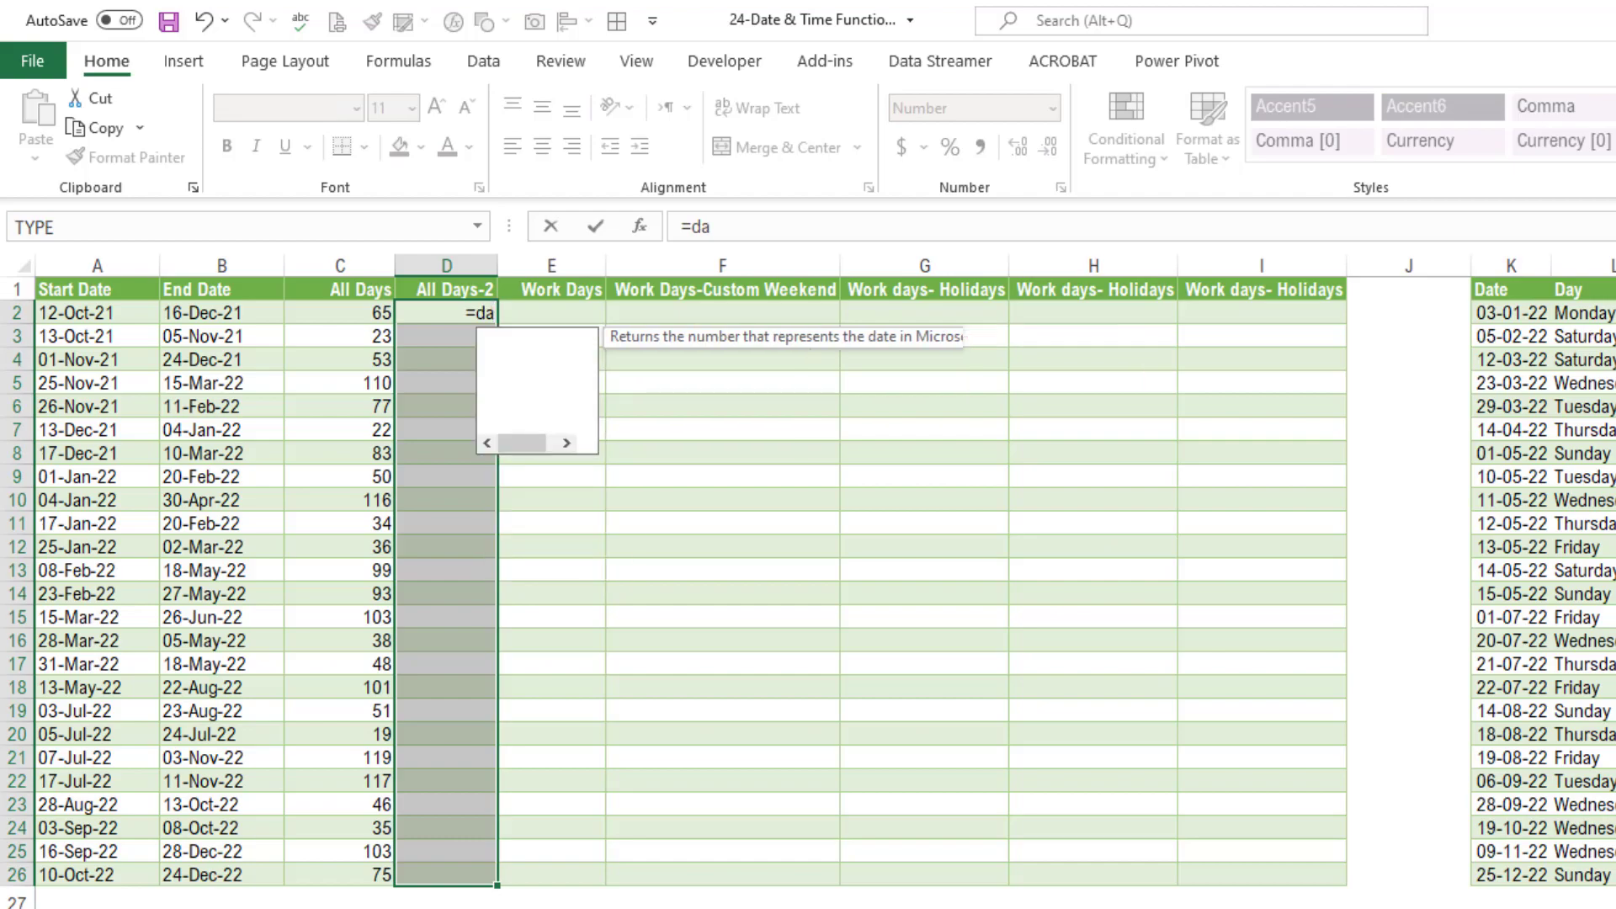
text(y)
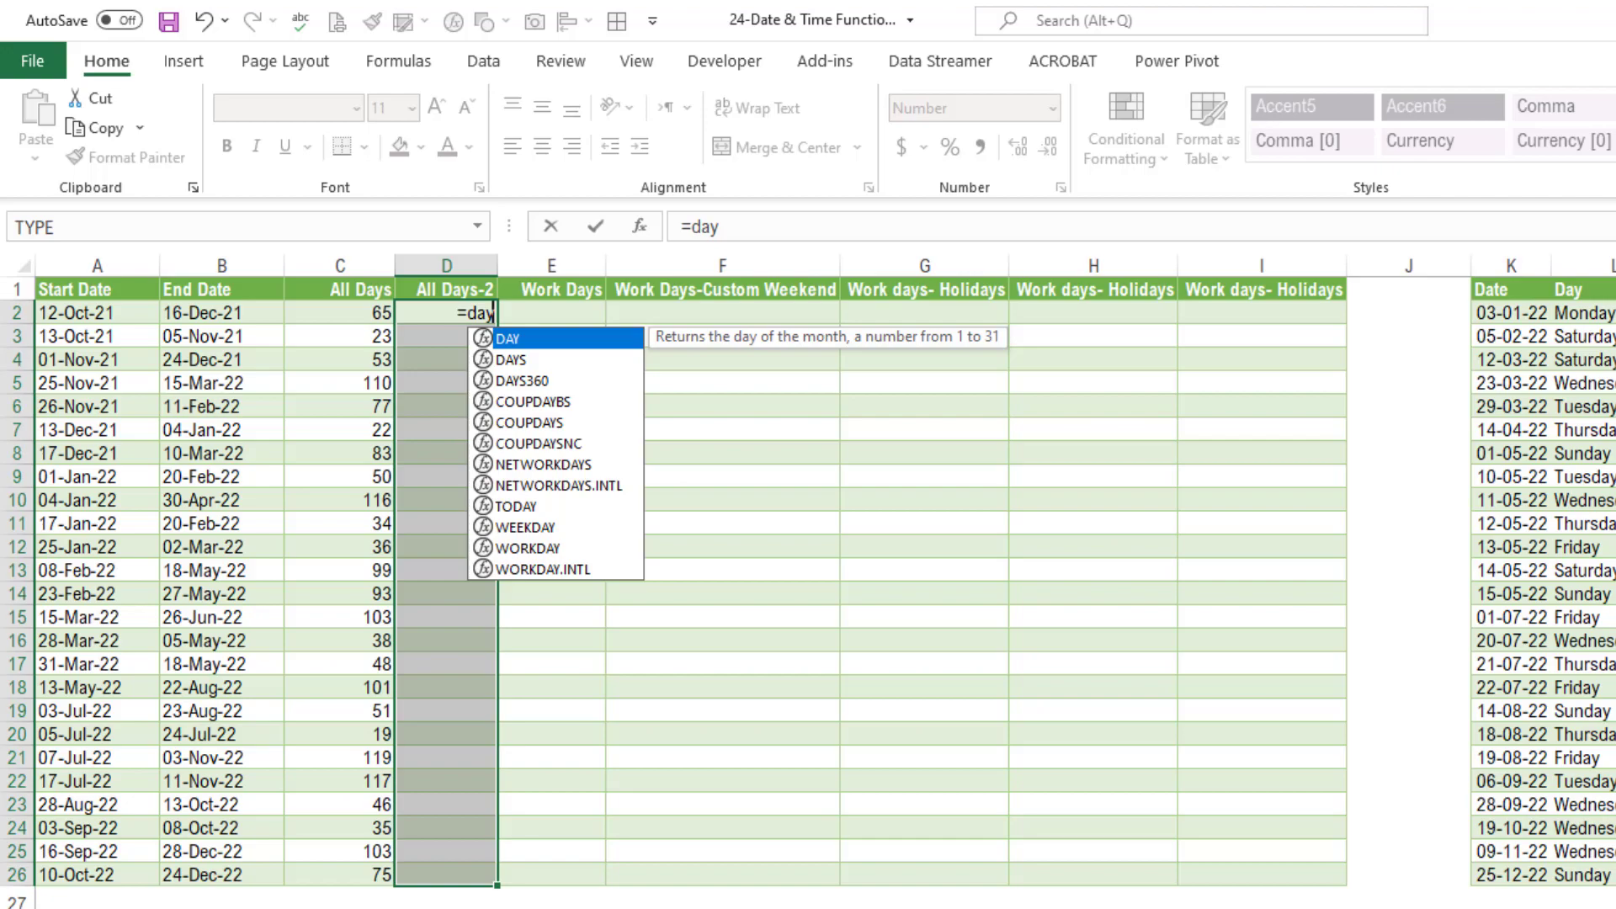
key(Down)
key(Down)
key(Up)
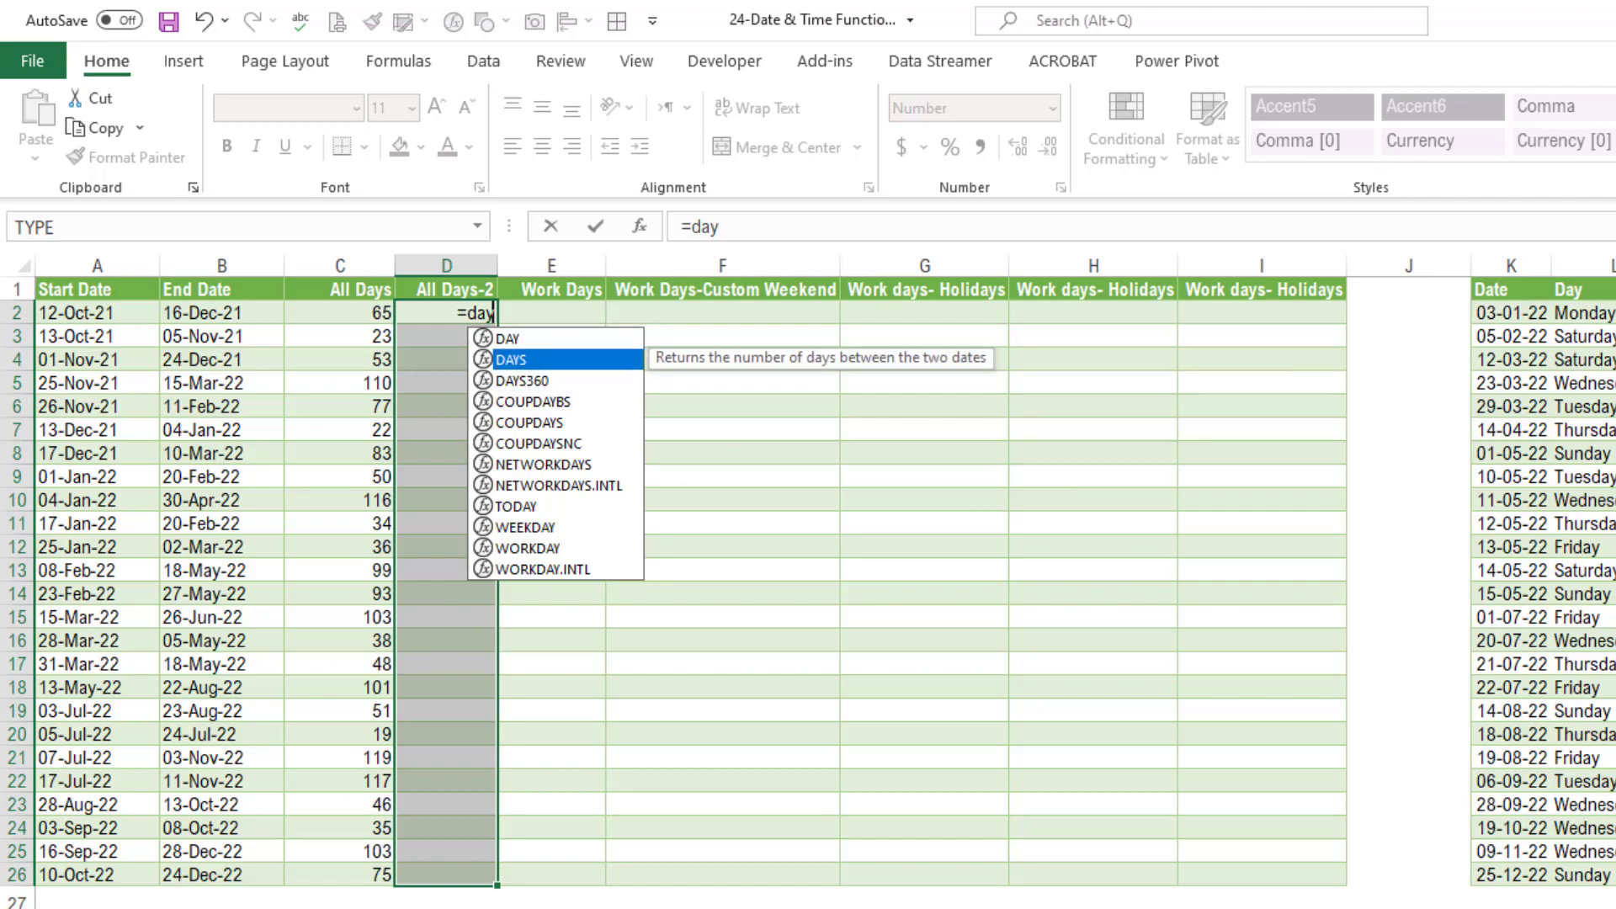
key(Tab)
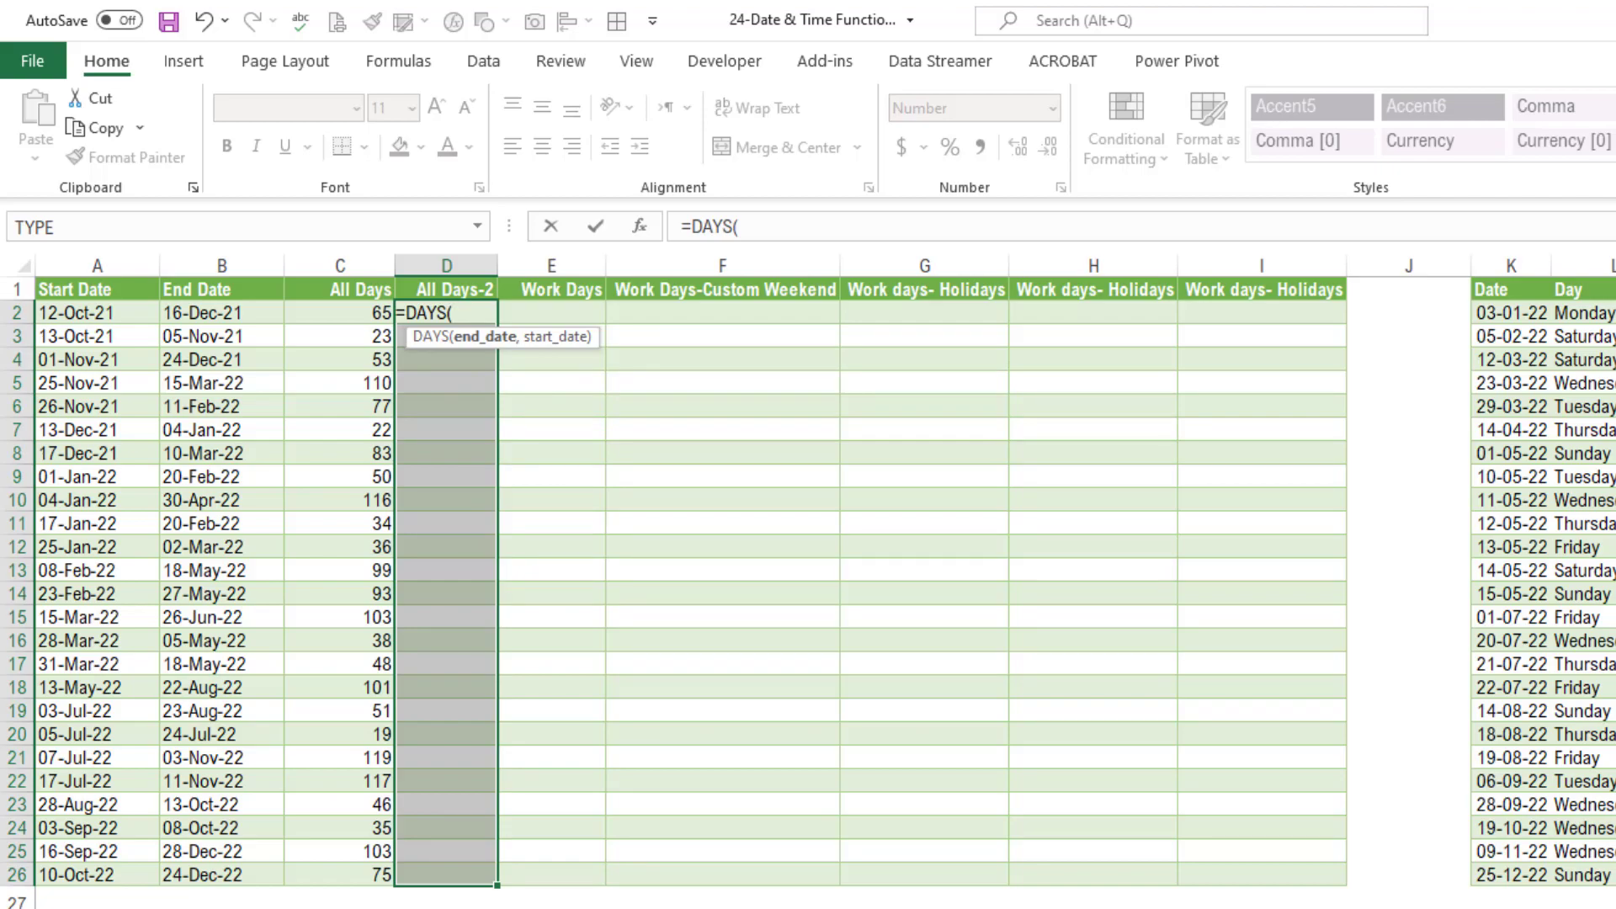
click(229, 311)
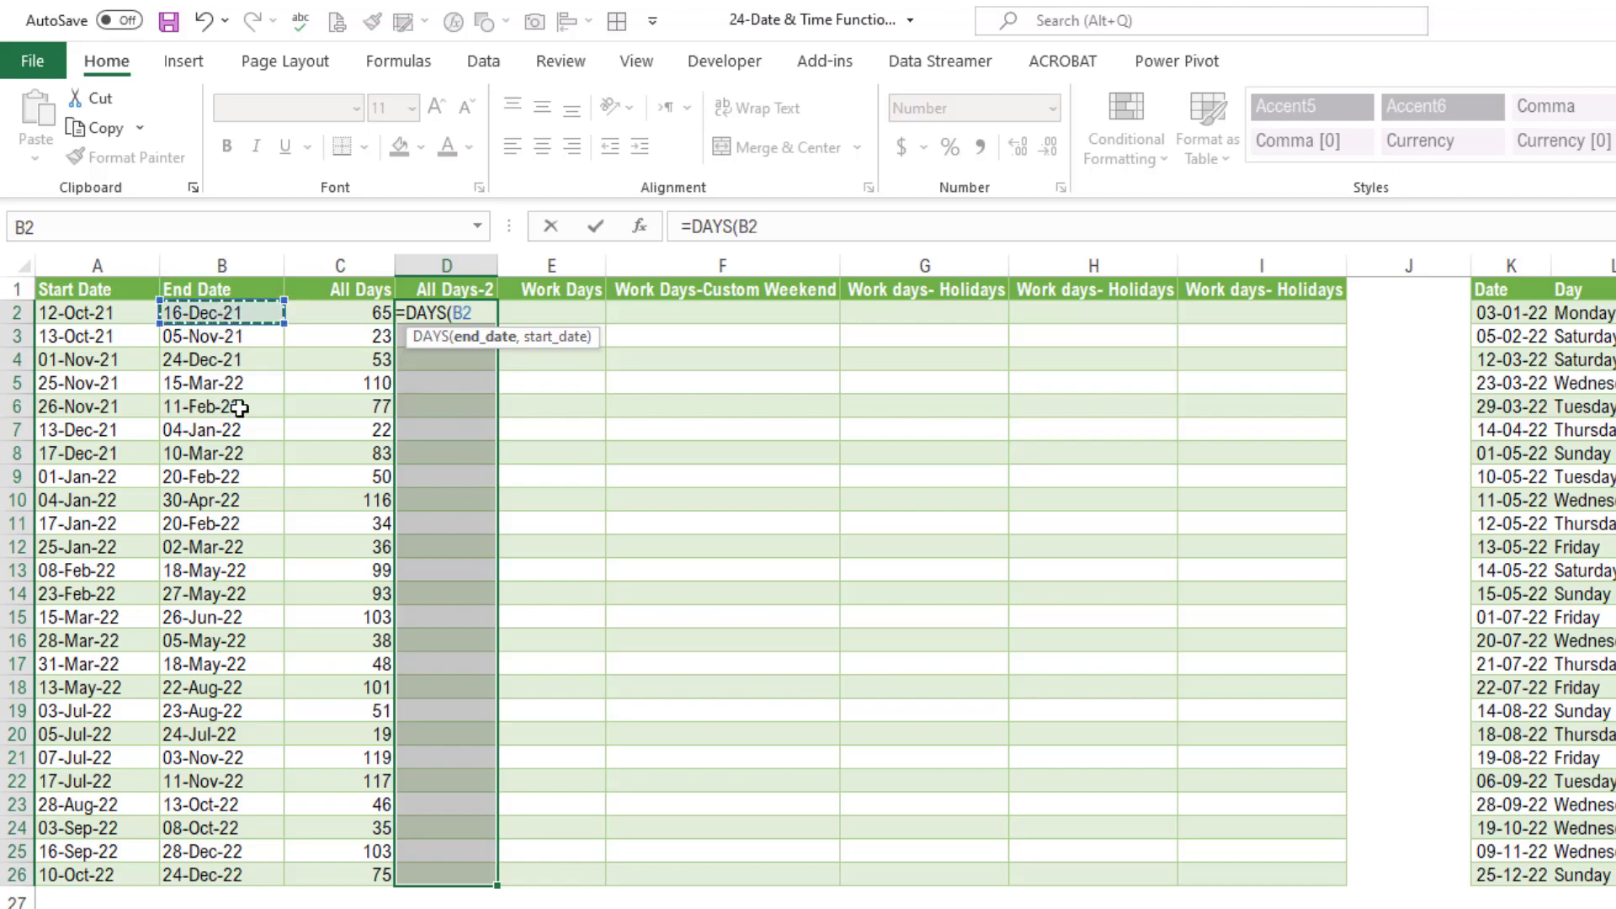
text(,)
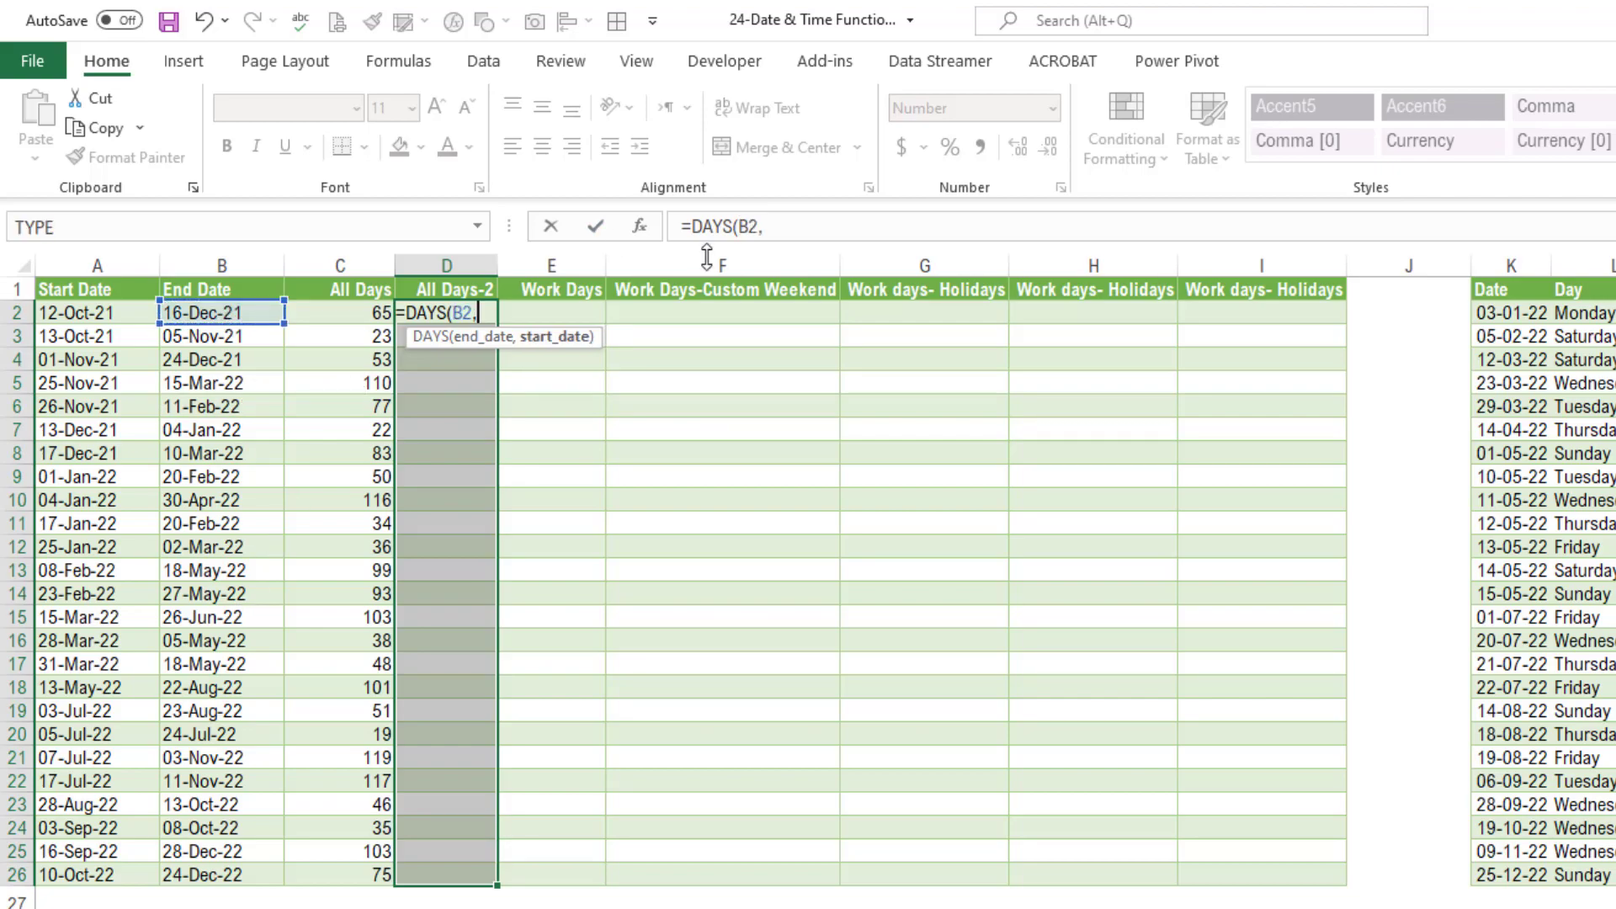
click(80, 314)
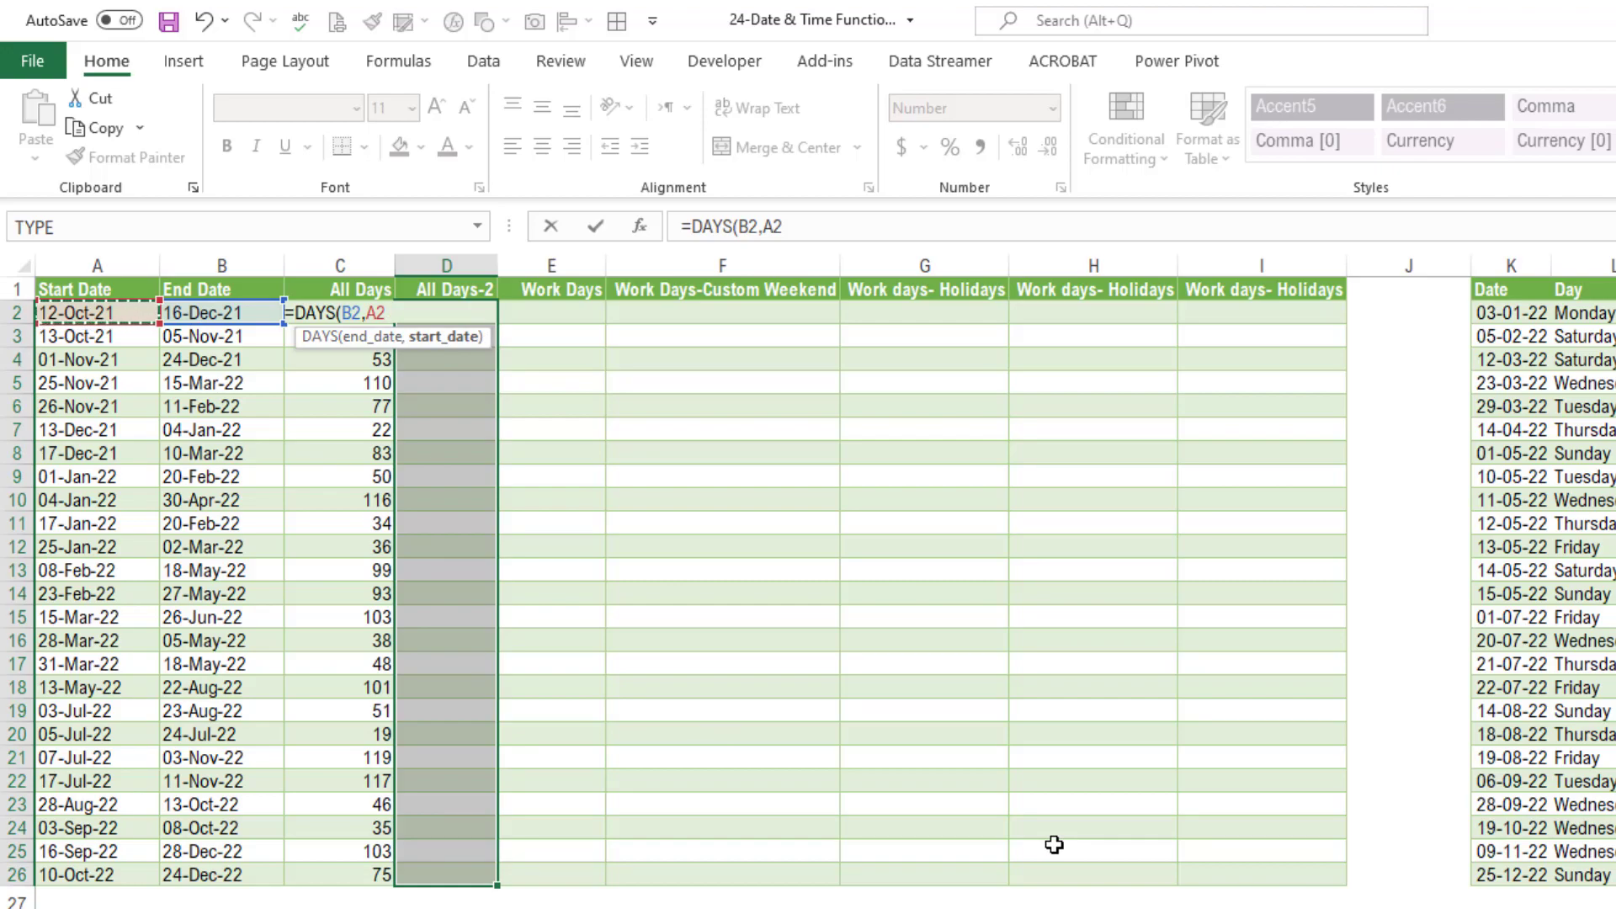
key(ctrl+Return)
key(Down)
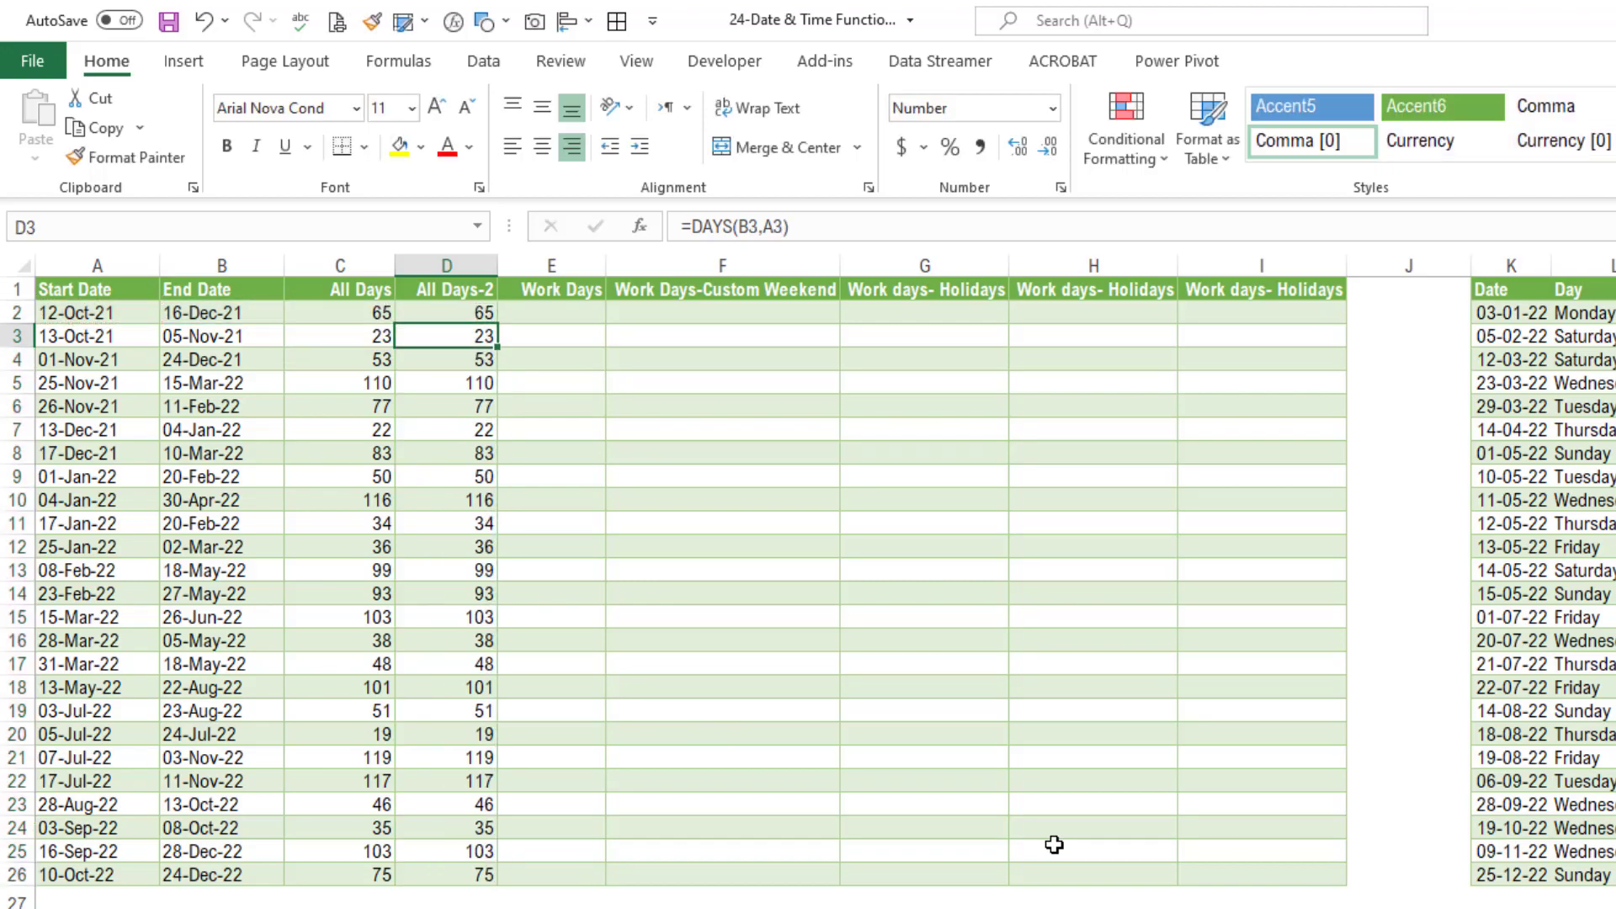
click(339, 319)
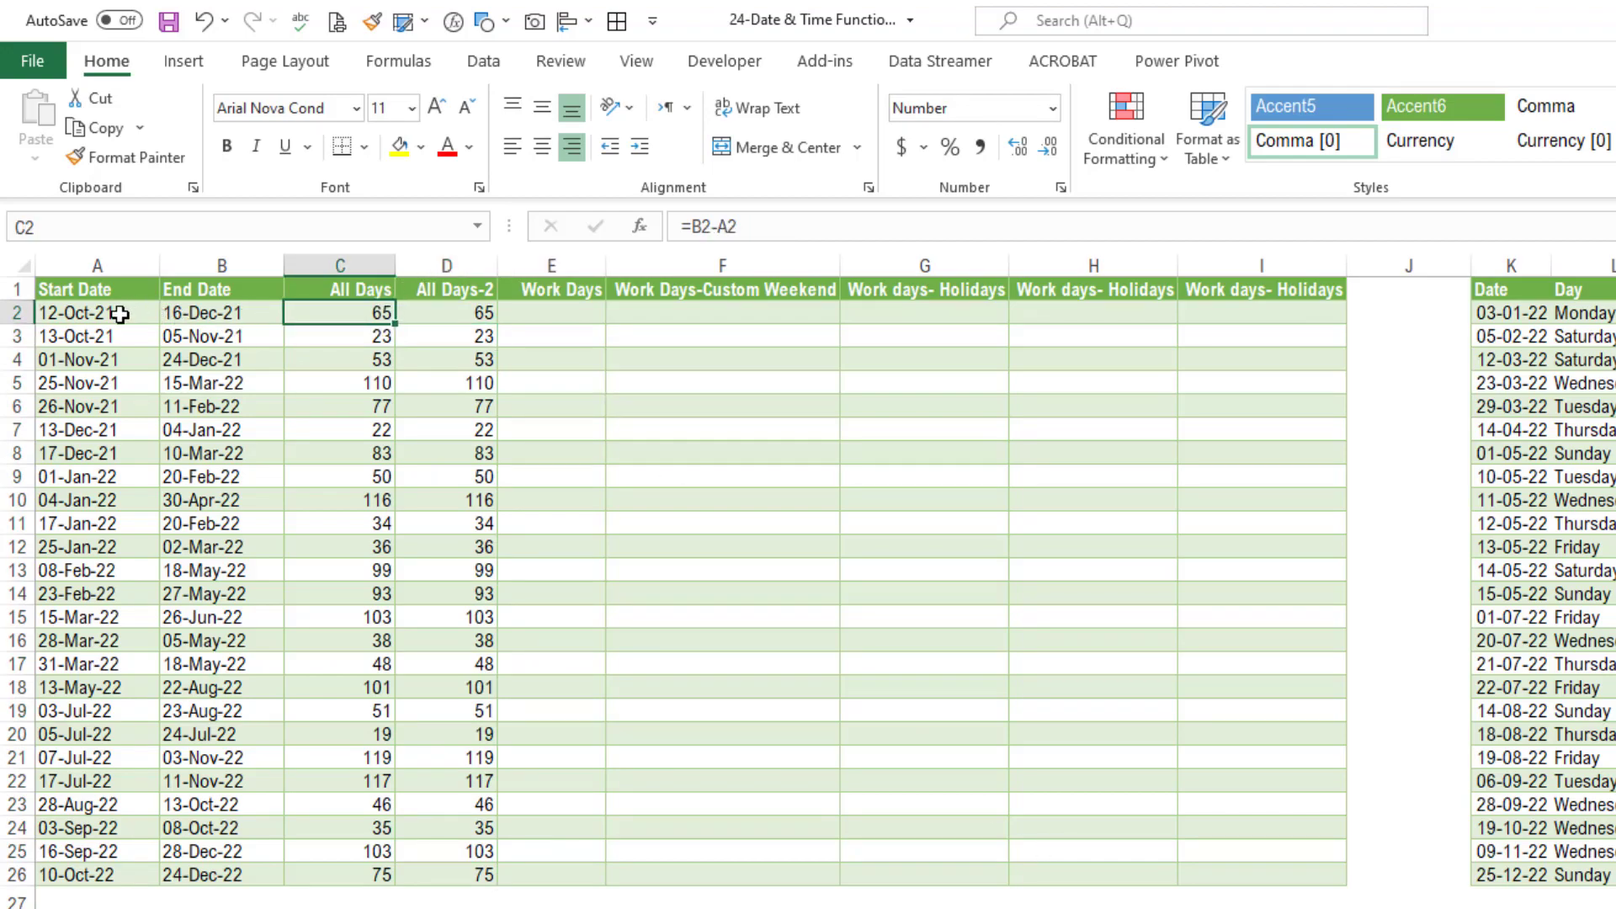
Replace the formulas in D2:D26 with =DAYS360(A2,B2,TRUE), using the European method.
drag(475, 317, 455, 863)
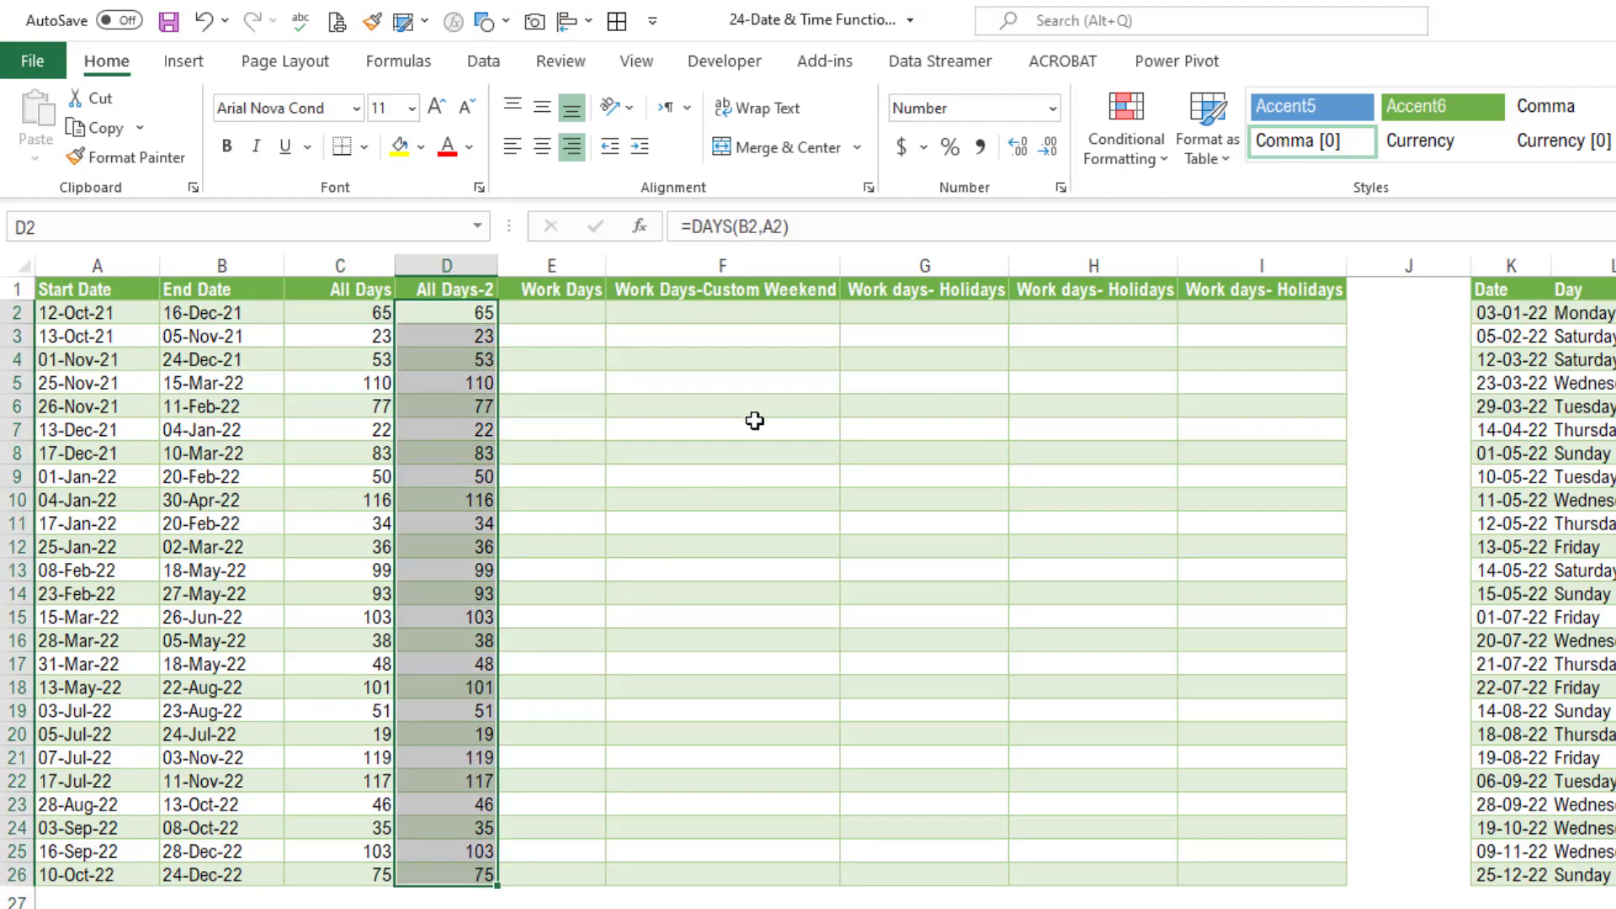
text(=days)
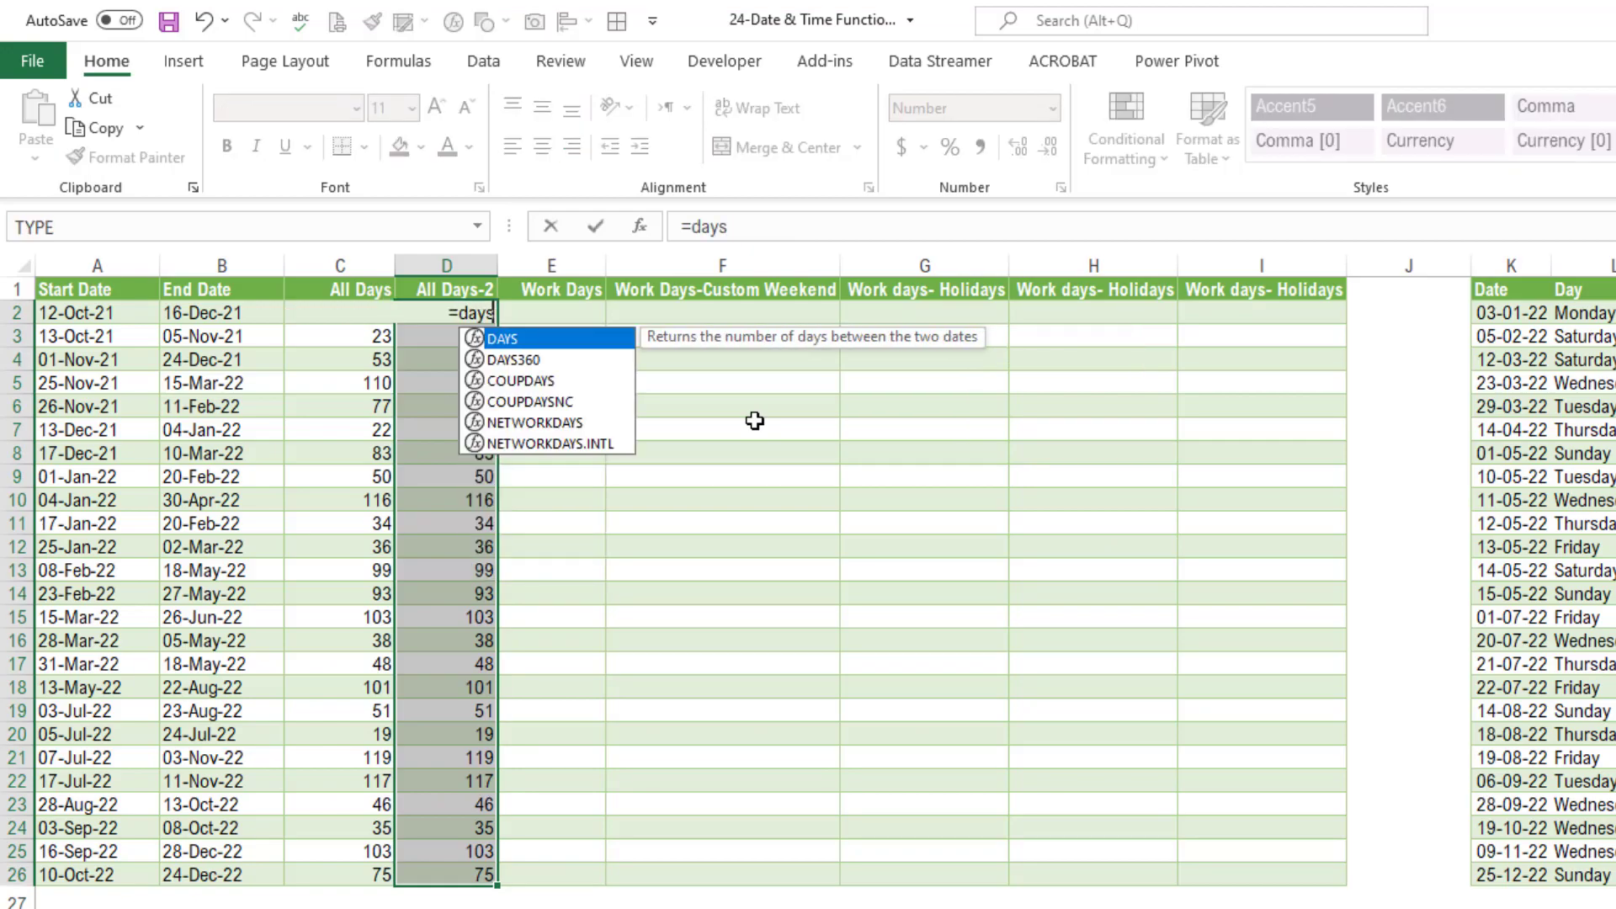
key(Down)
key(Up)
key(Down)
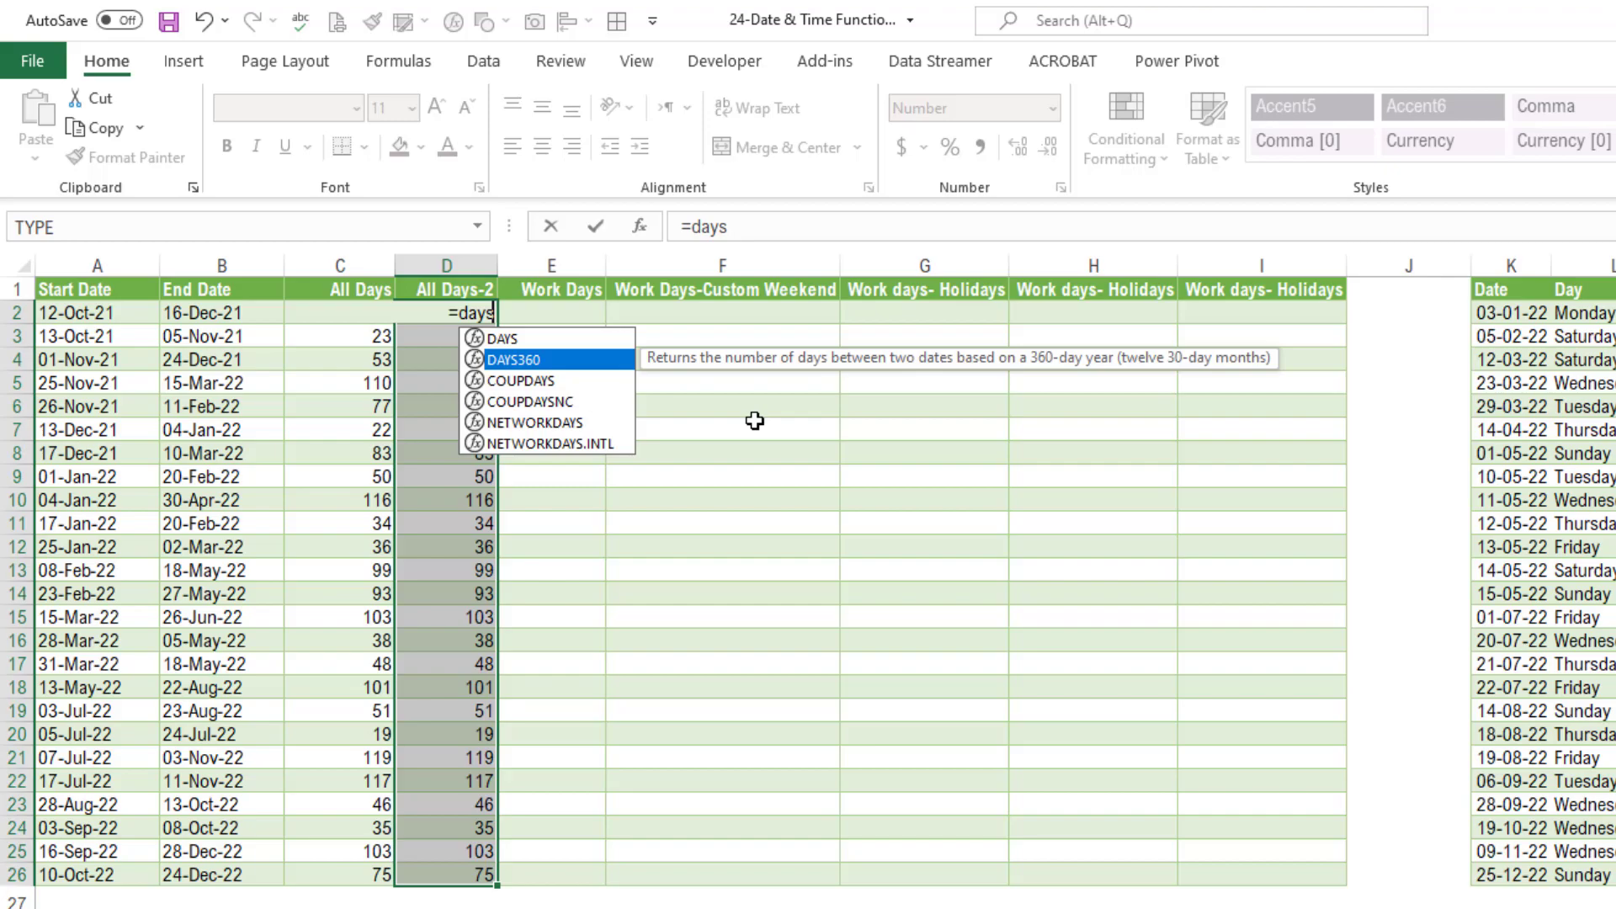
key(Tab)
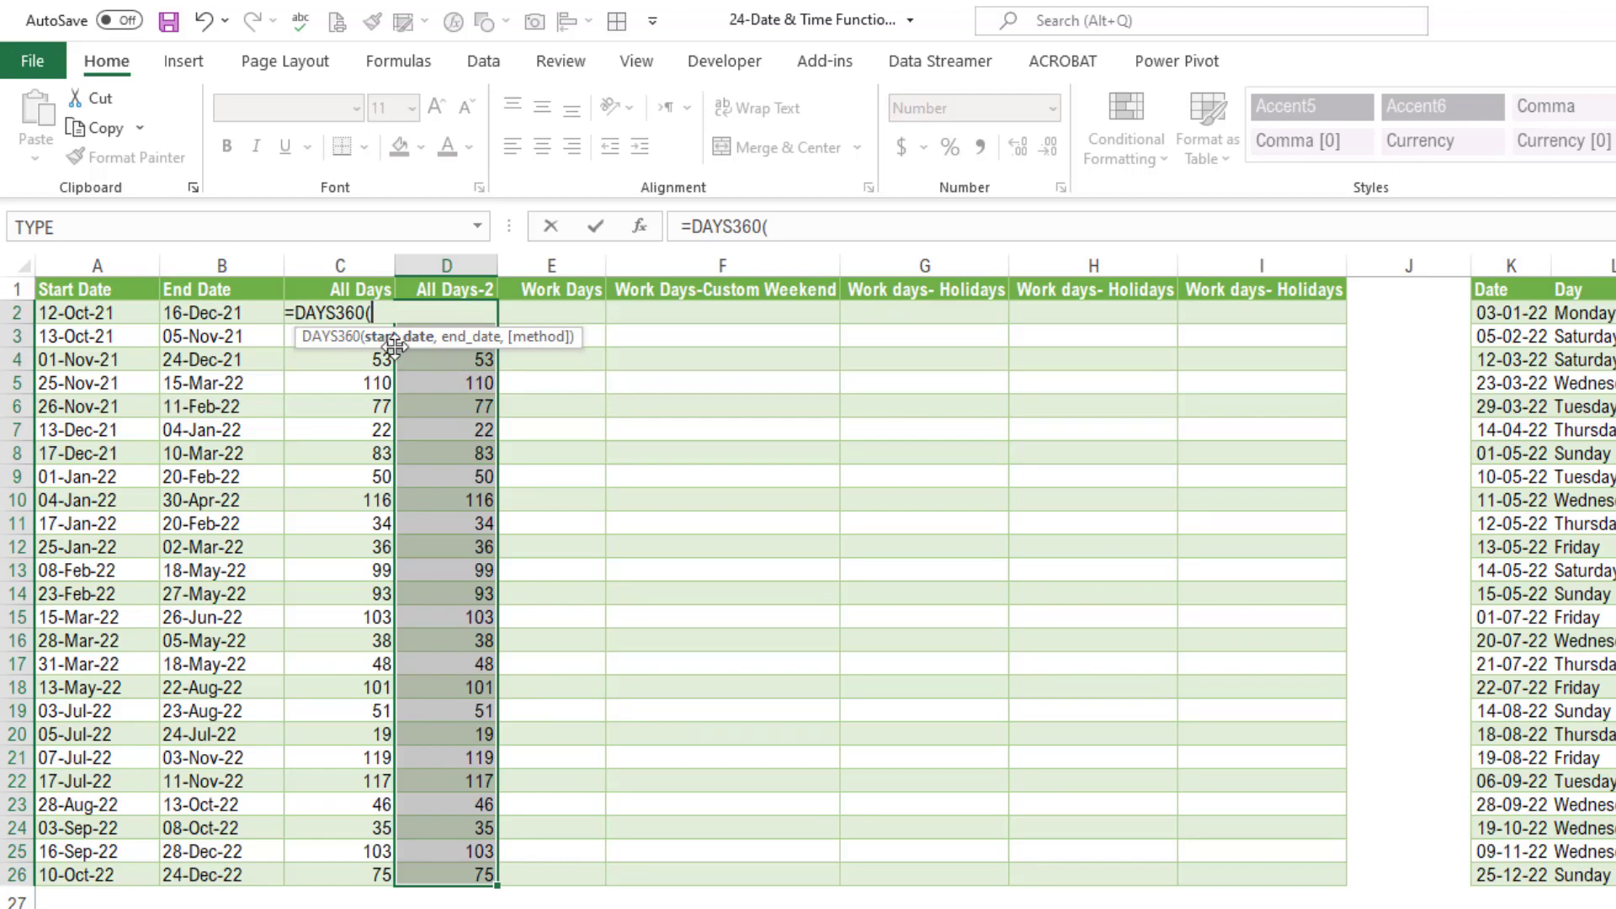
click(108, 317)
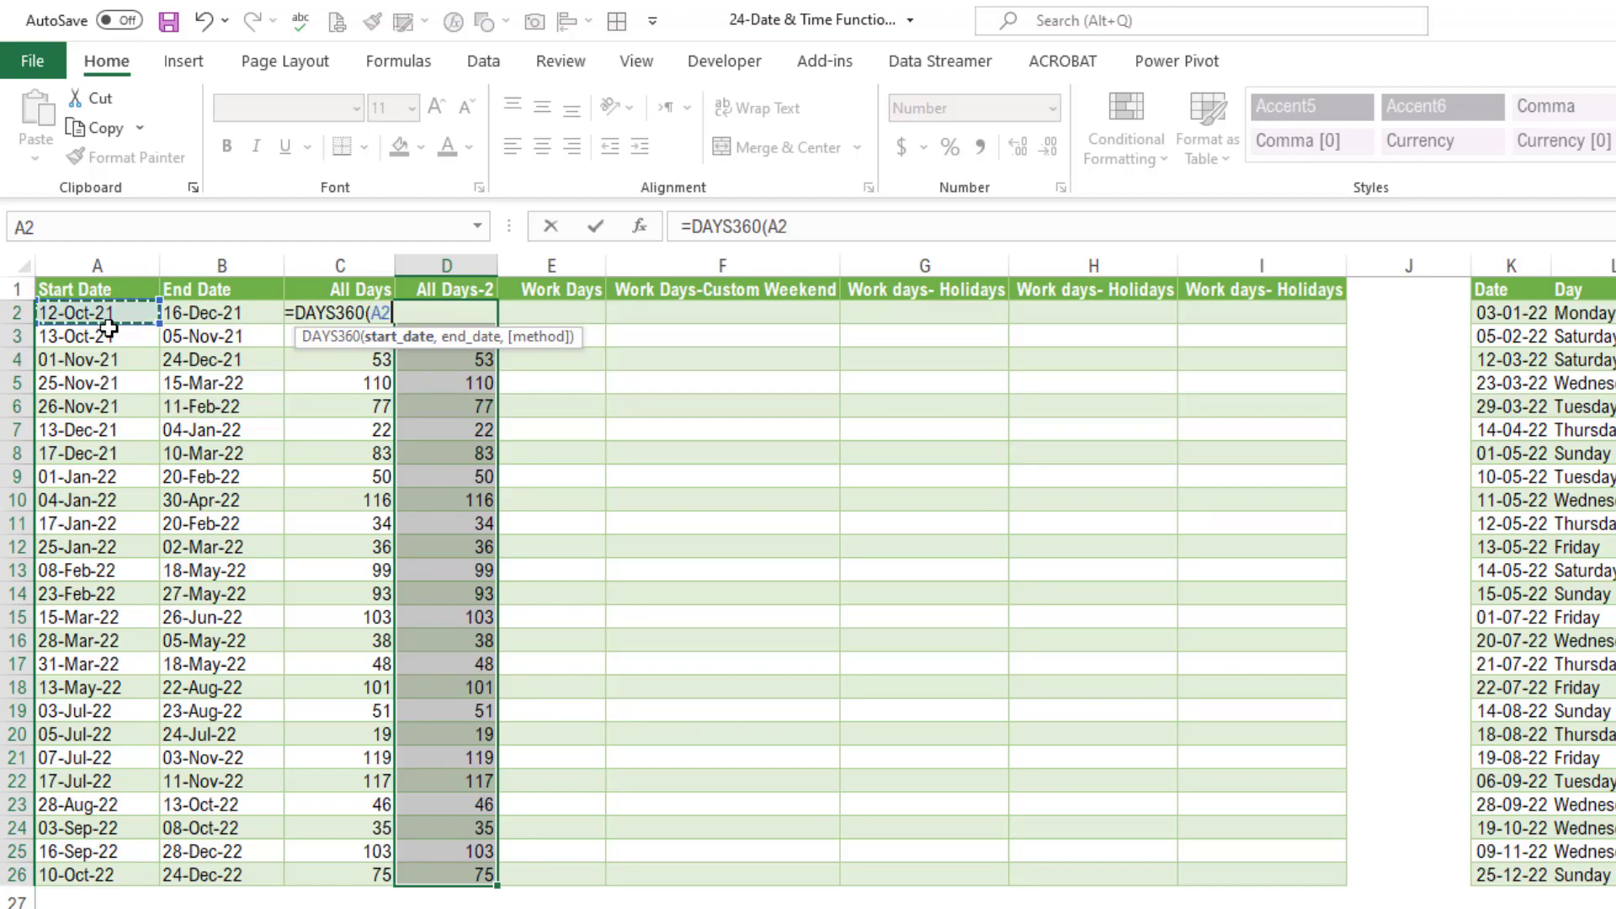
text(,)
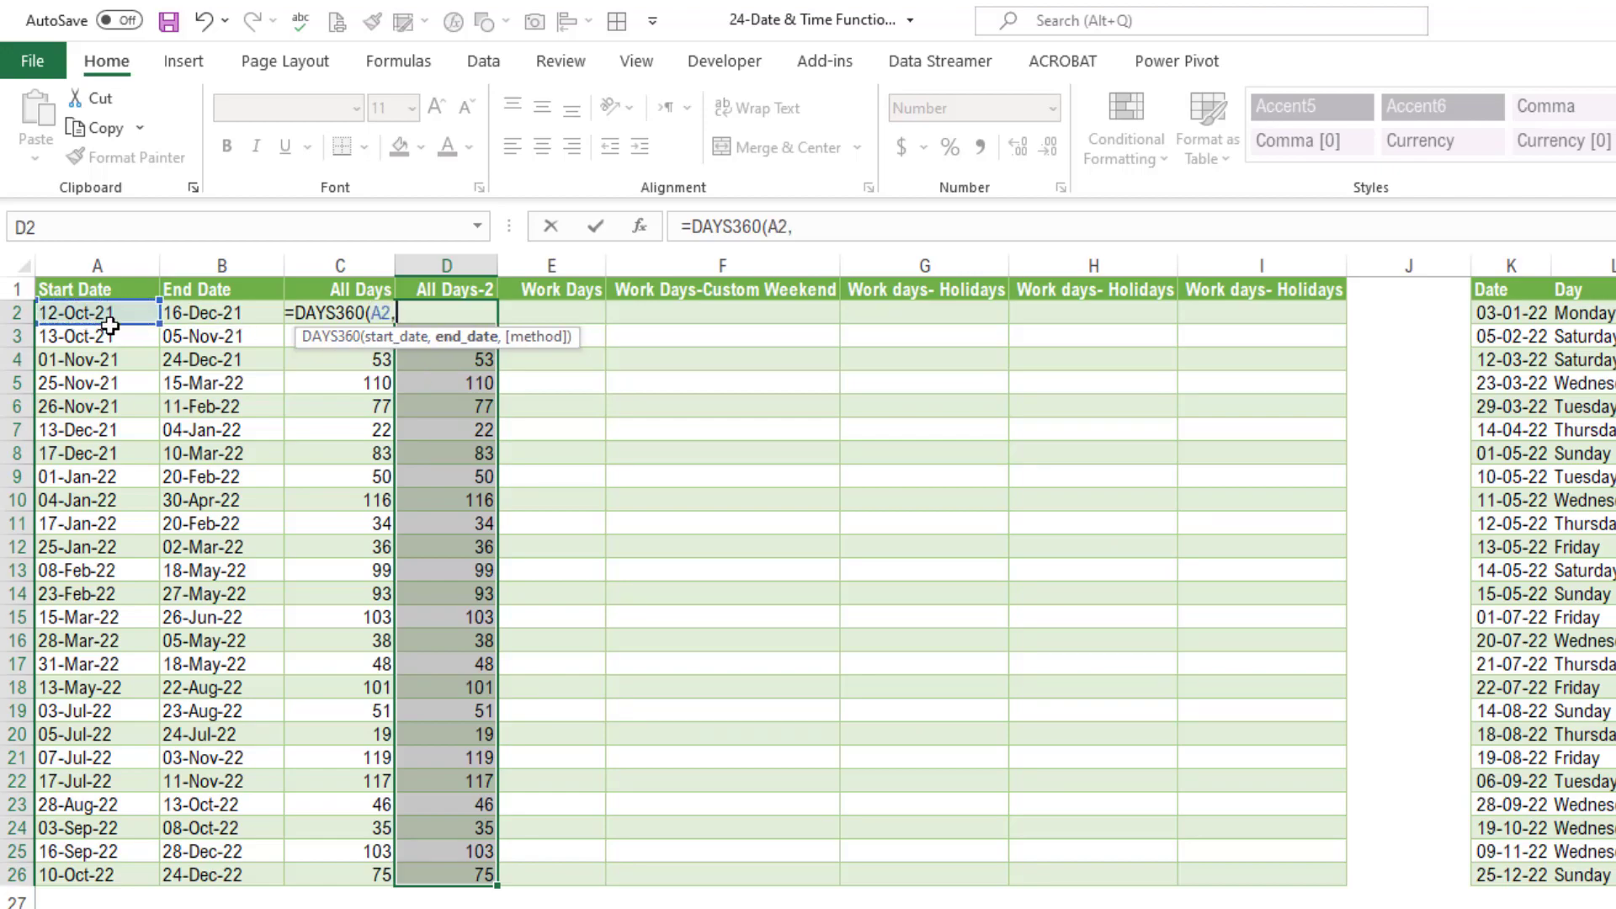
click(219, 316)
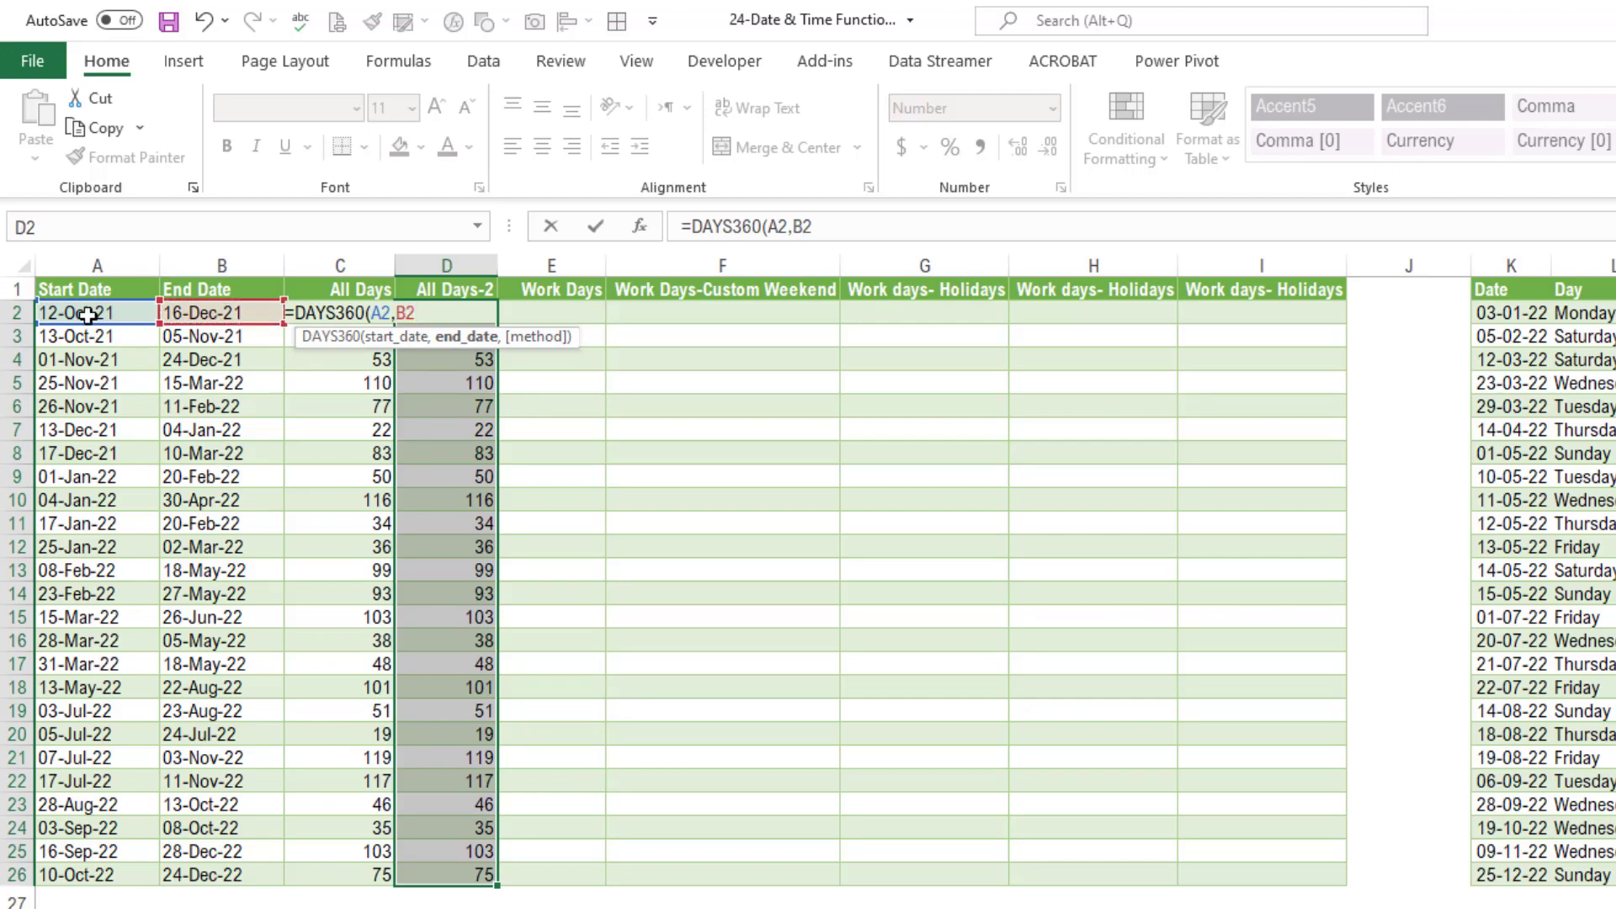
text(,)
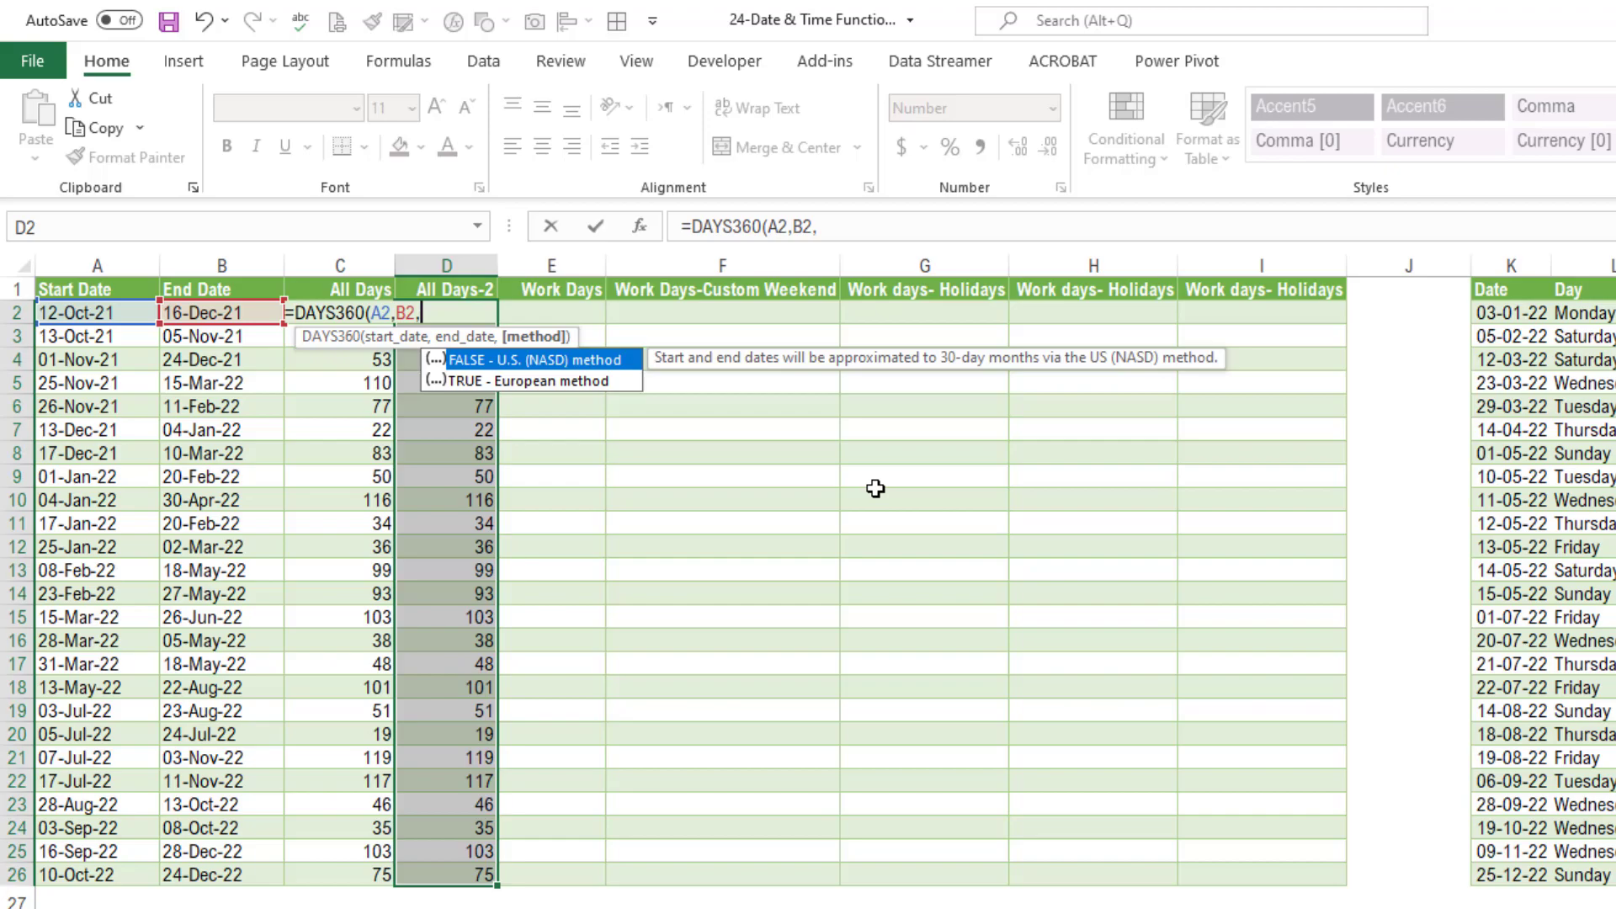
key(Down)
key(Tab)
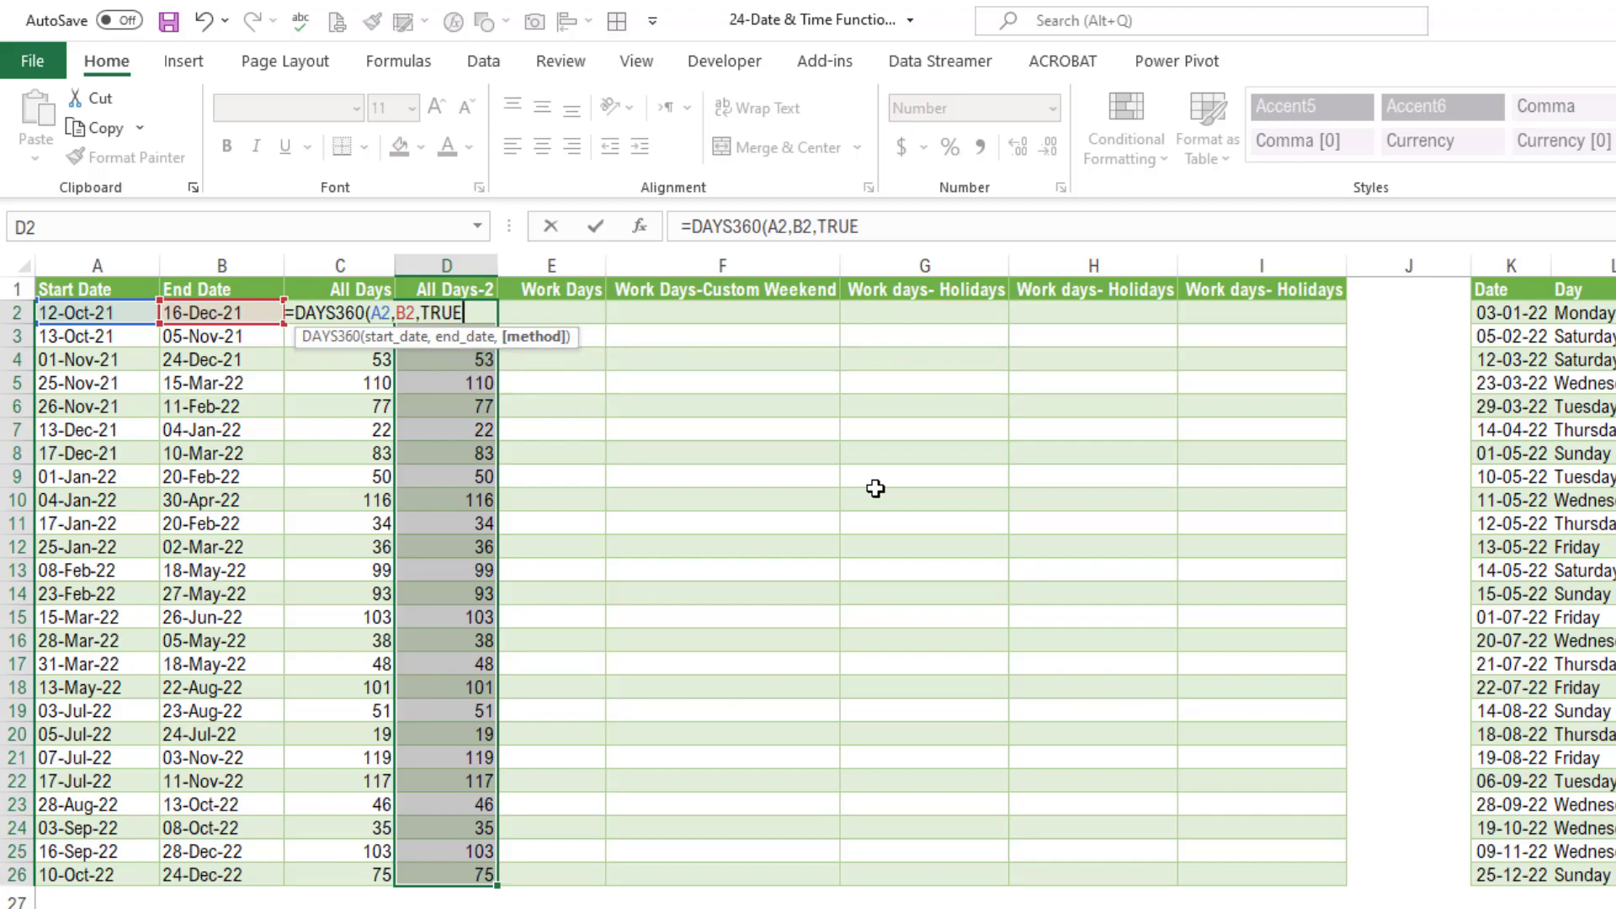
key(ctrl+Return)
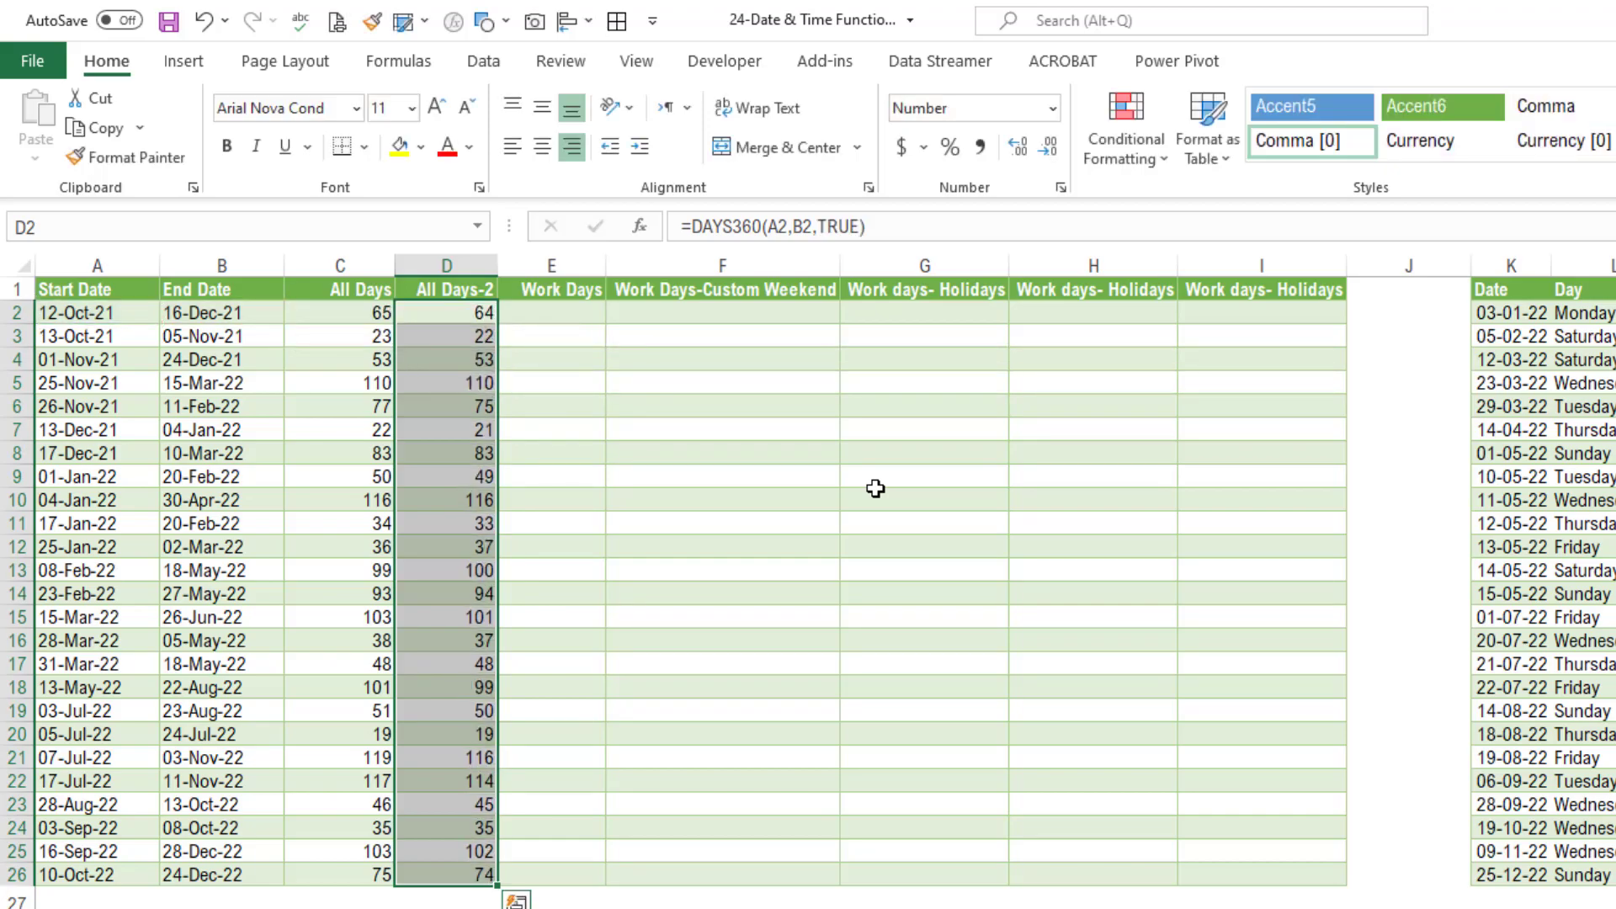
Compare the subtraction results in All Days with the DAYS360 results in All Days-2, row by row from row 2 to row 7.
key(Down)
key(Up)
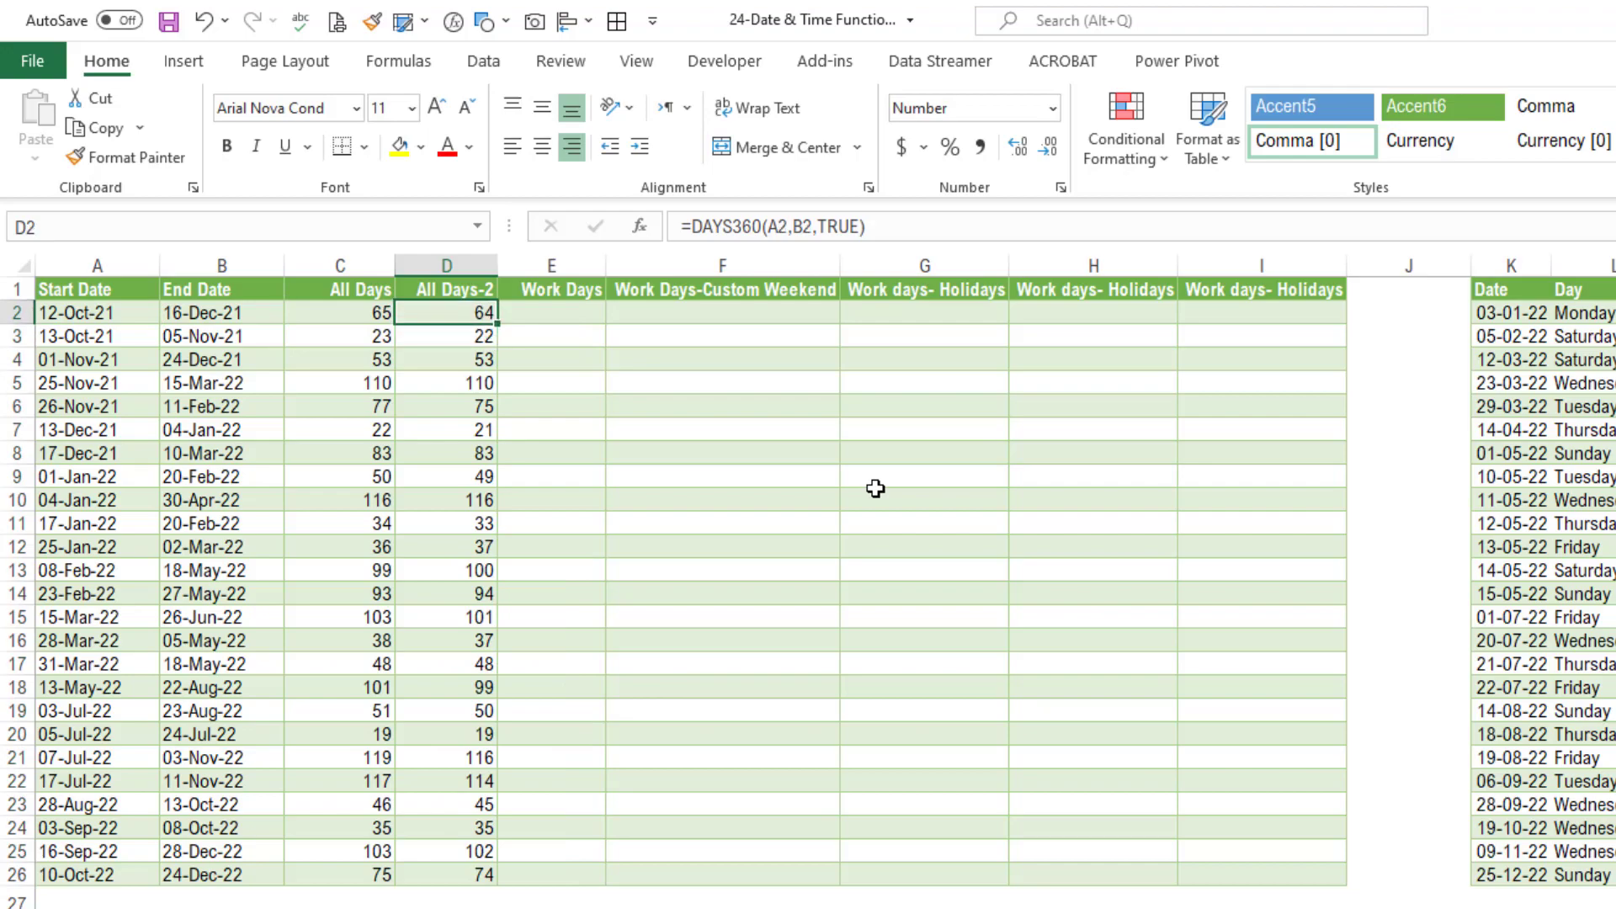
key(Left)
key(Right)
key(Left)
key(Down)
key(Right)
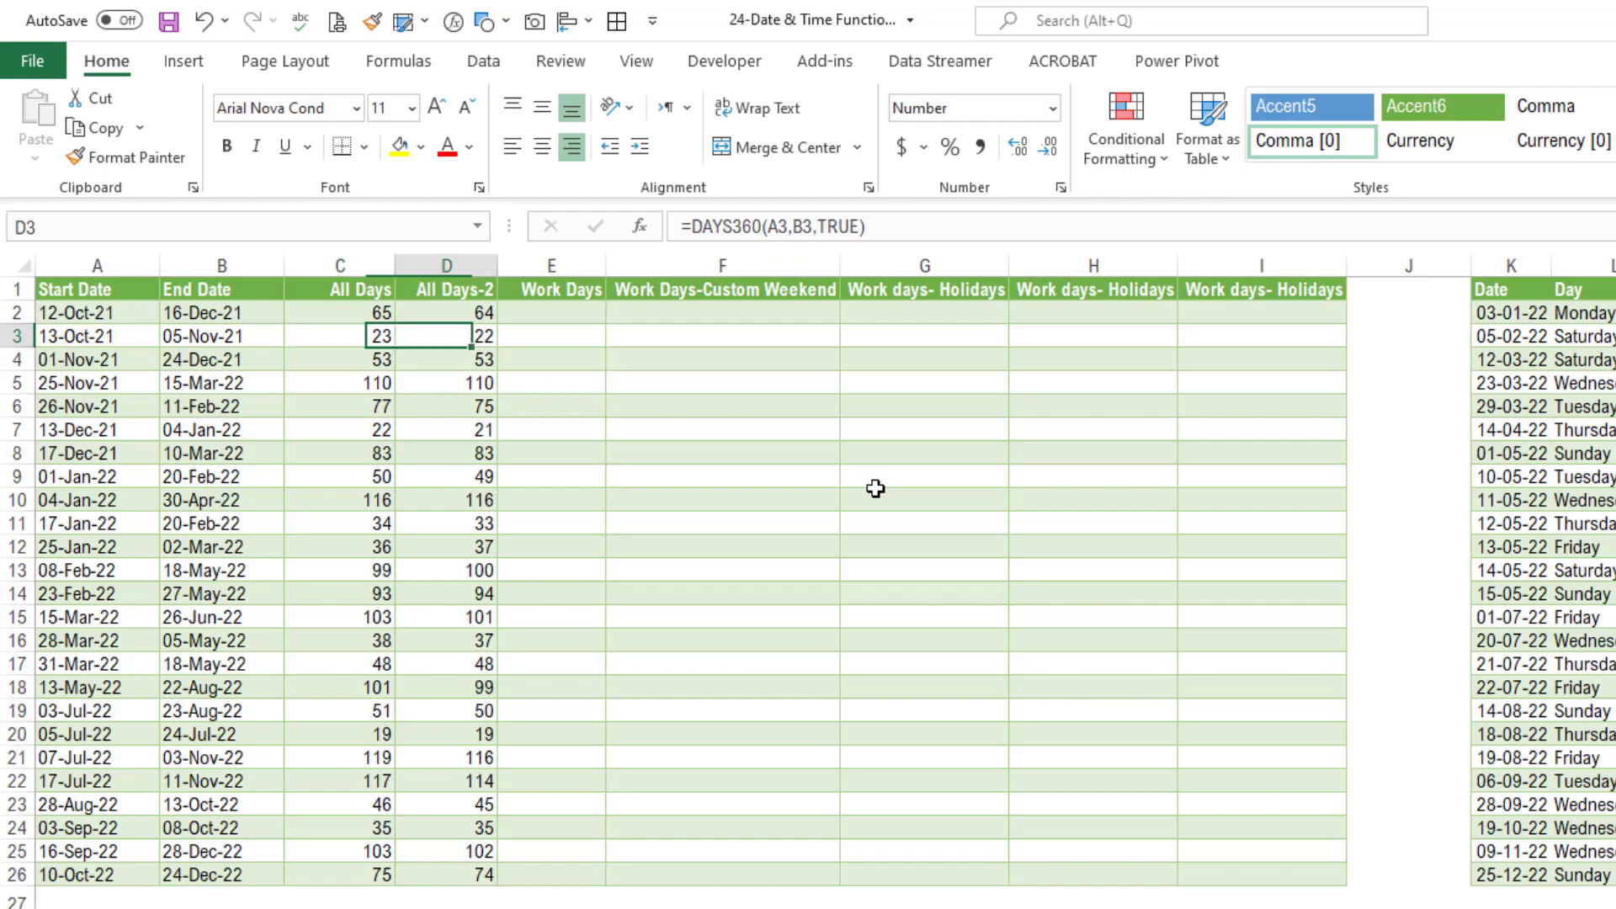
key(Down)
key(Left)
key(Right)
key(Left)
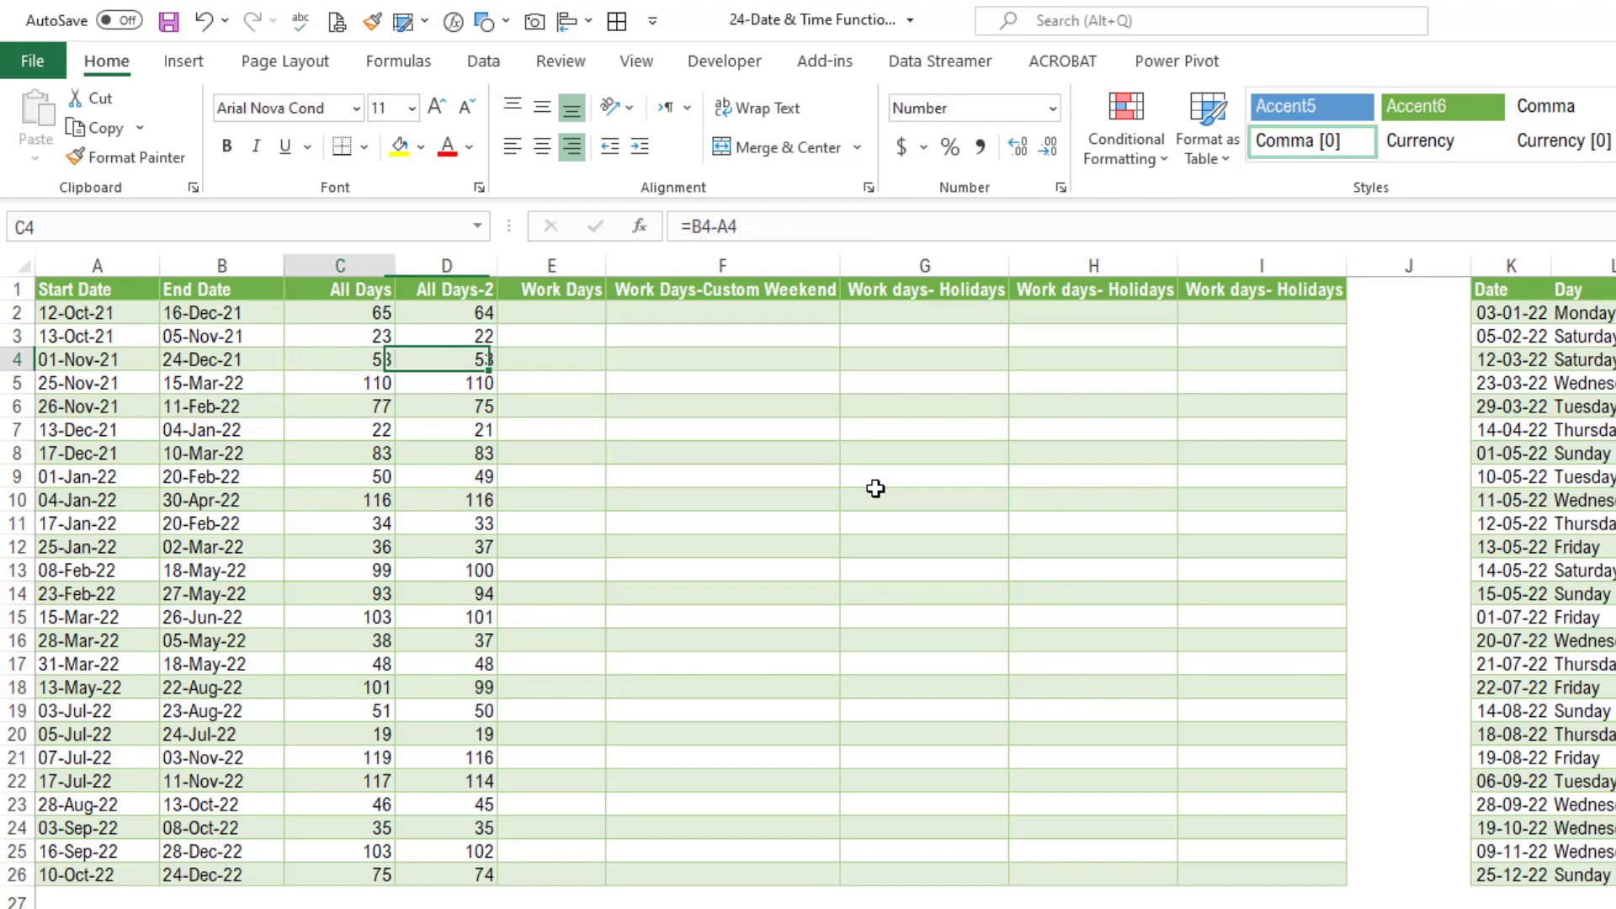
key(Right)
key(Left)
key(Right)
key(Down)
key(Down)
key(Down)
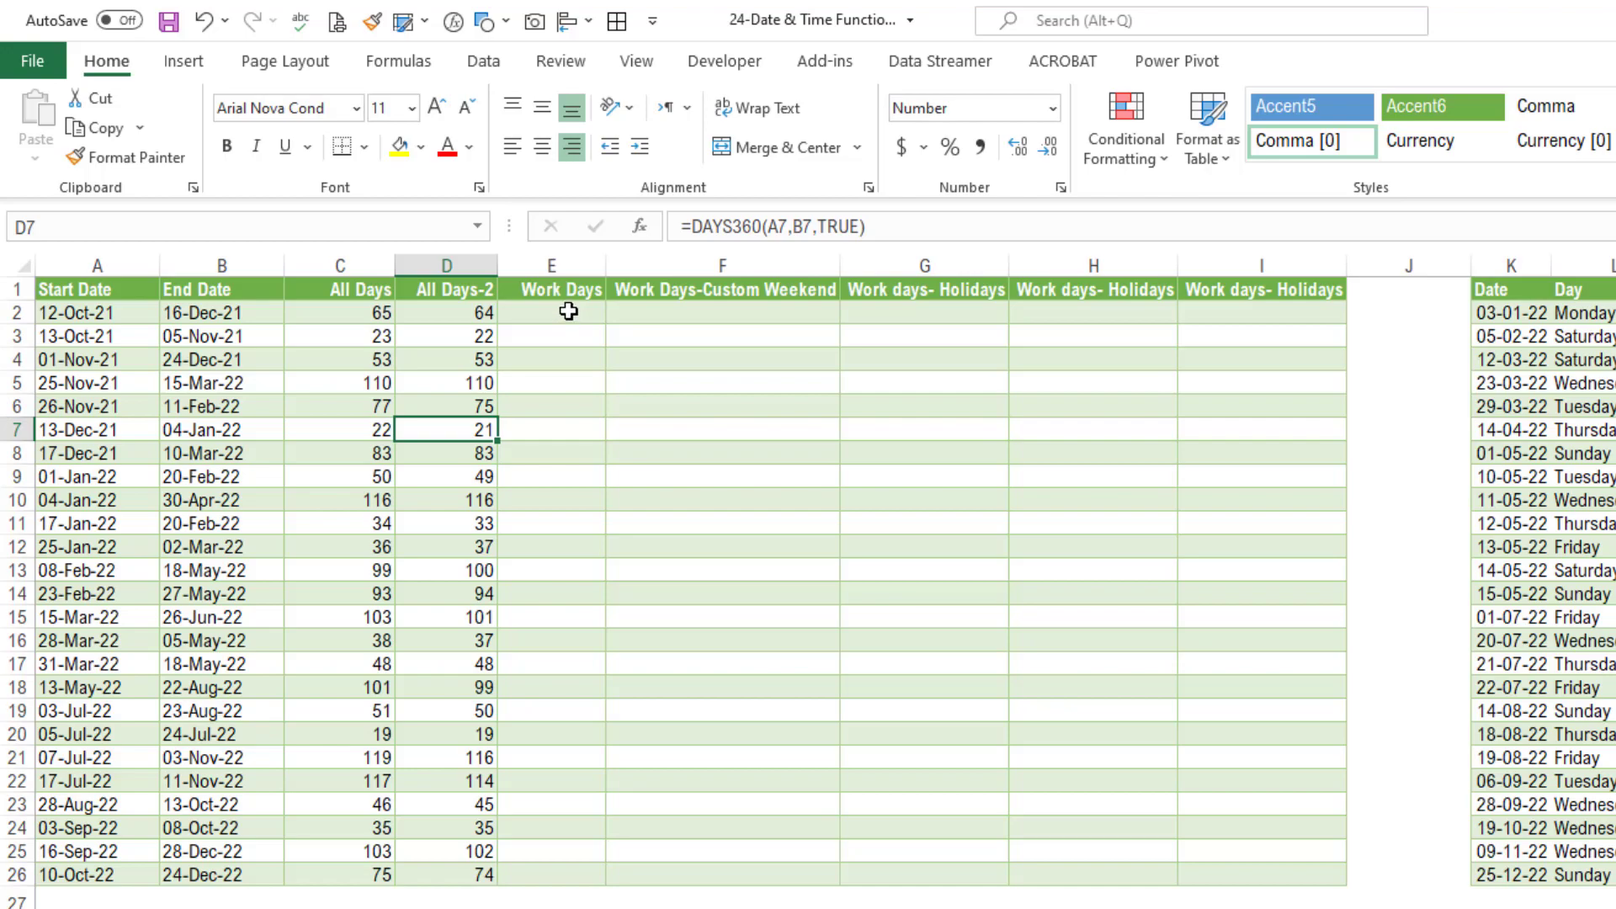
Fill E2:E26 in the Work Days column with =NETWORKDAYS(A2,B2), using the start and end dates of each row.
drag(568, 312, 586, 871)
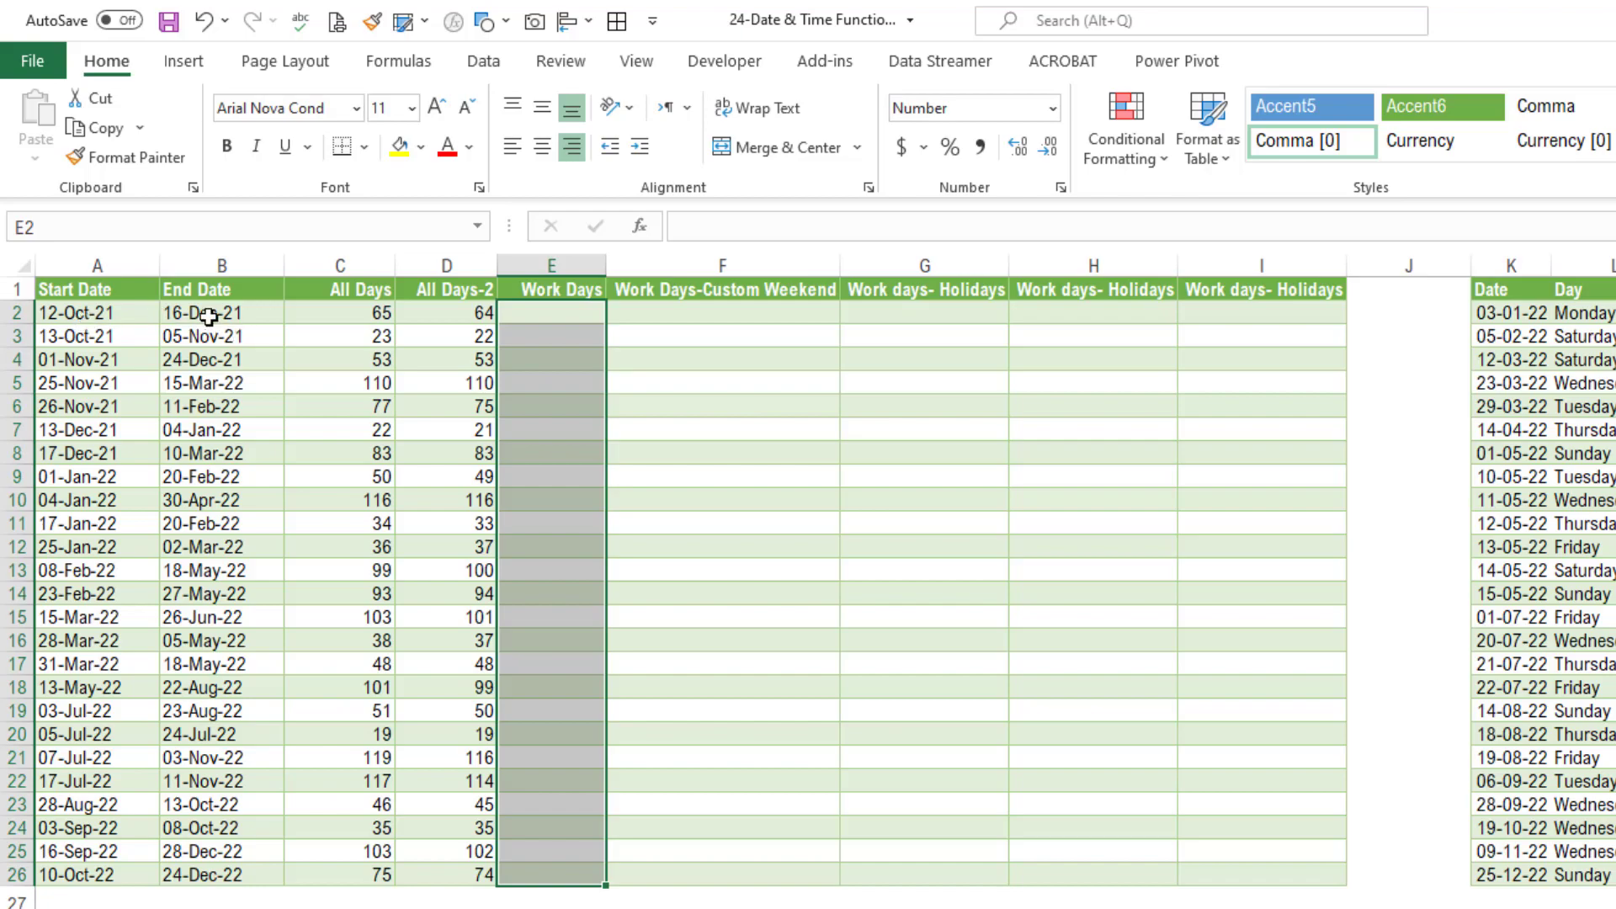
text(=)
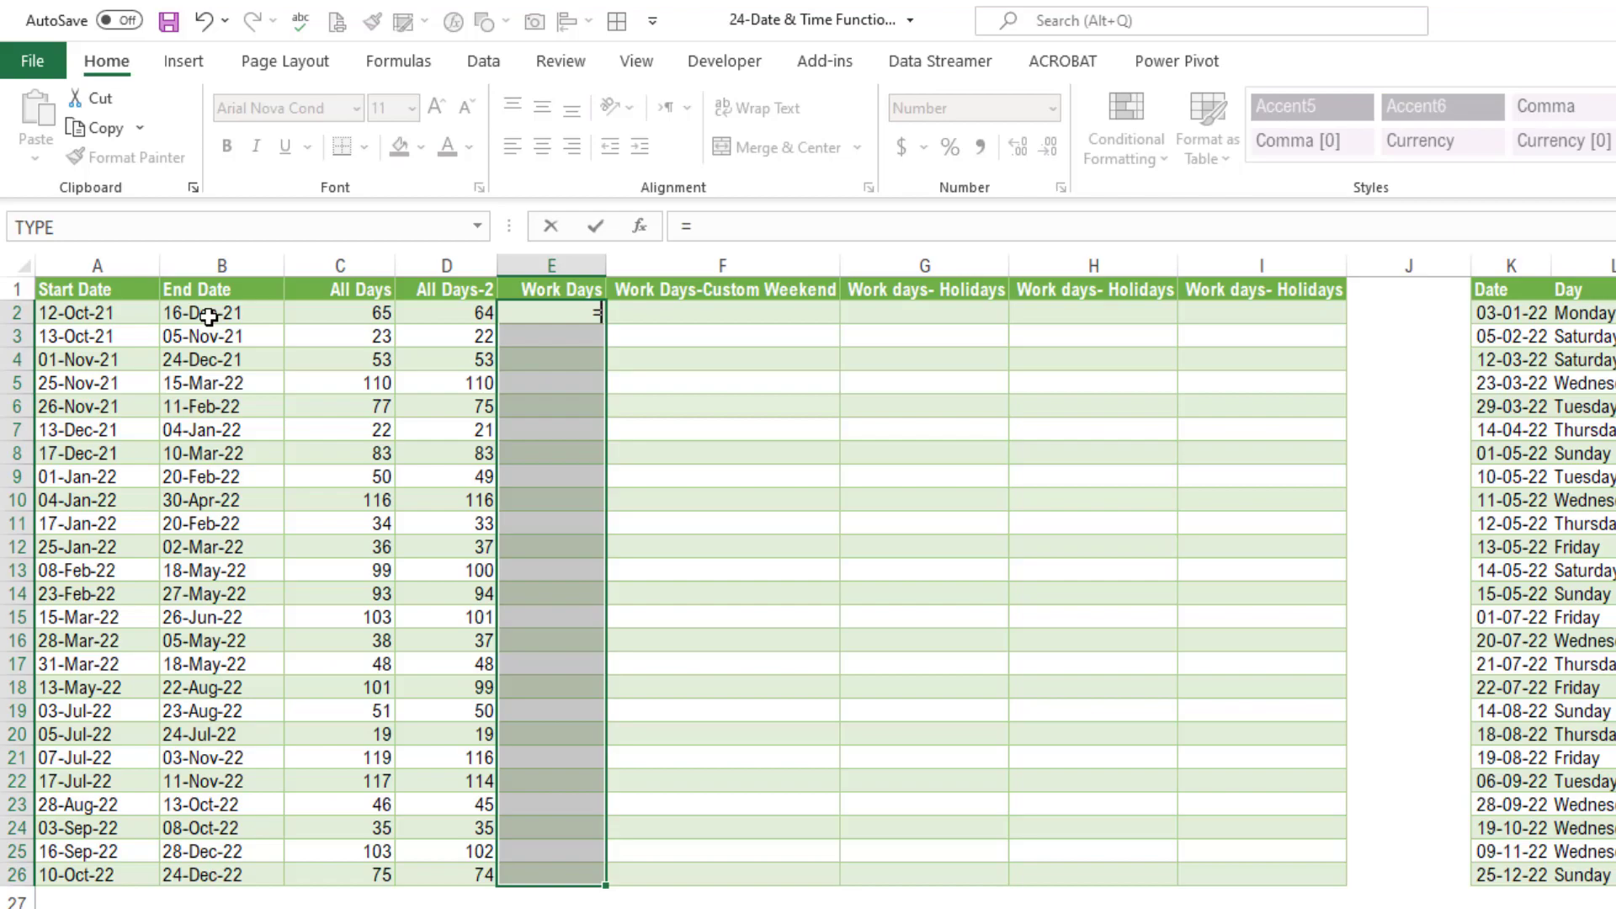
text(netw)
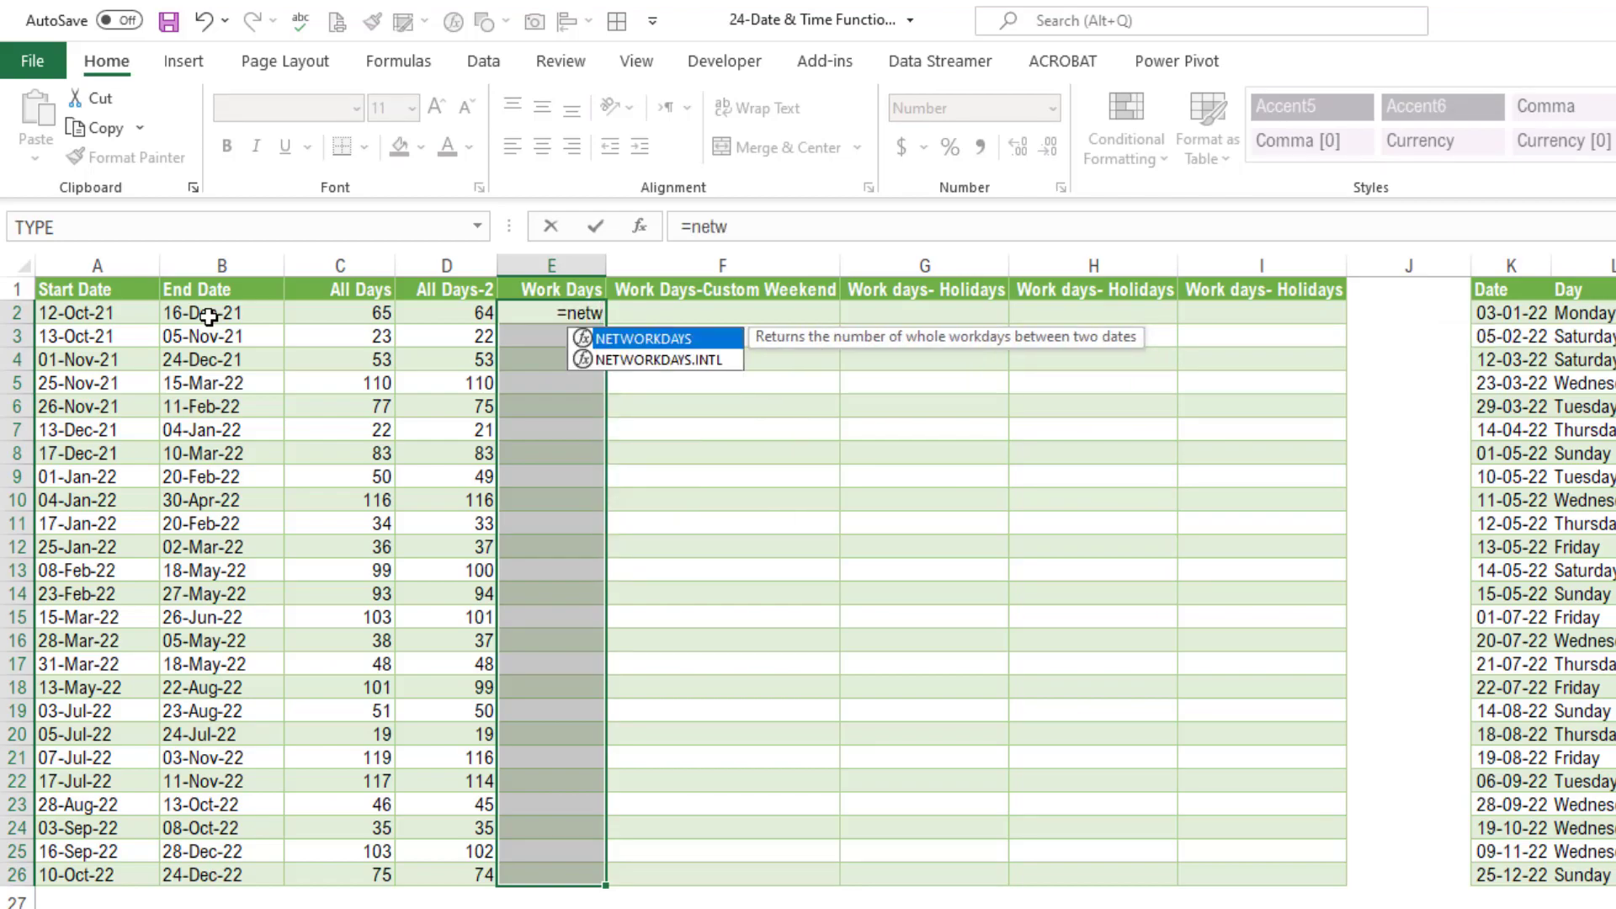
key(Tab)
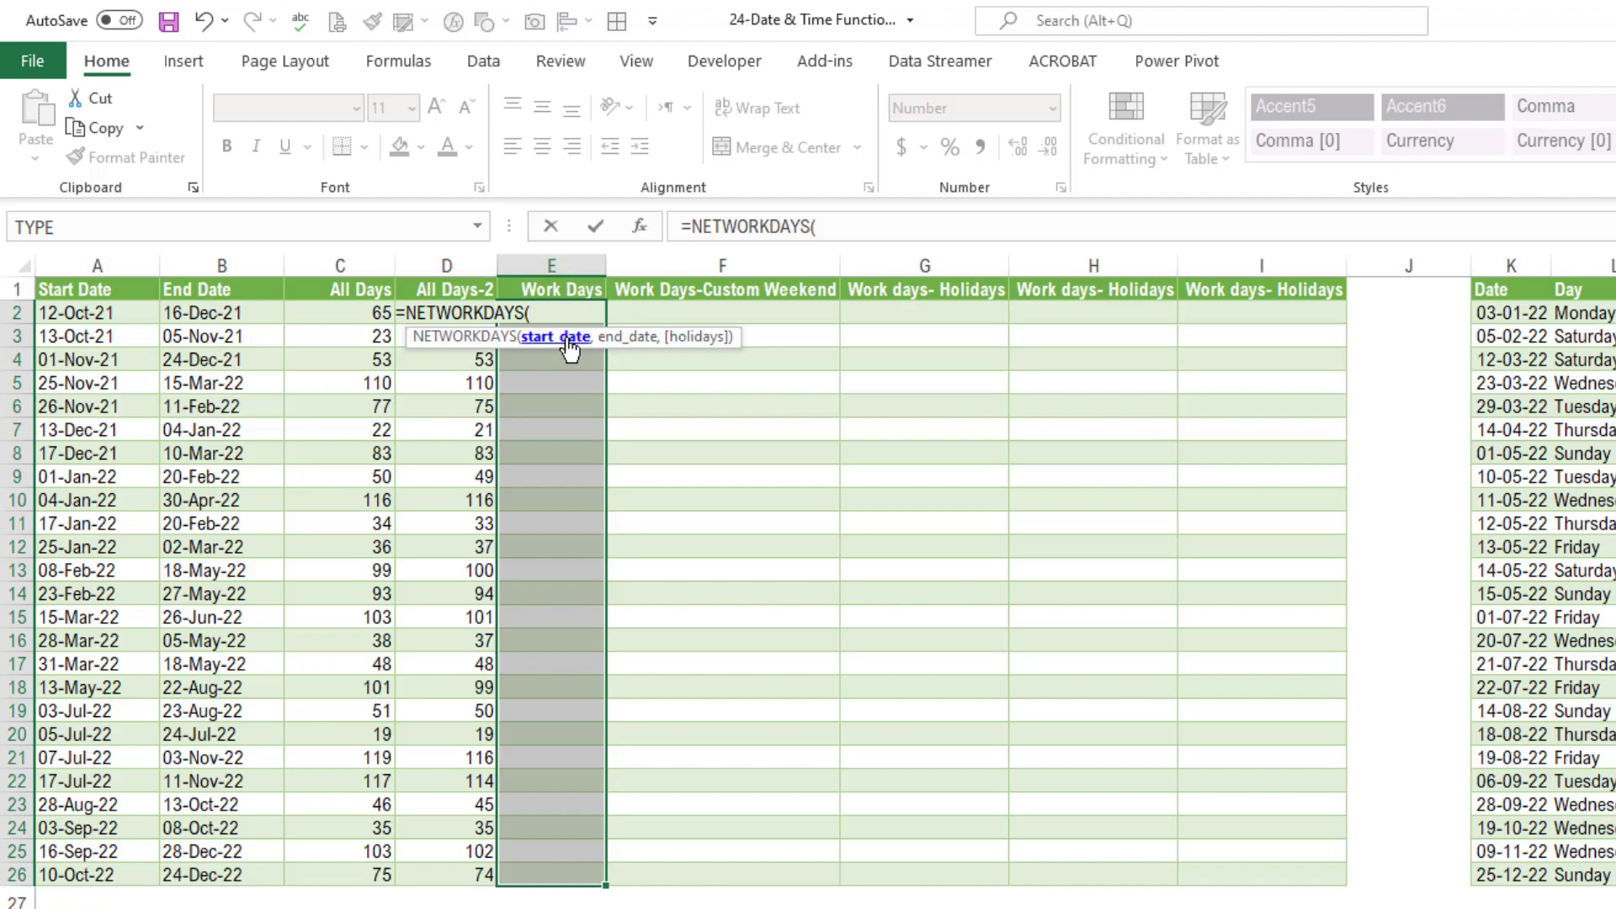
click(63, 316)
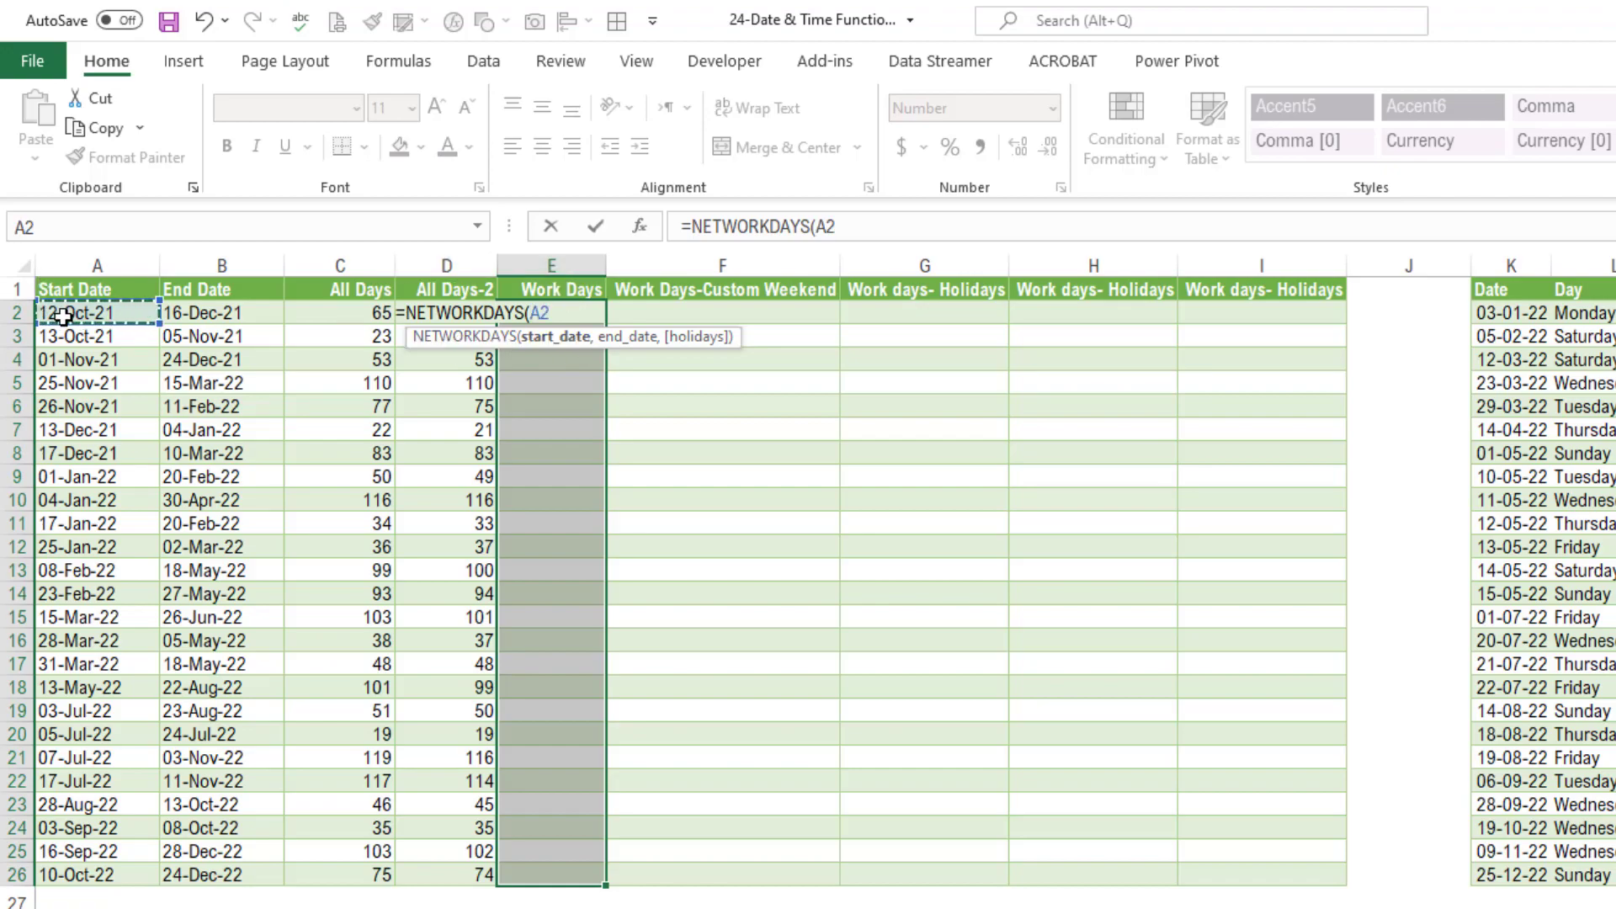
text(,)
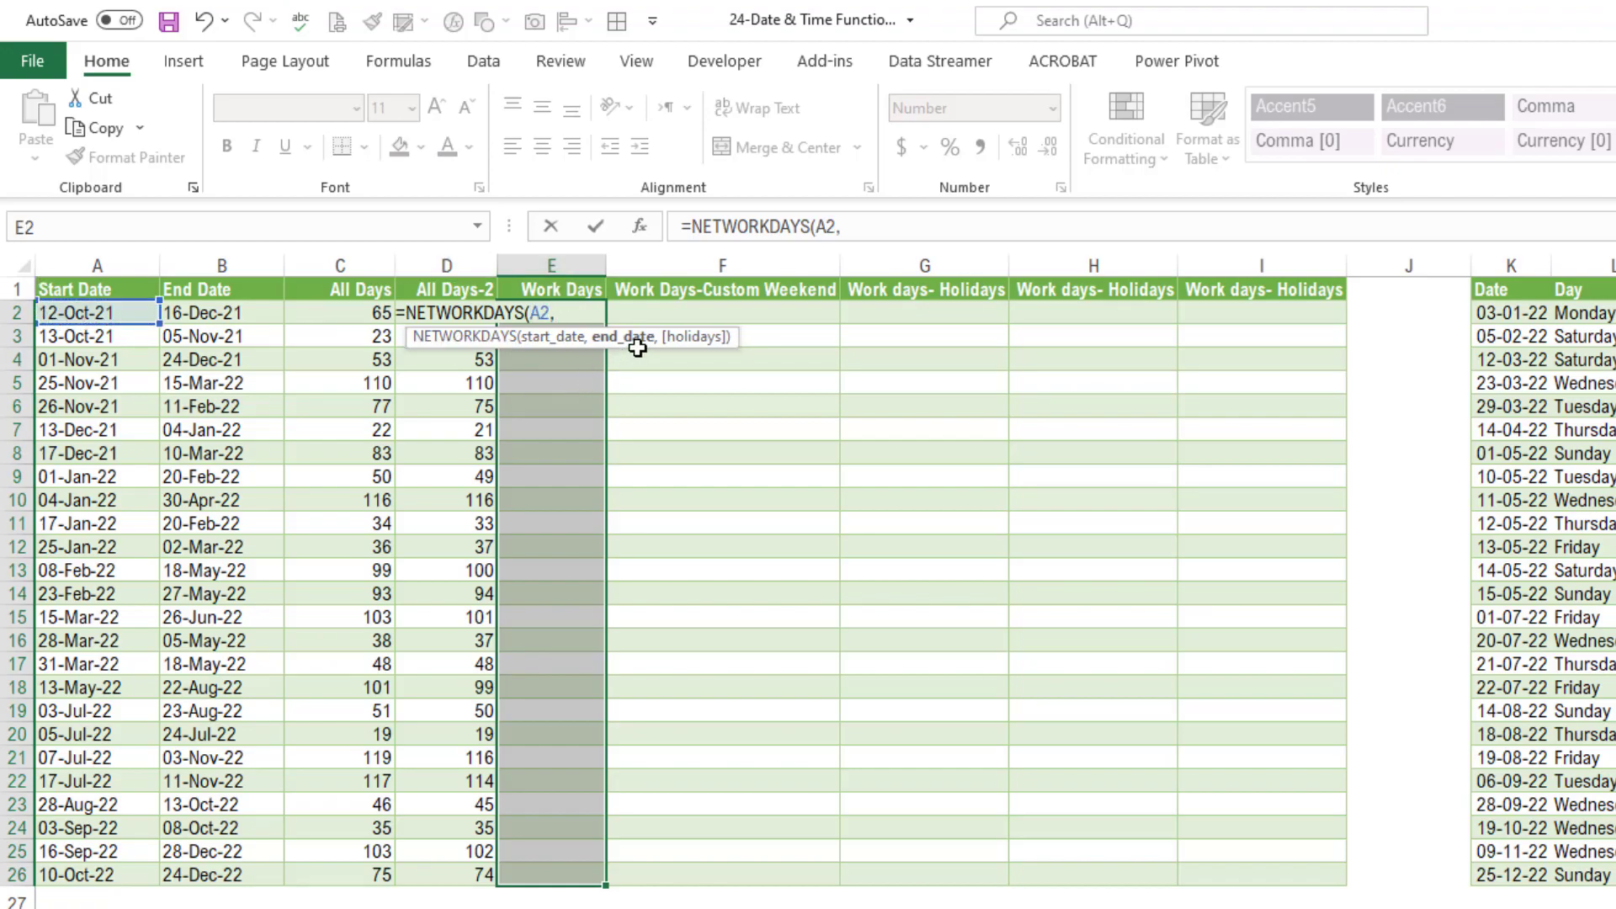
click(221, 317)
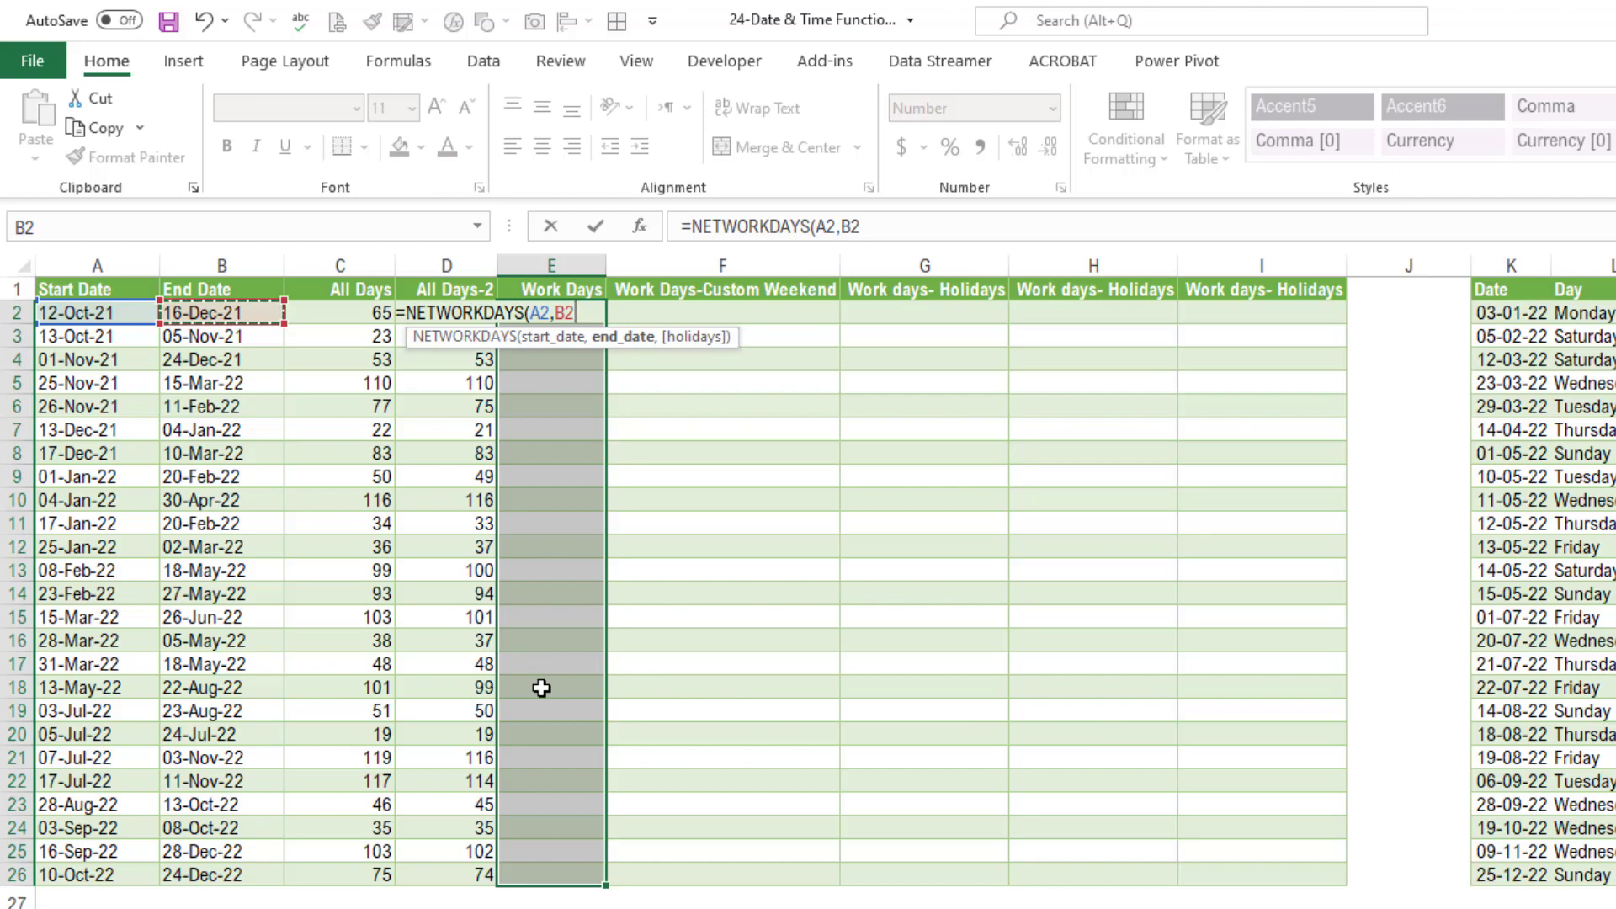
key(ctrl+Return)
key(shift+BackSpace)
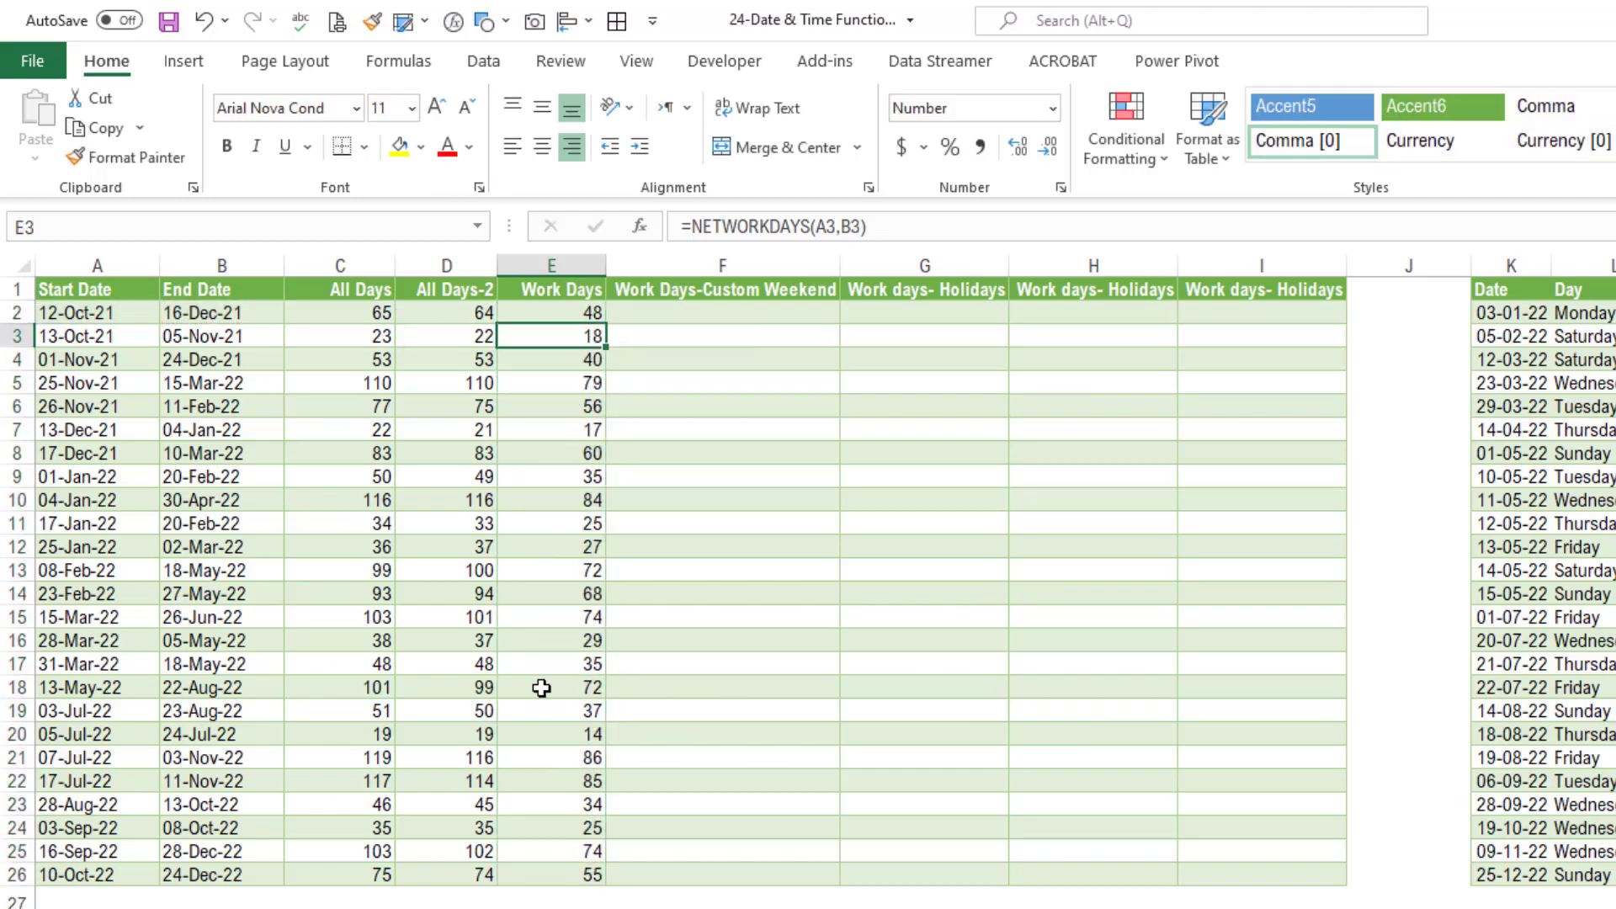
Check the Work Days result against the start date, end date and day counts in the same row.
key(Left)
key(Left)
key(Left)
key(Left)
key(Right)
key(Right)
key(Right)
key(Right)
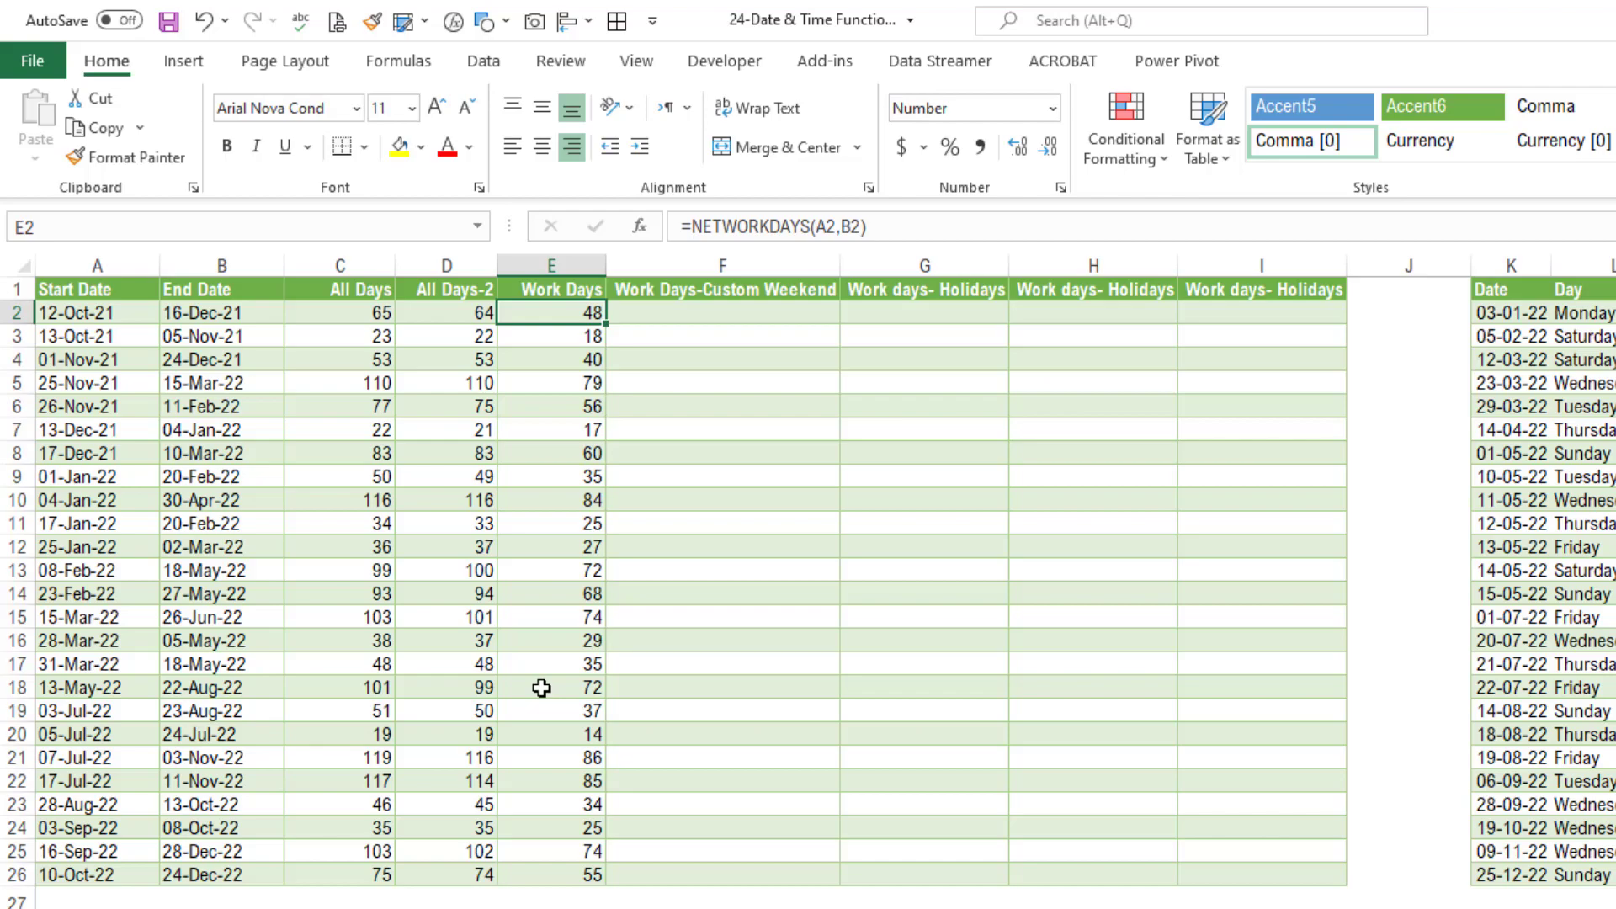
Begin a NETWORKDAYS.INTL formula for F2:F26 in Work Days-Custom Weekend, with A2 as start date and B2 as end date.
drag(723, 312, 770, 872)
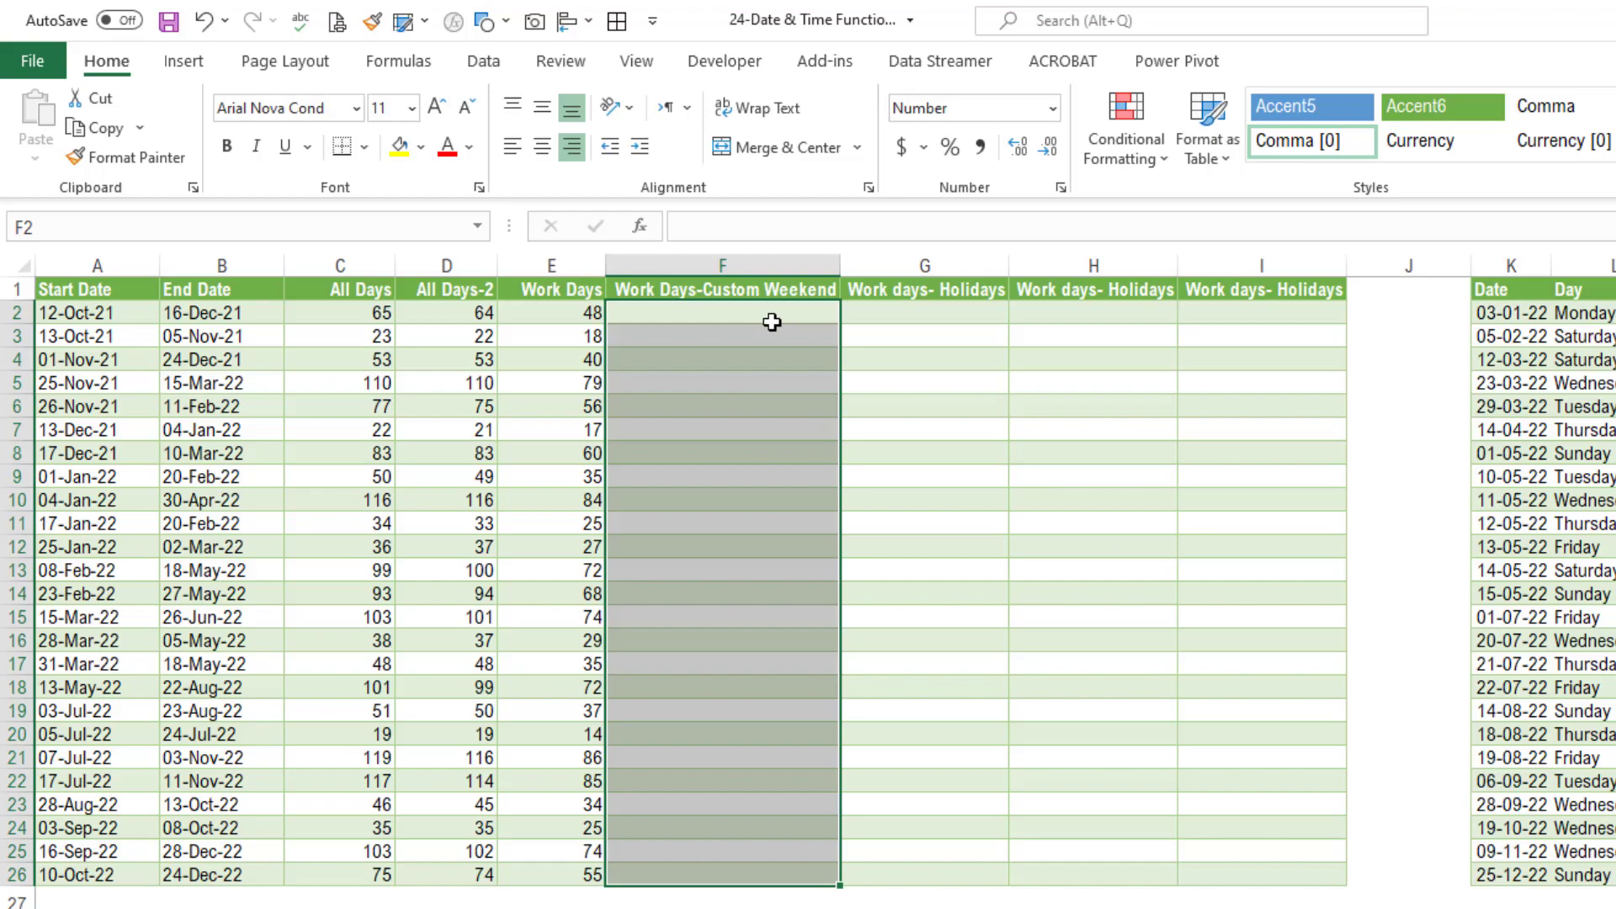
text(=net)
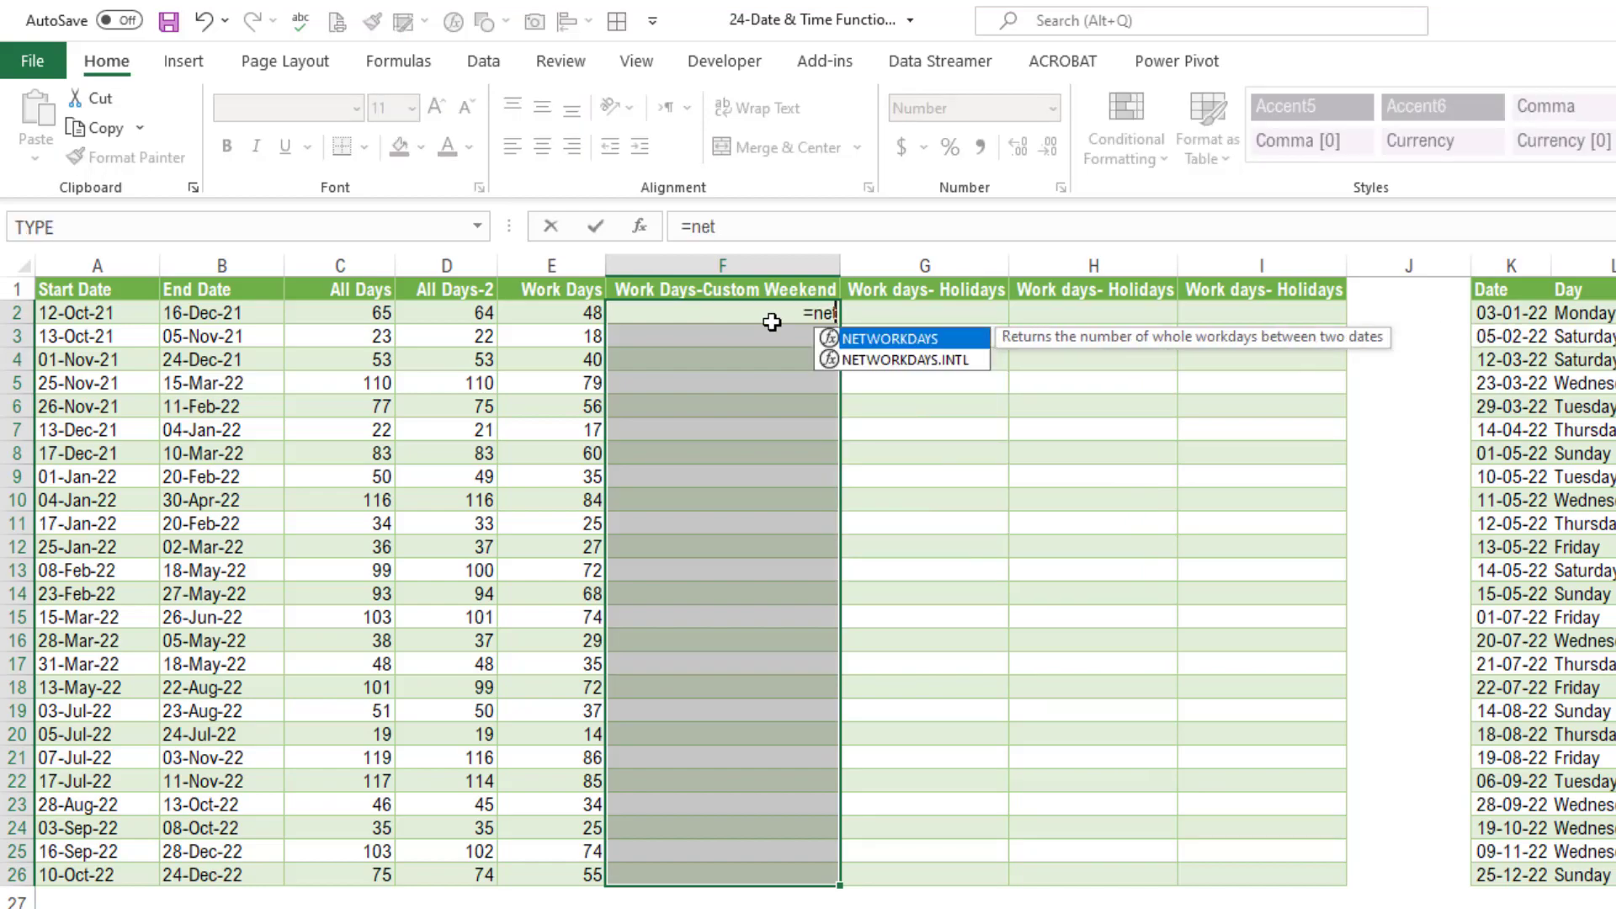
key(Down)
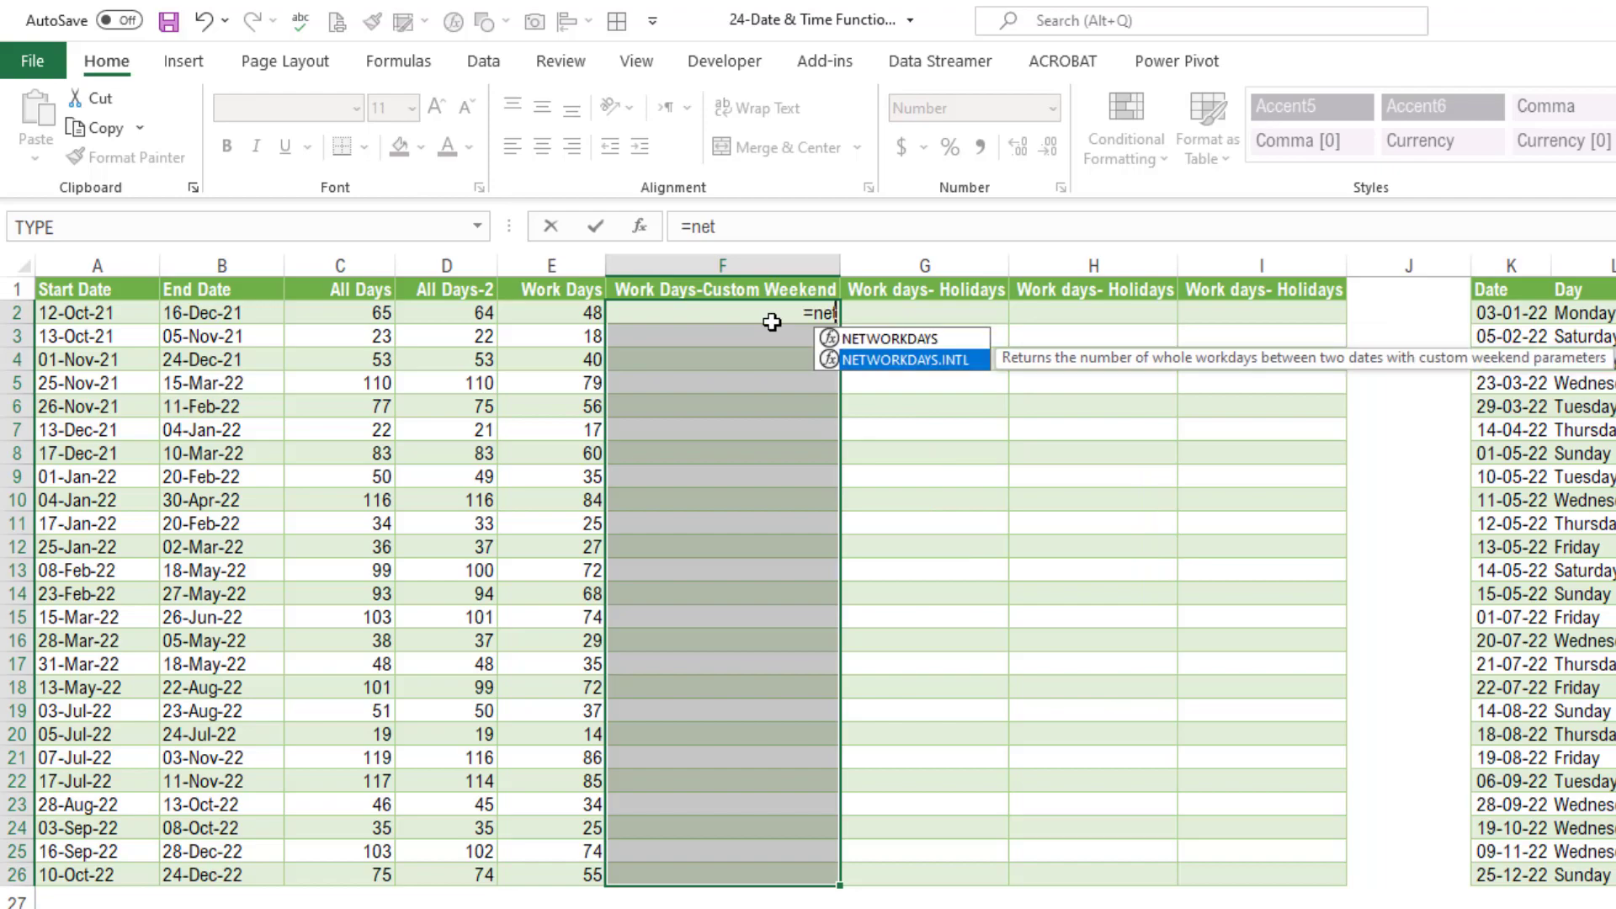
key(Tab)
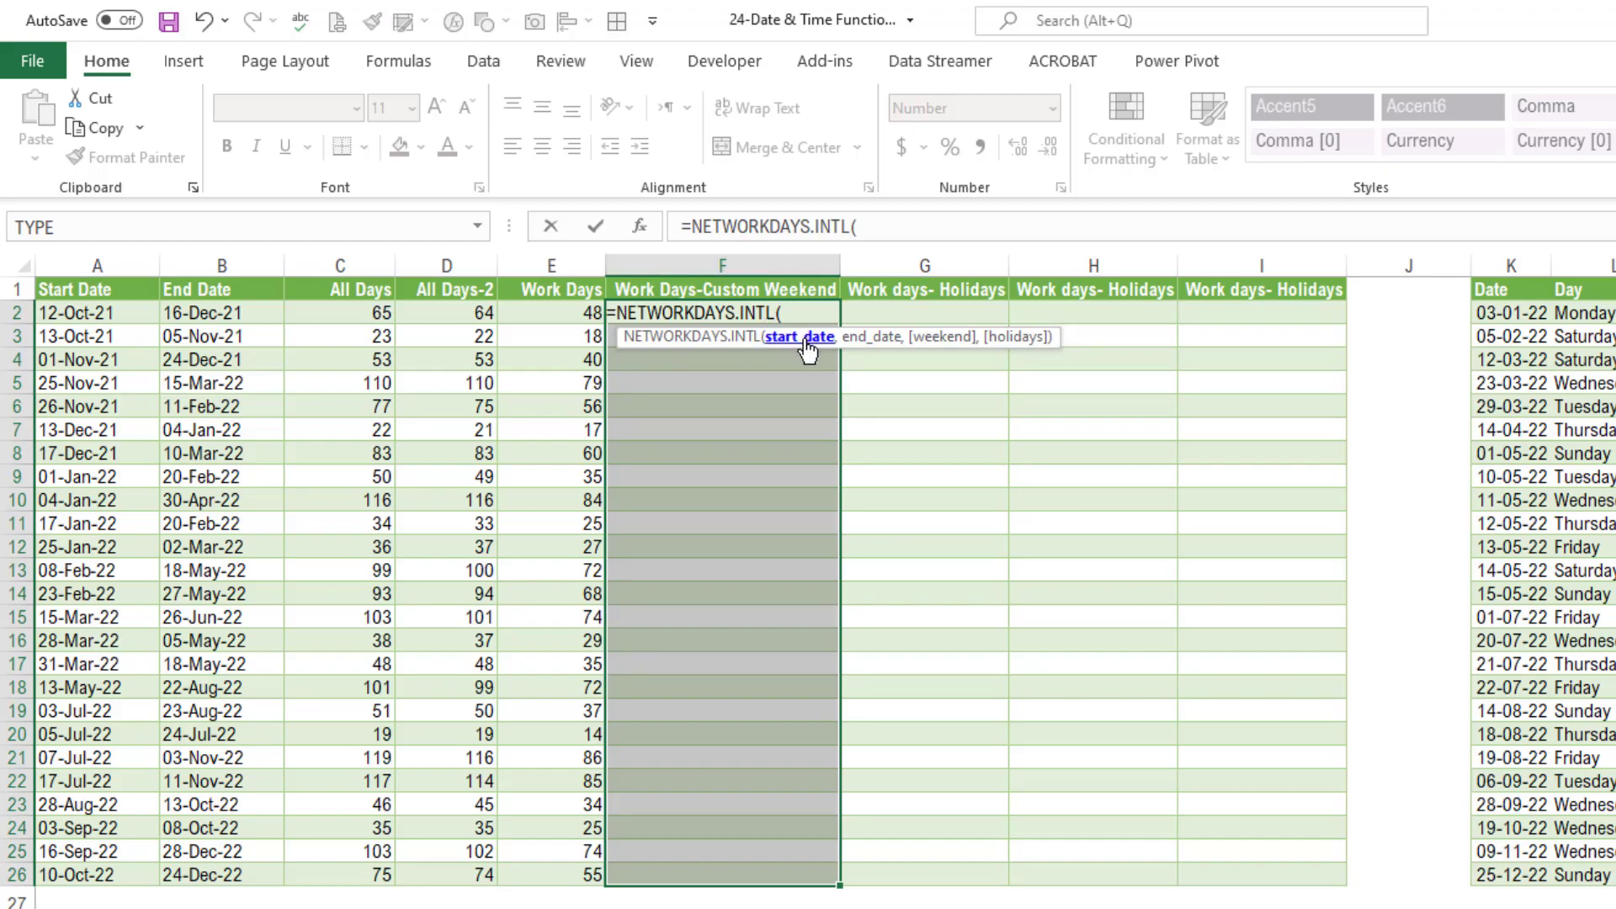
click(90, 313)
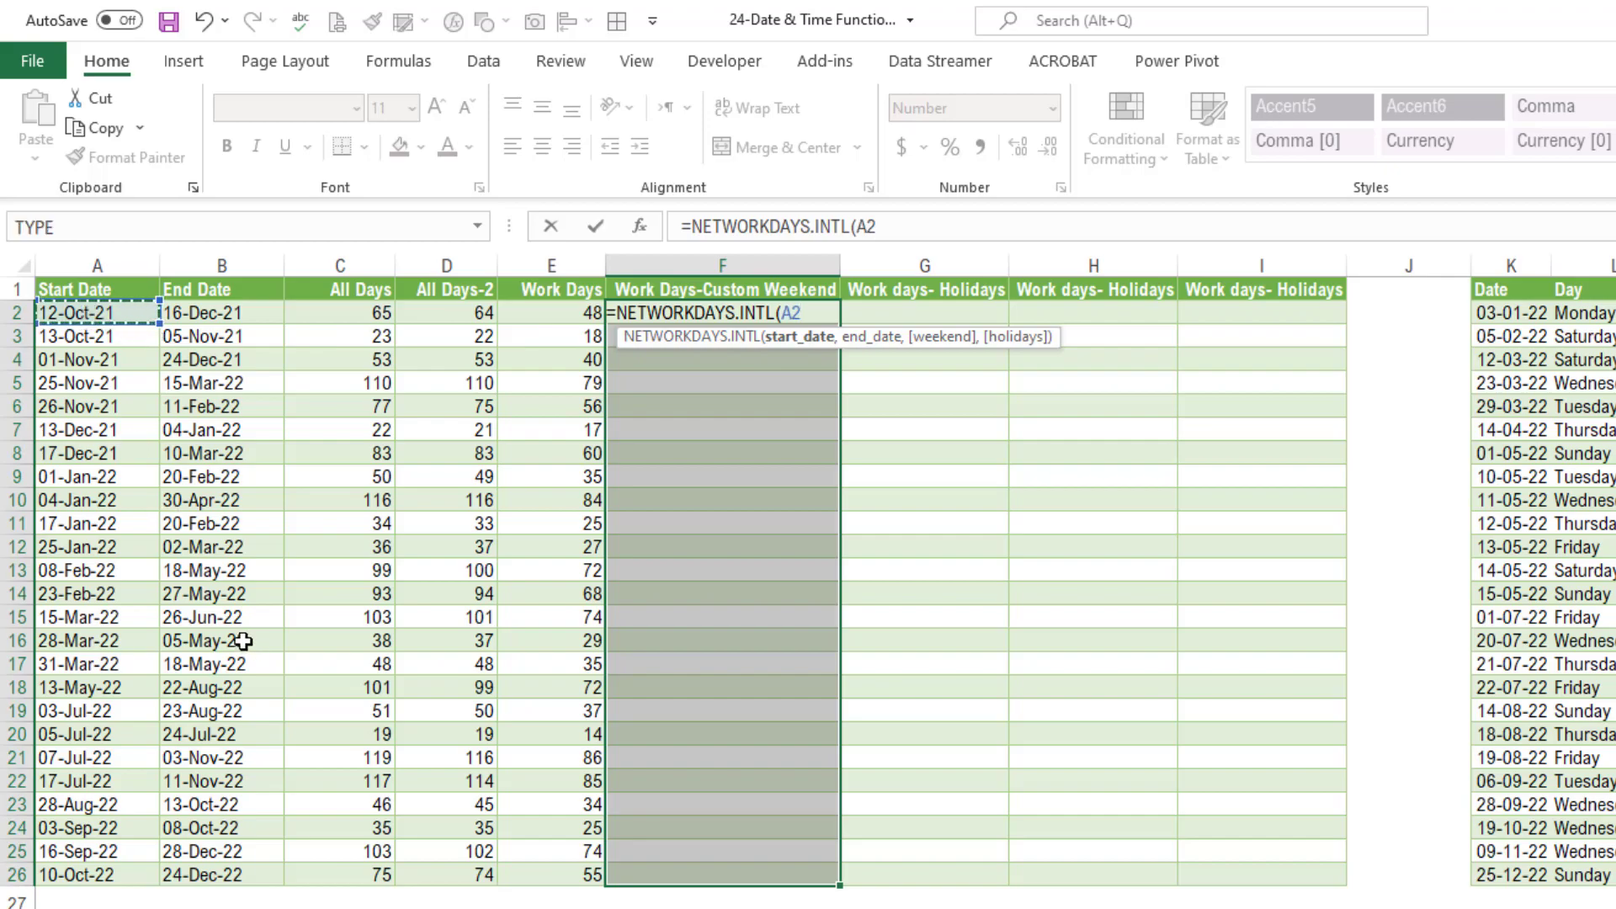
text(,)
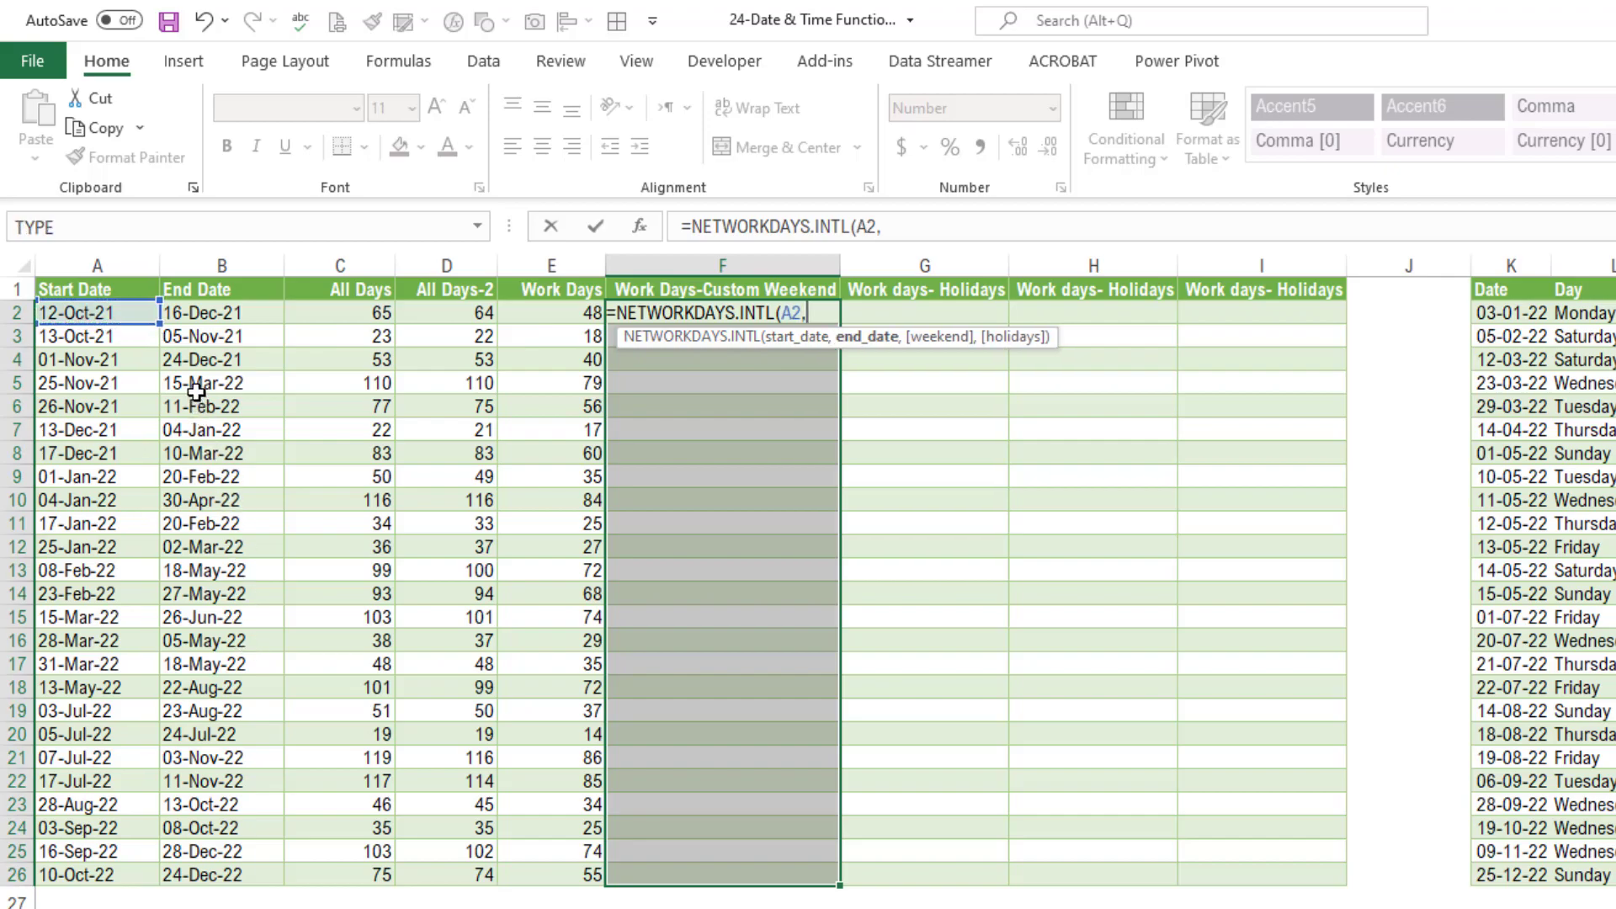
click(219, 314)
text(,)
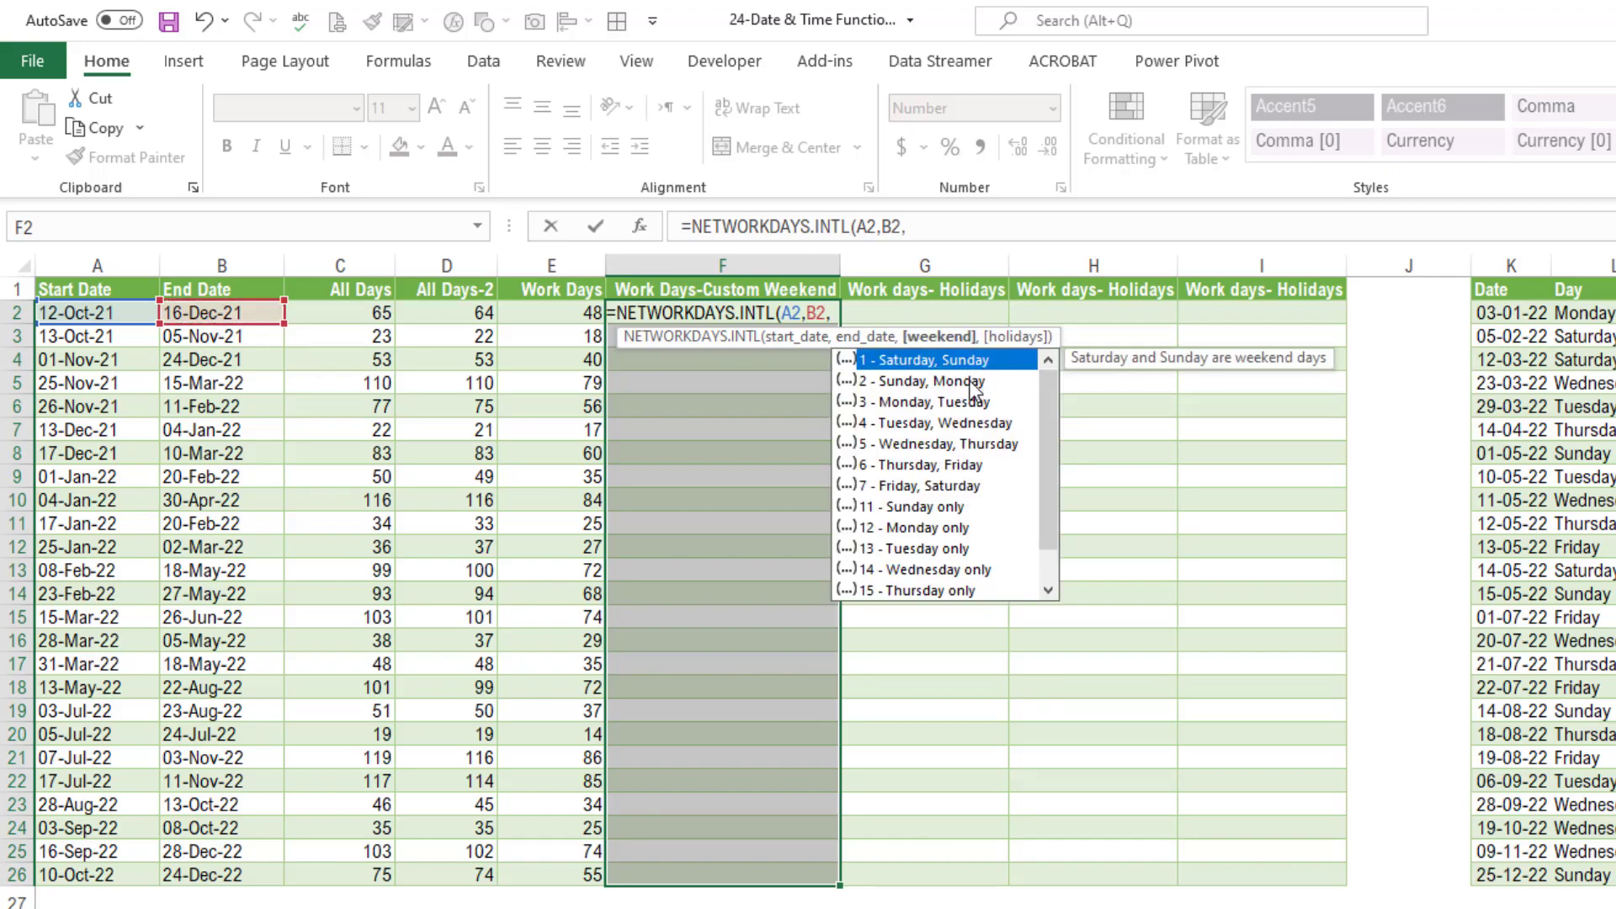
Set the weekend argument to 11 (Sunday only), fill the formula through F2:F26, and compare F2 with E2.
click(972, 383)
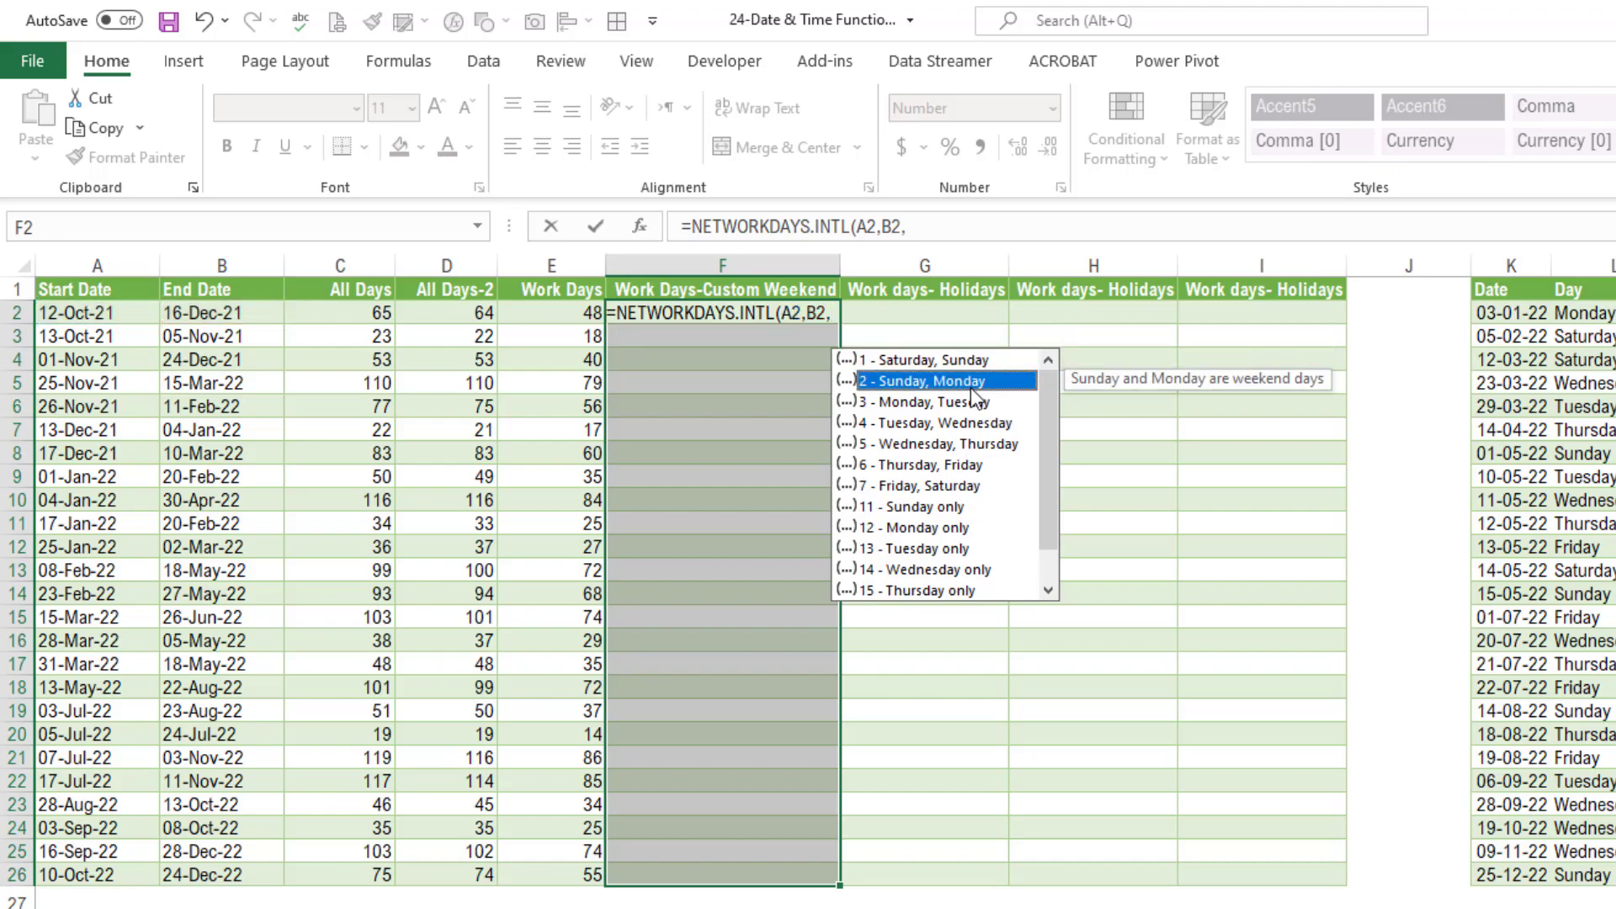
click(932, 507)
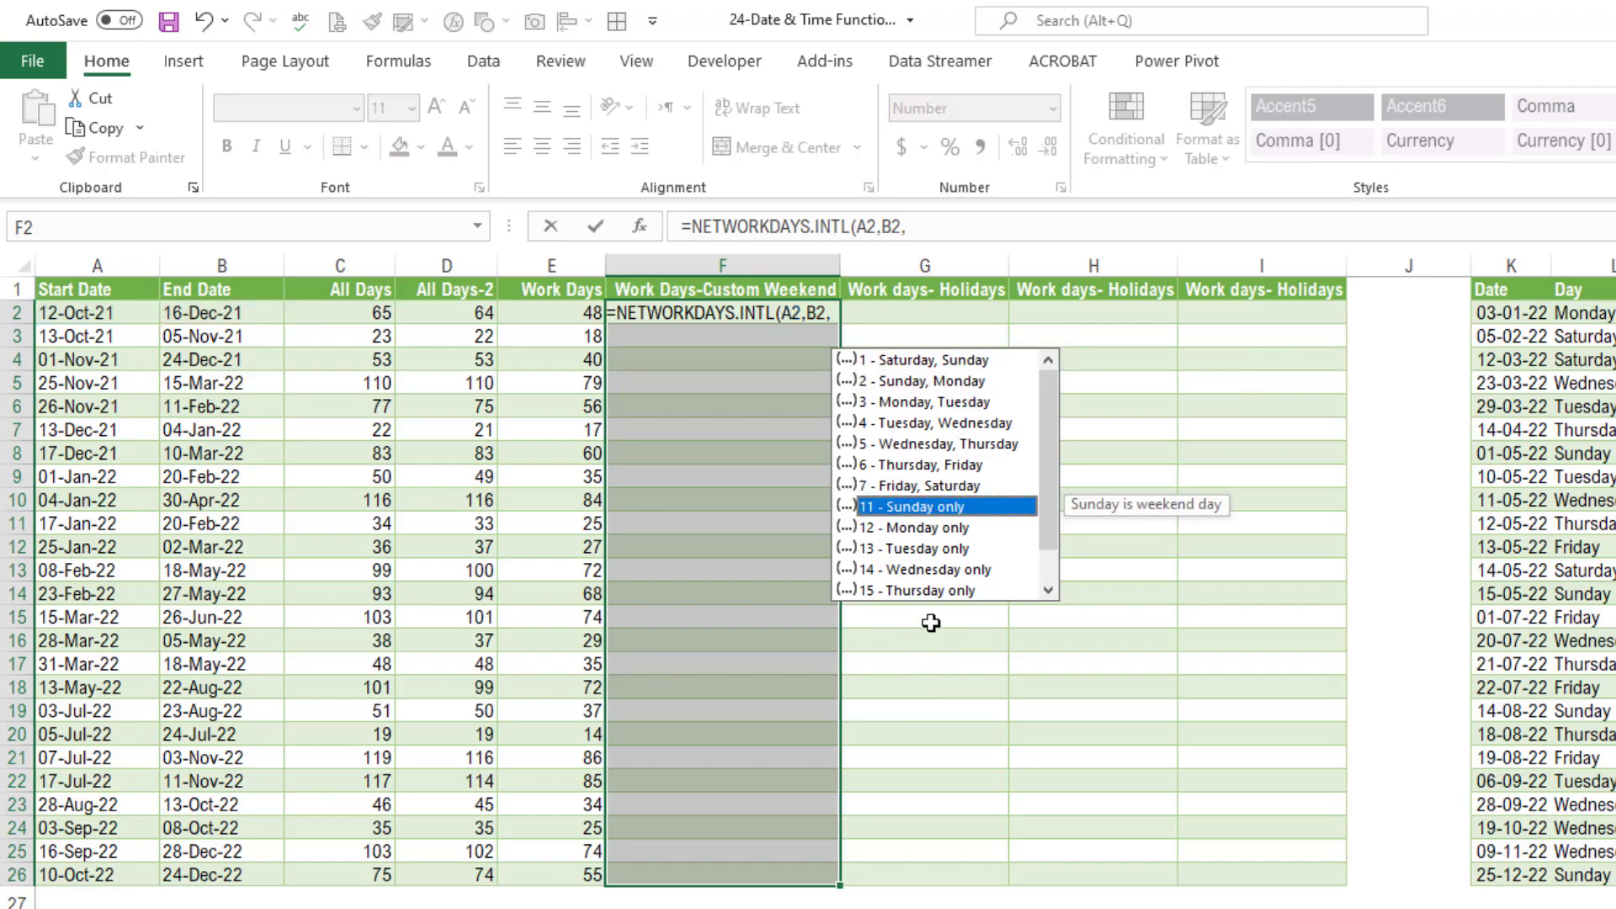
key(Tab)
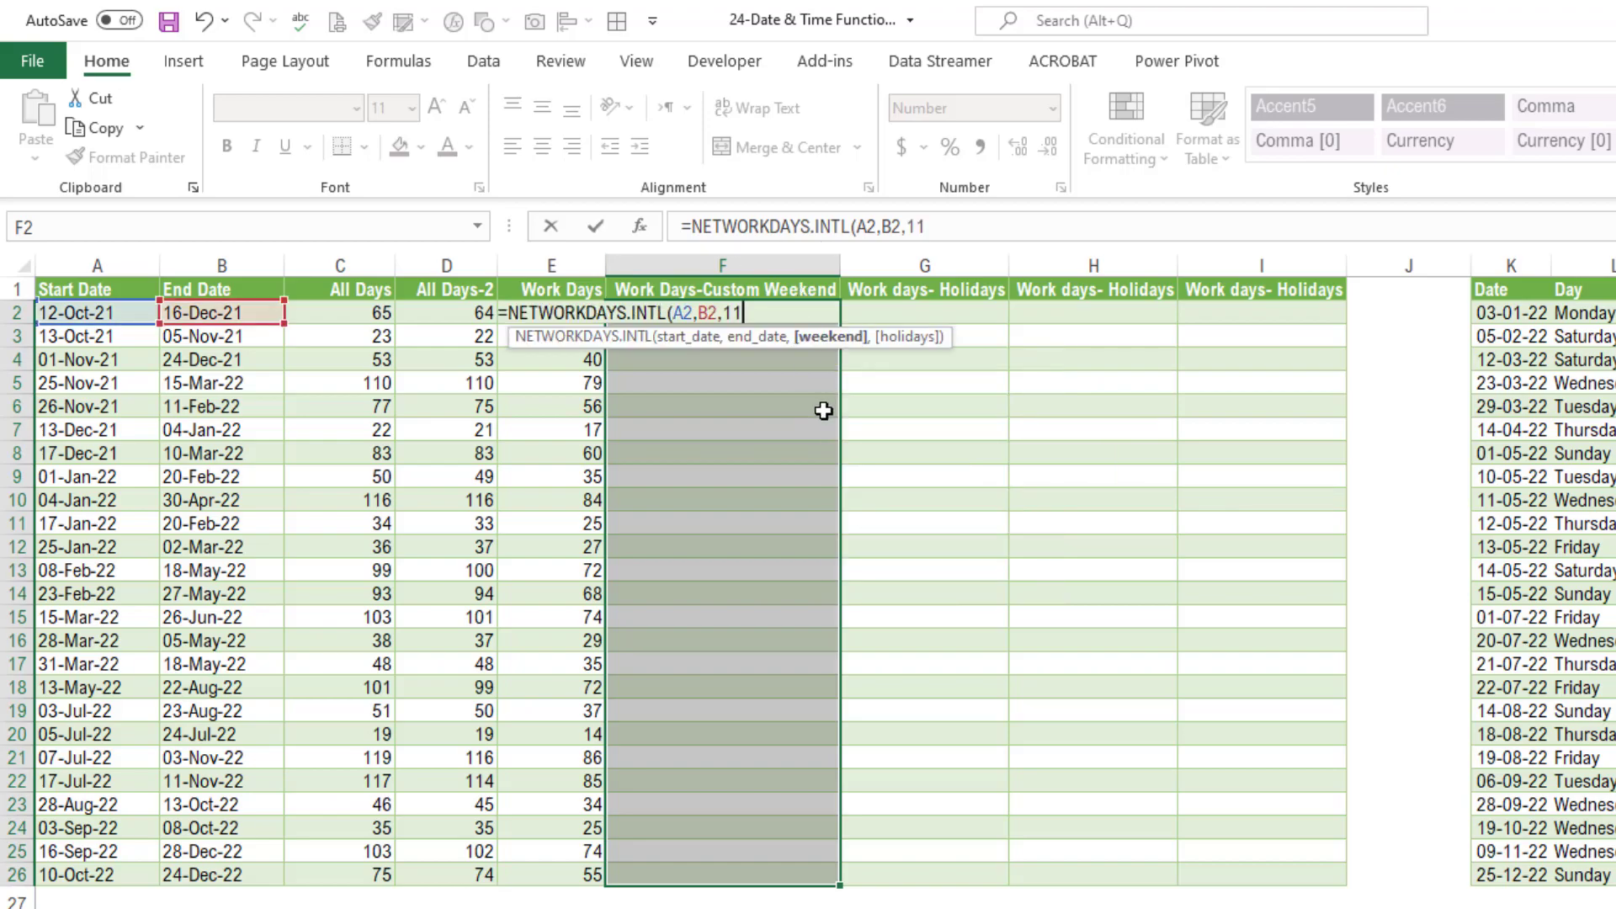
key(ctrl+Return)
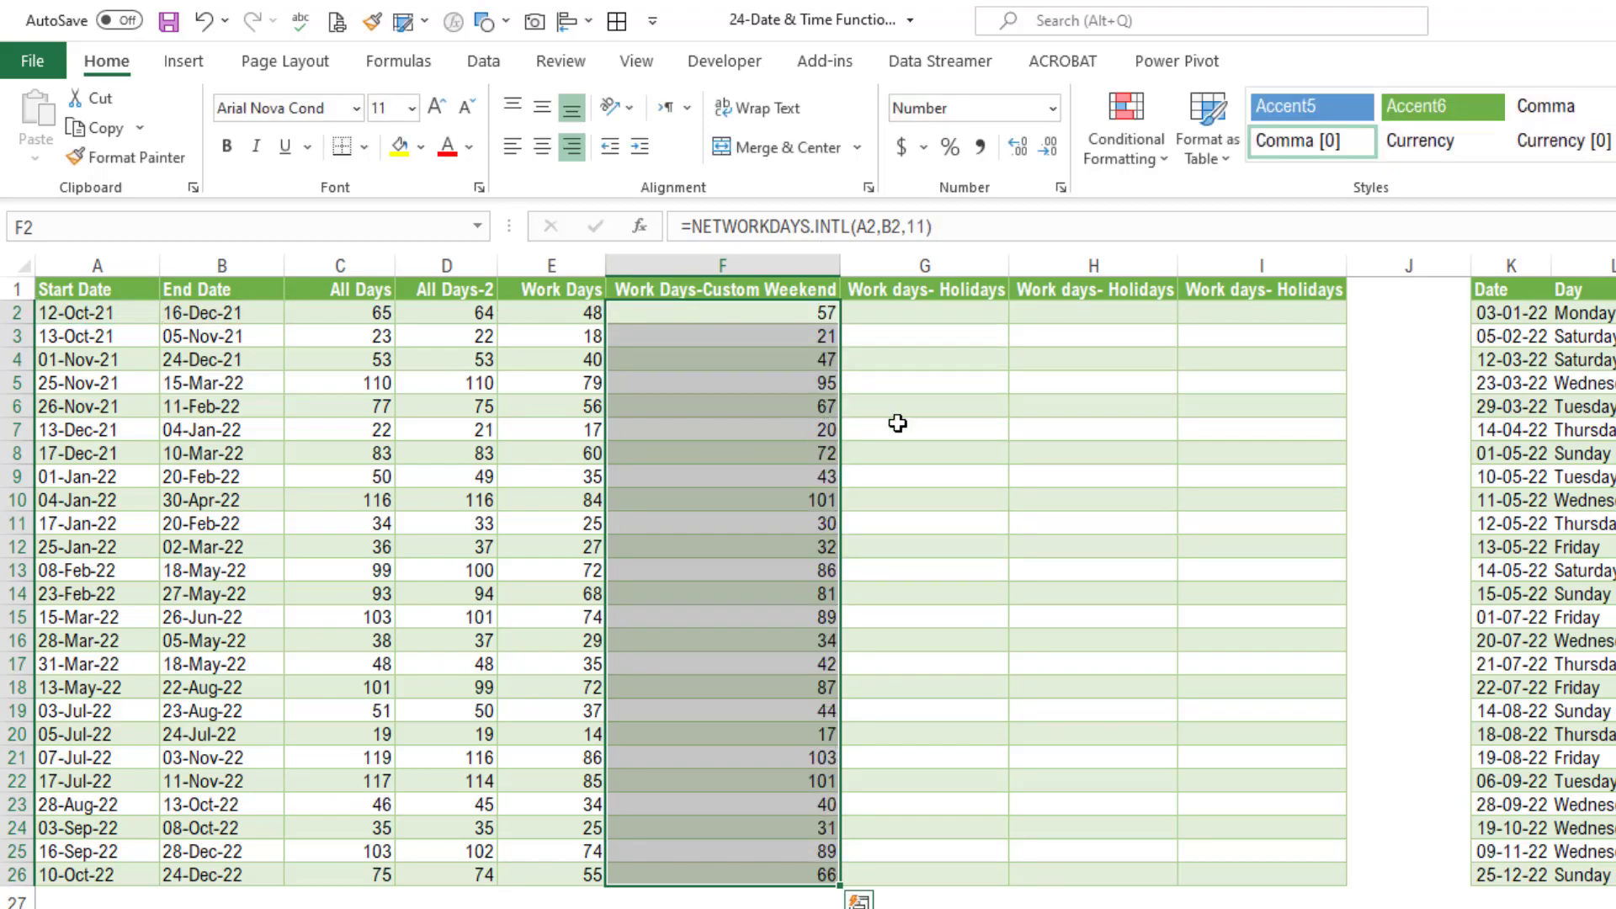
click(795, 317)
click(586, 317)
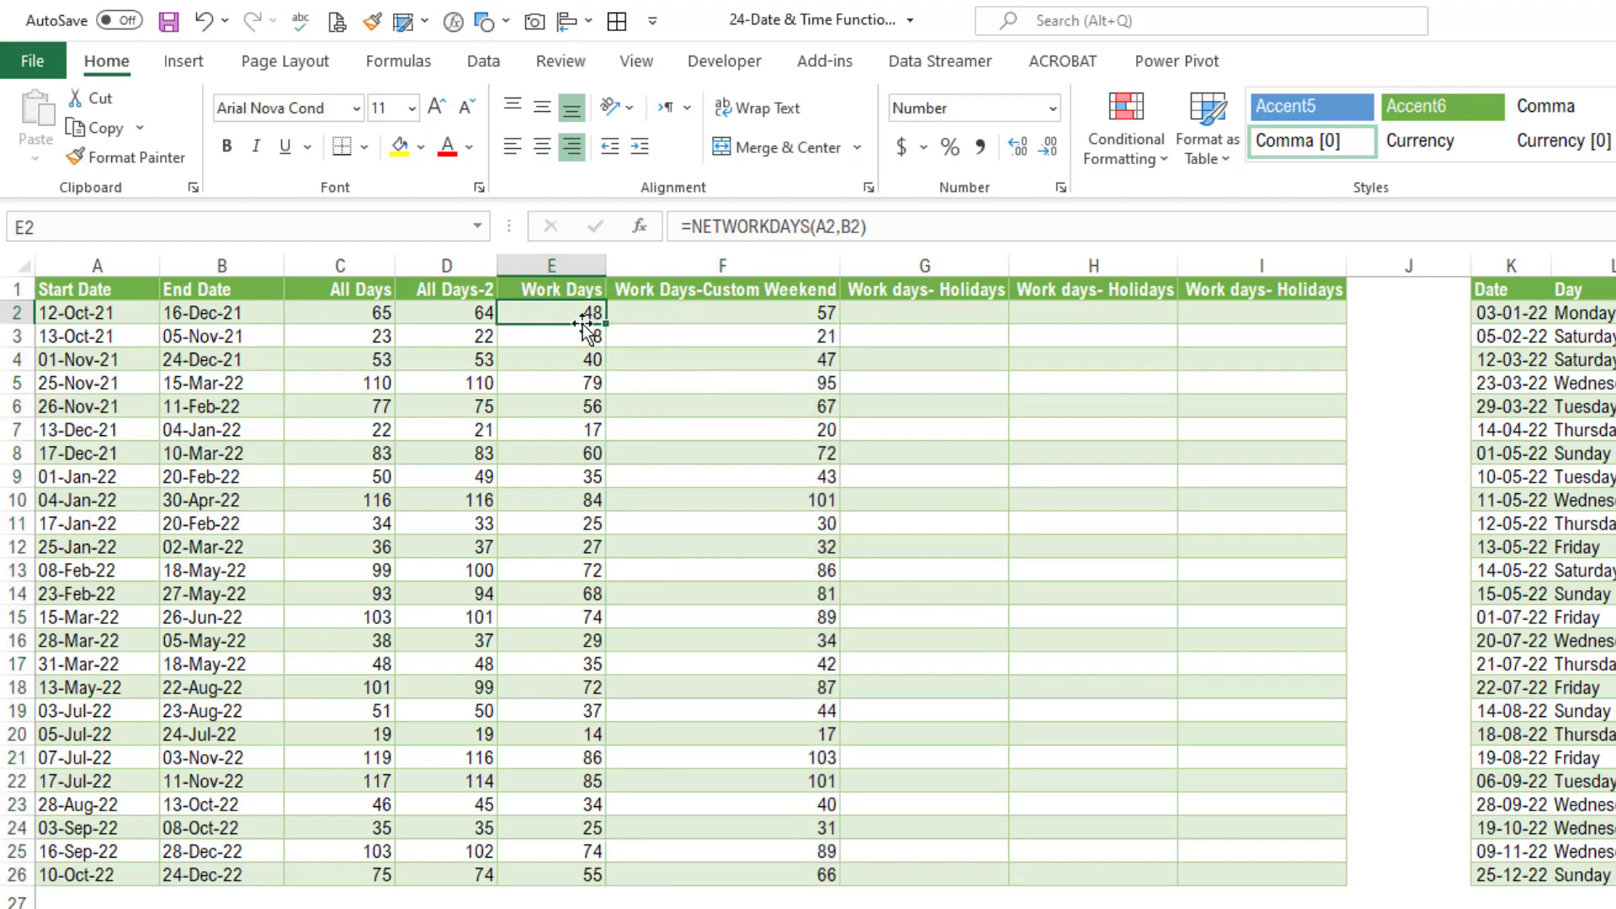
click(770, 320)
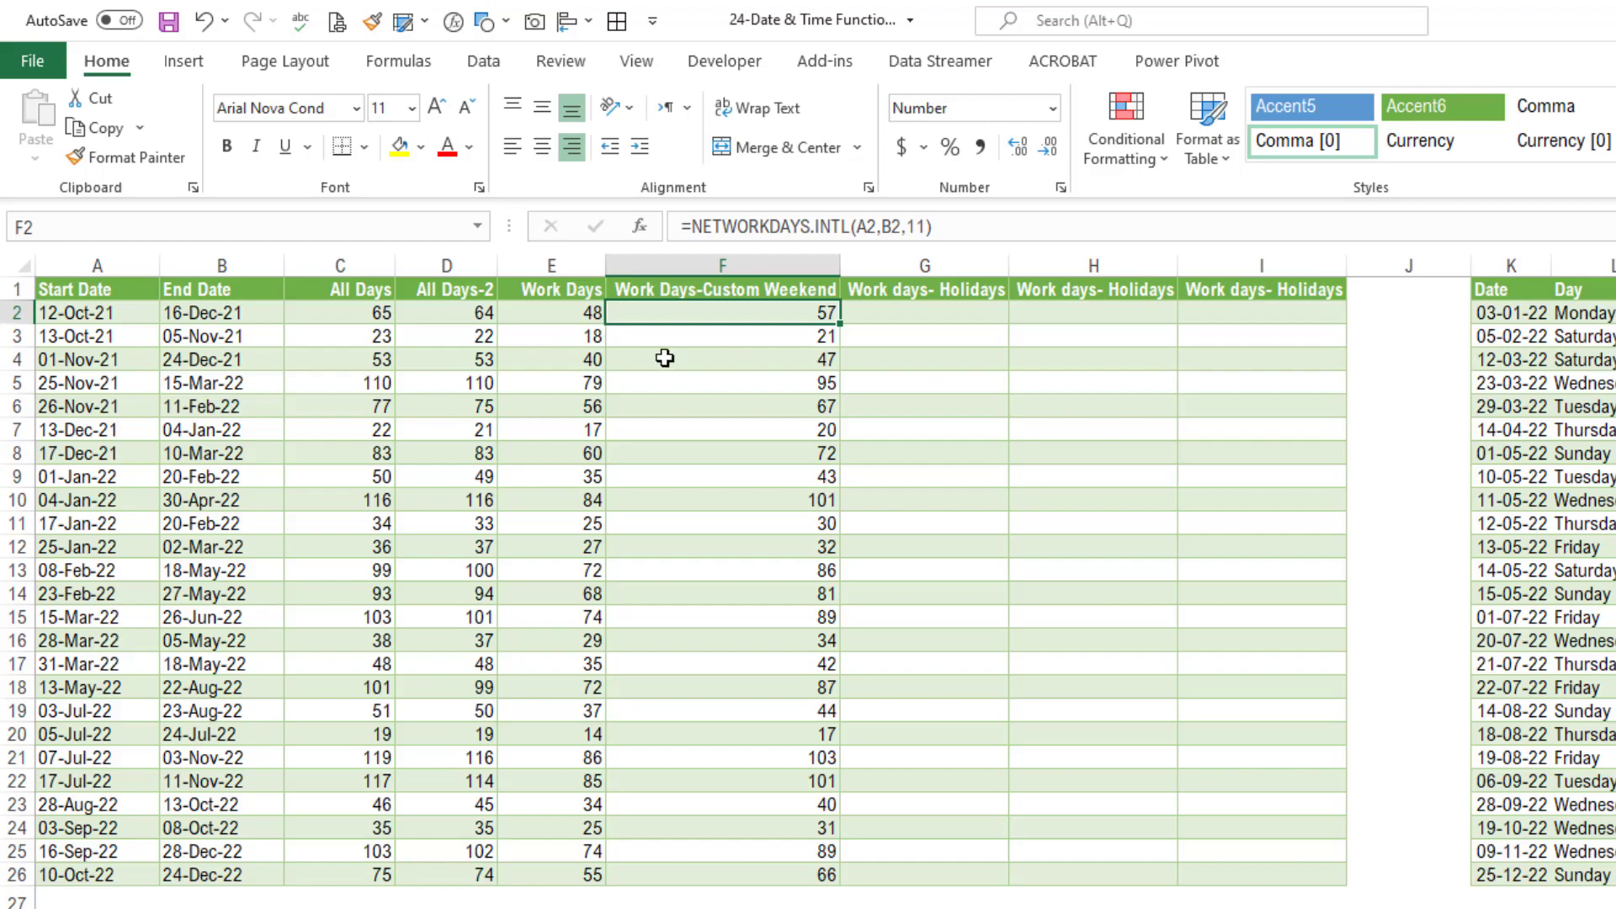
Begin a NETWORKDAYS.INTL formula in G2 under Work days- Holidays, with A2 as start date and B2 as end date.
key(Right)
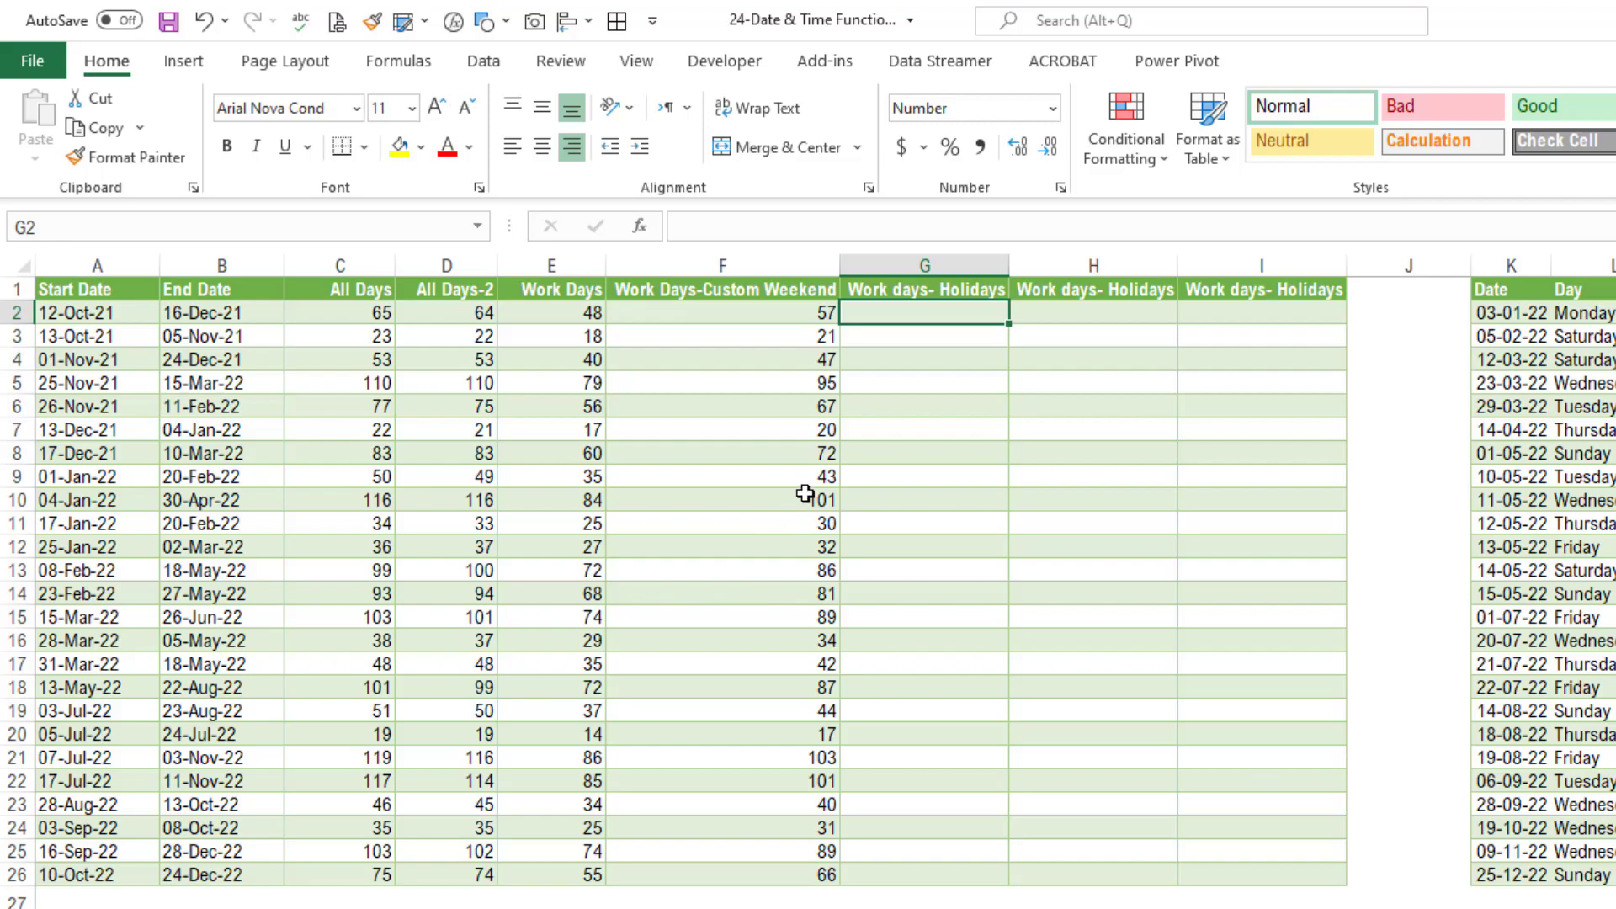
text(=netwo)
key(Down)
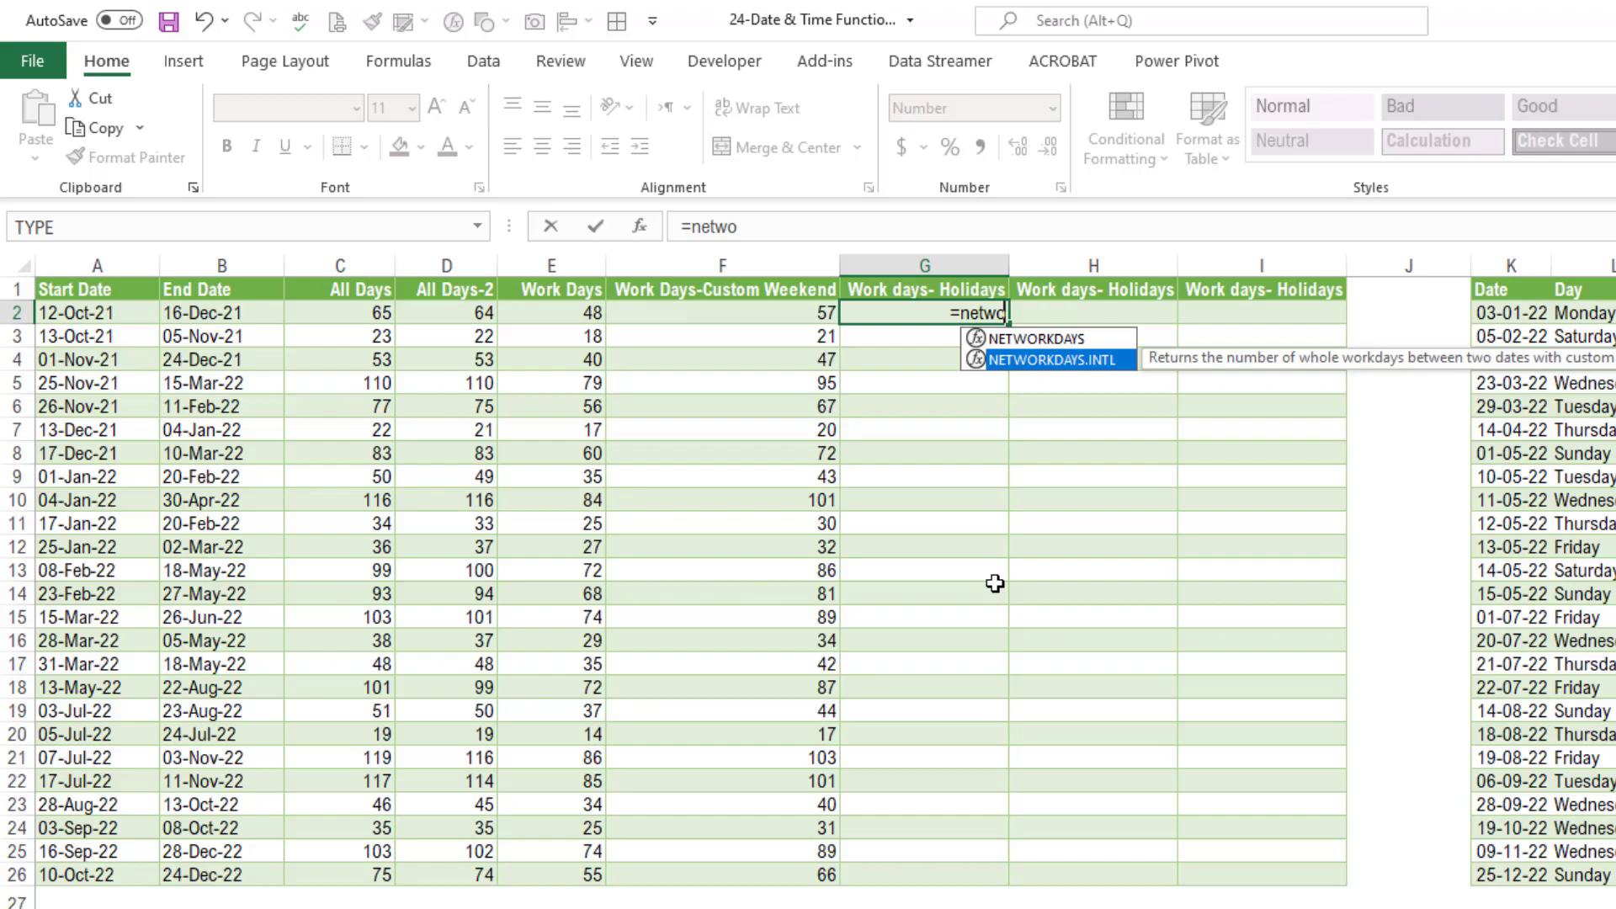
key(Tab)
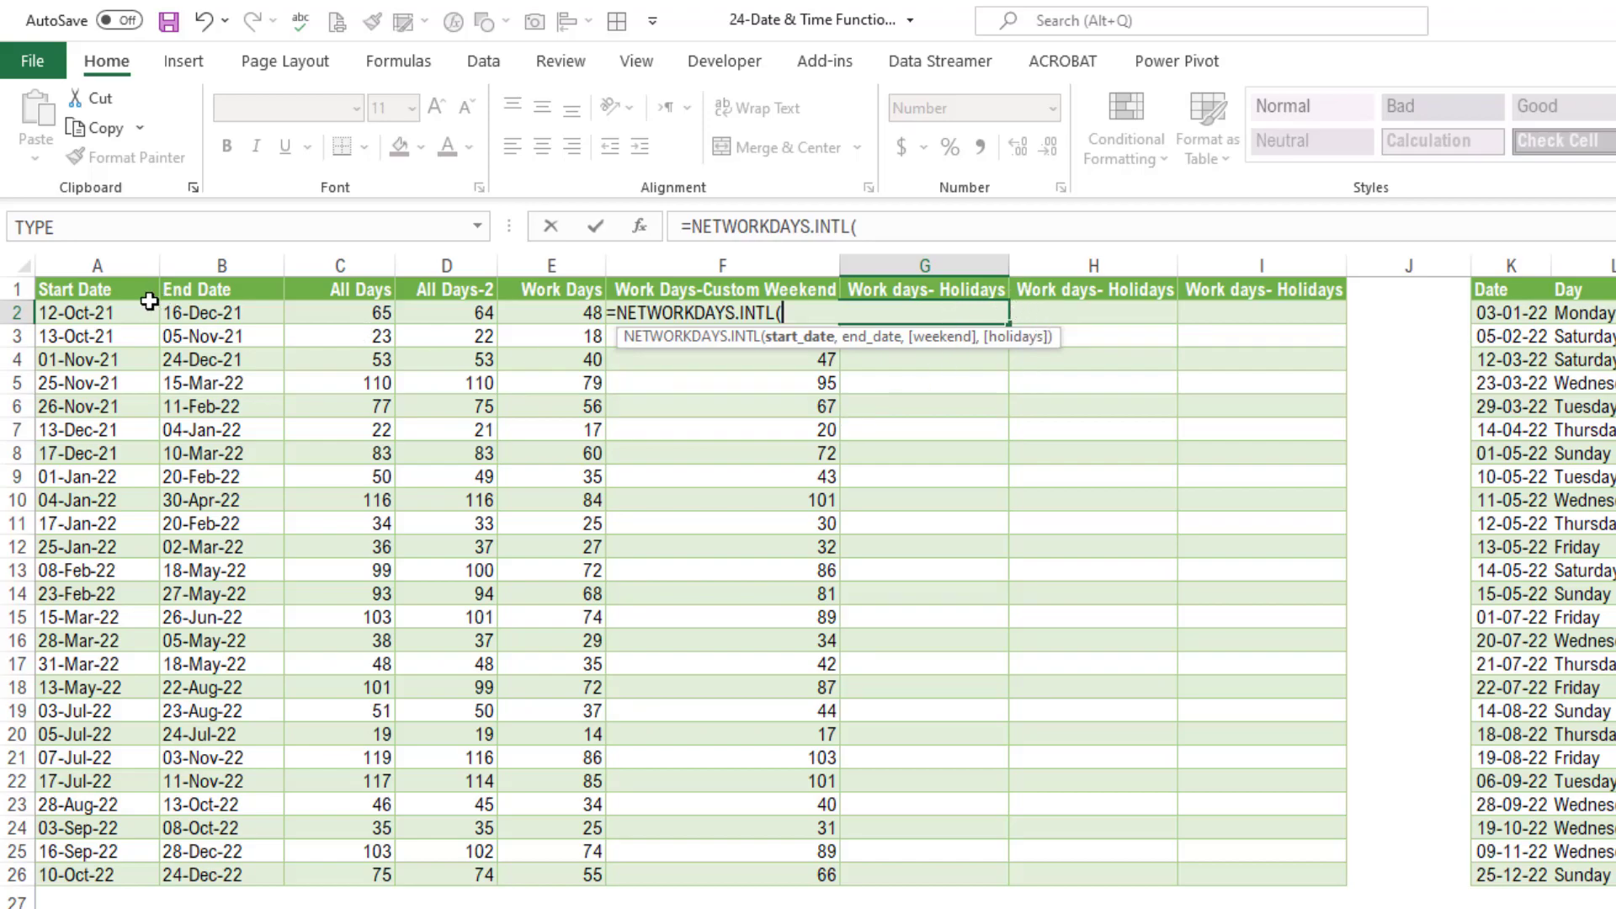
click(104, 313)
text(,)
click(239, 317)
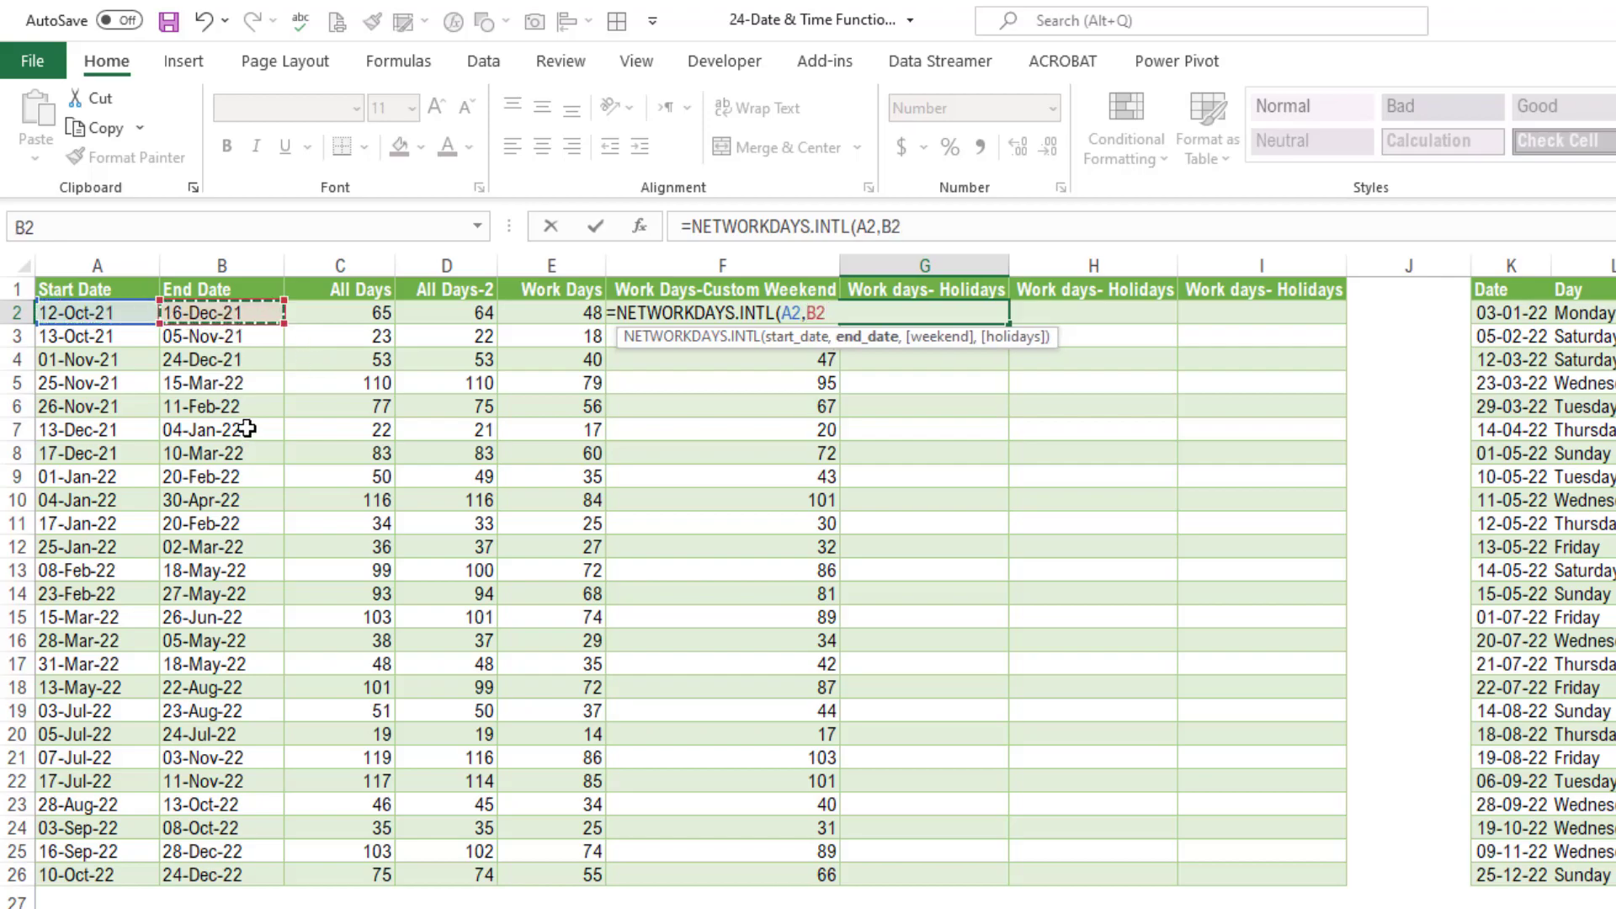
text(,)
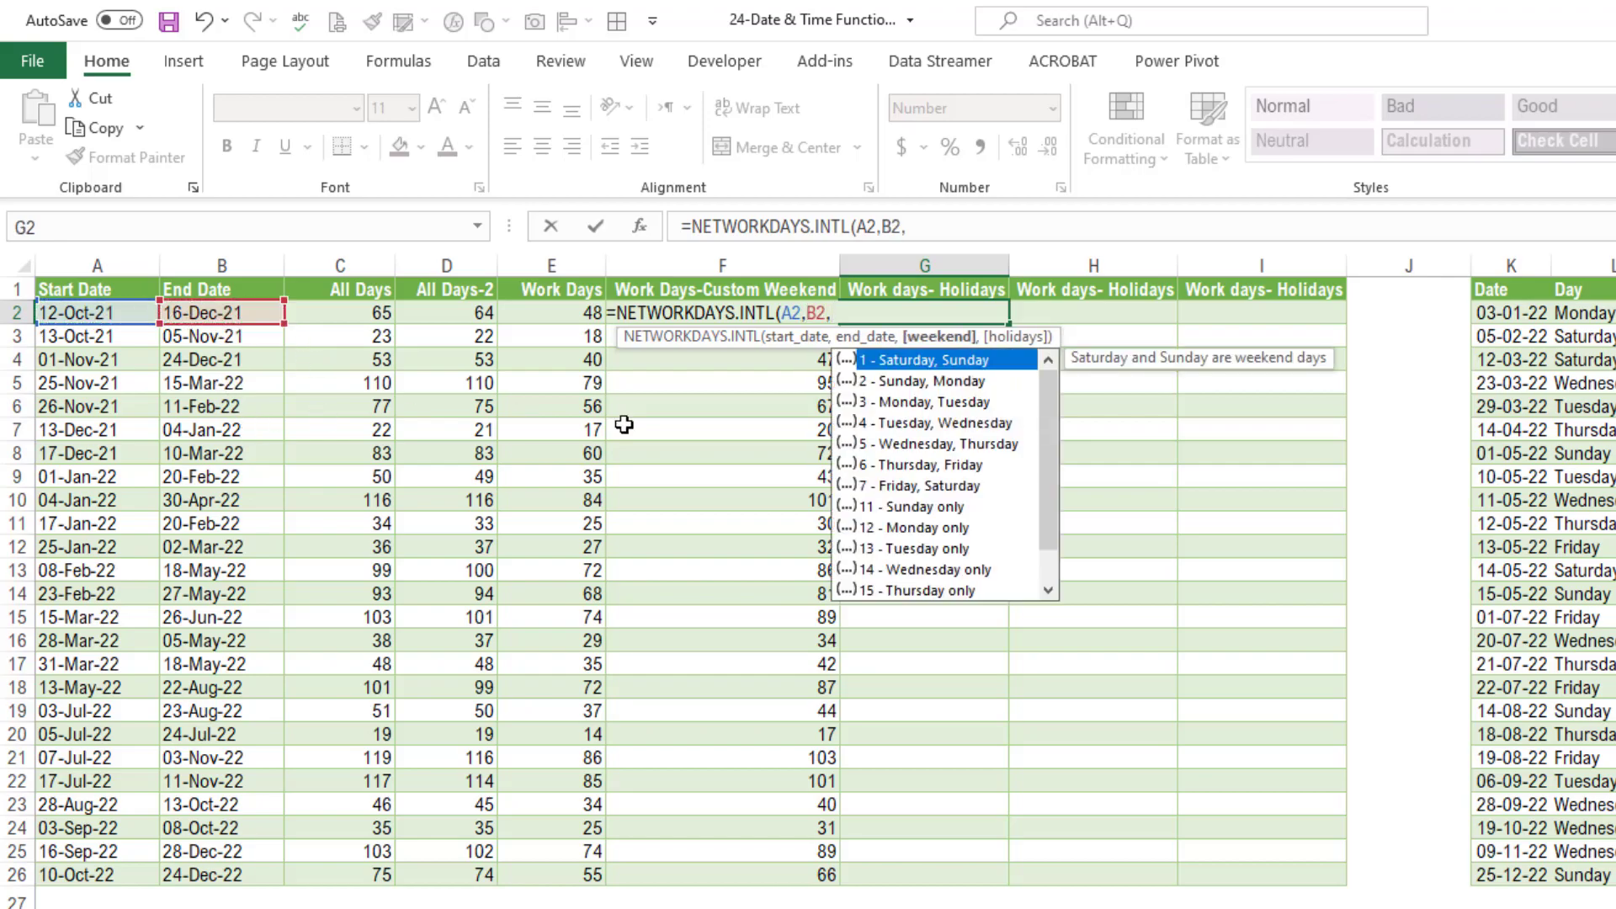
Complete the G2 formula with weekend argument 11 (Sunday only) and the absolute holiday range $K$2:$K$26, and enter it.
click(925, 508)
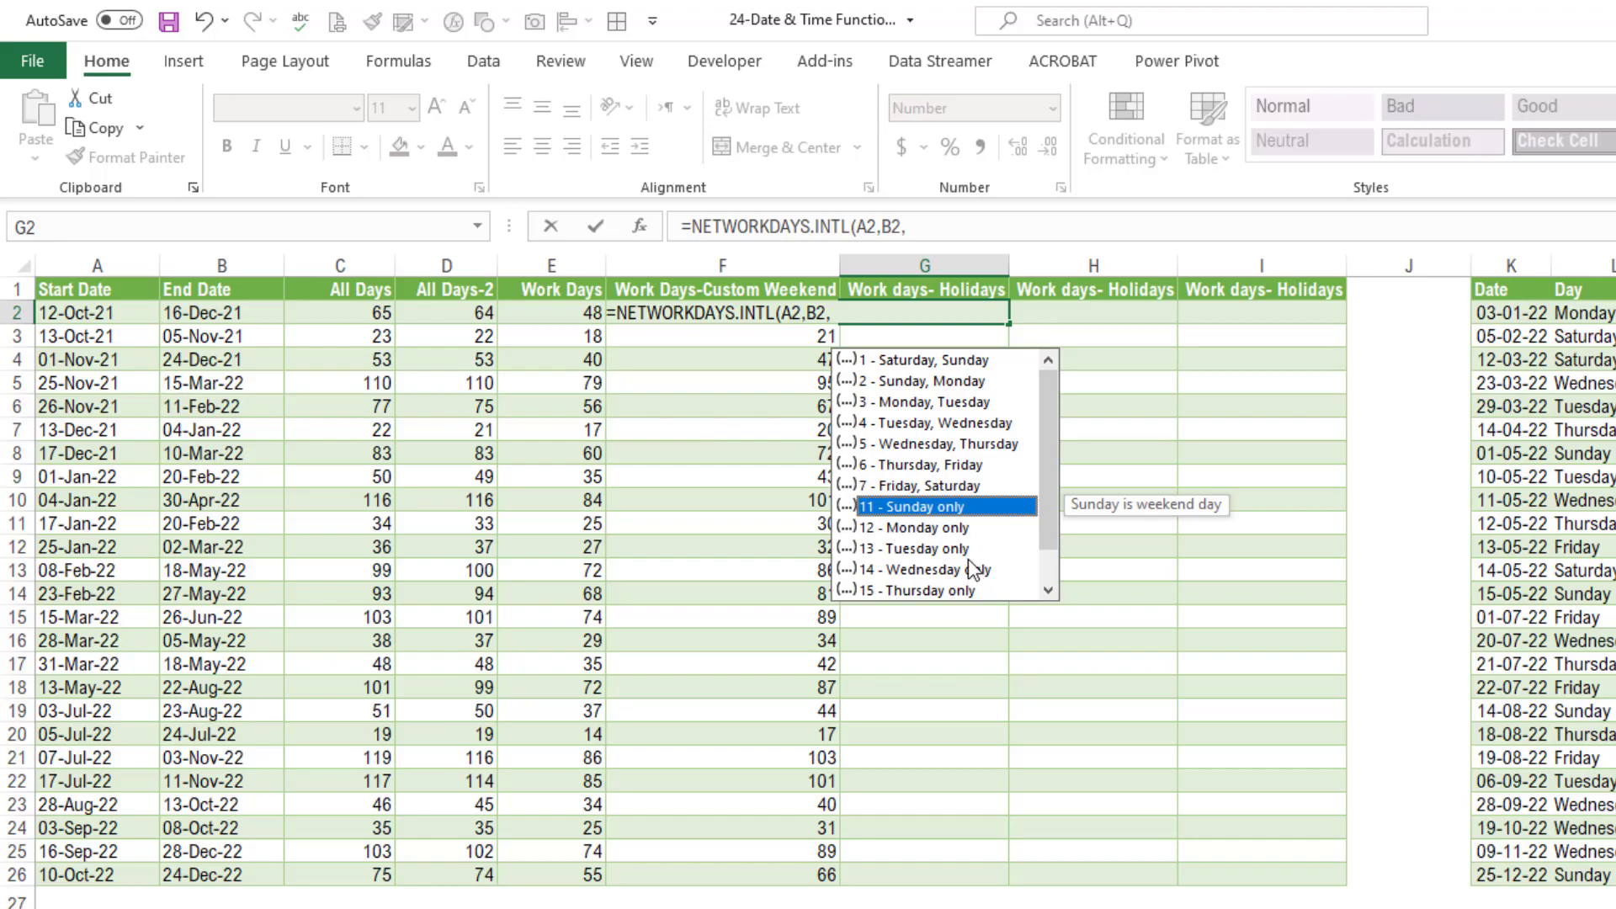
key(Tab)
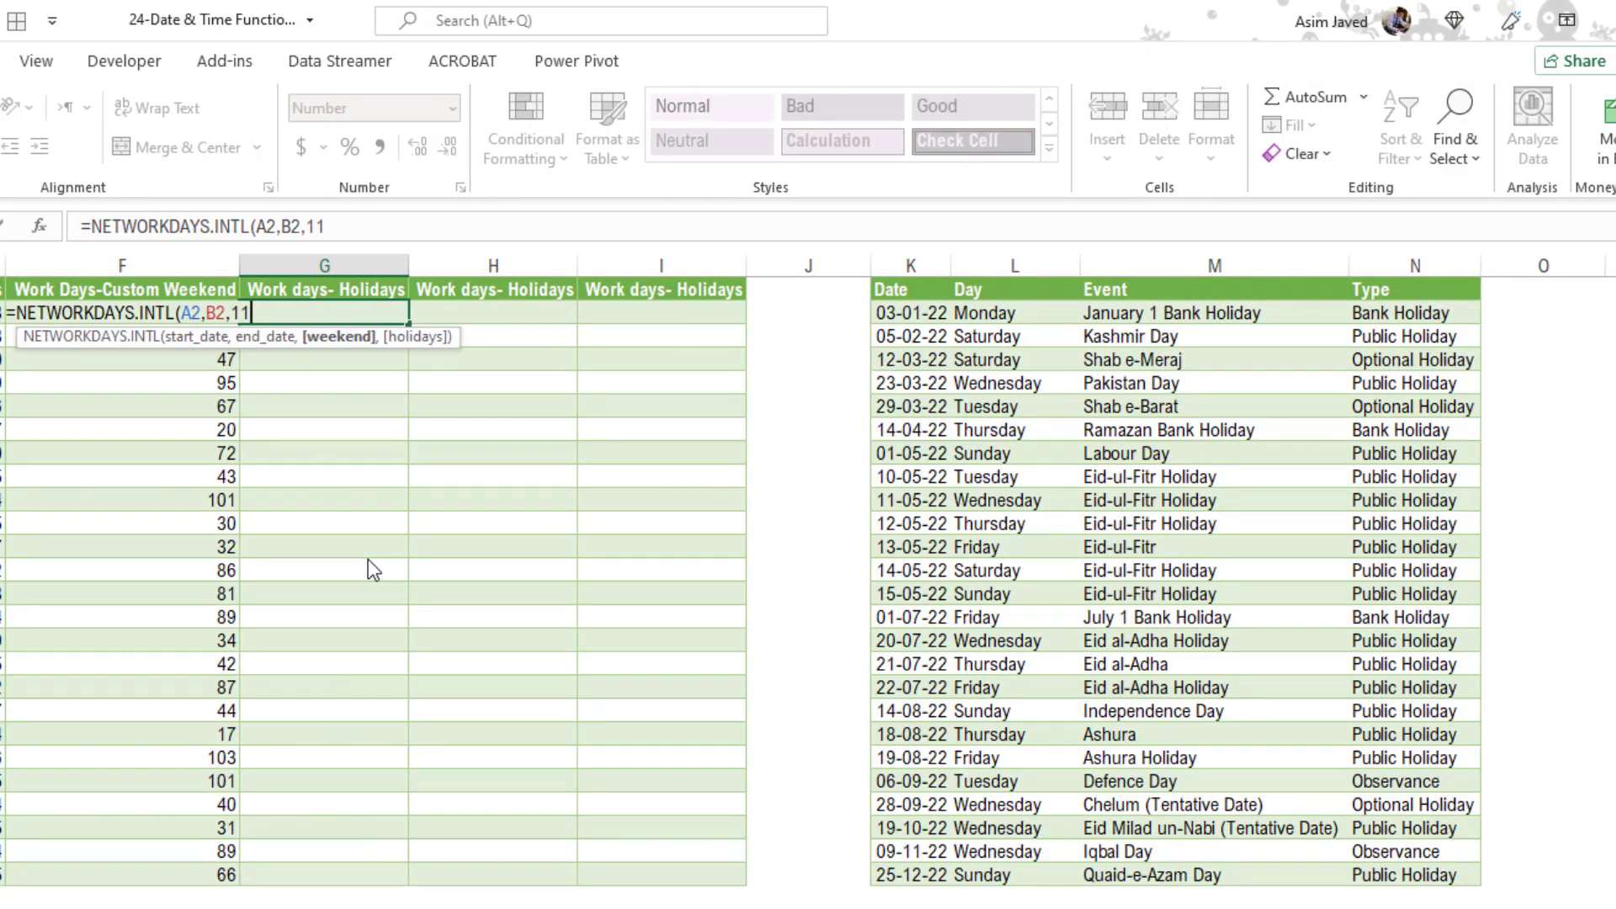
text(,)
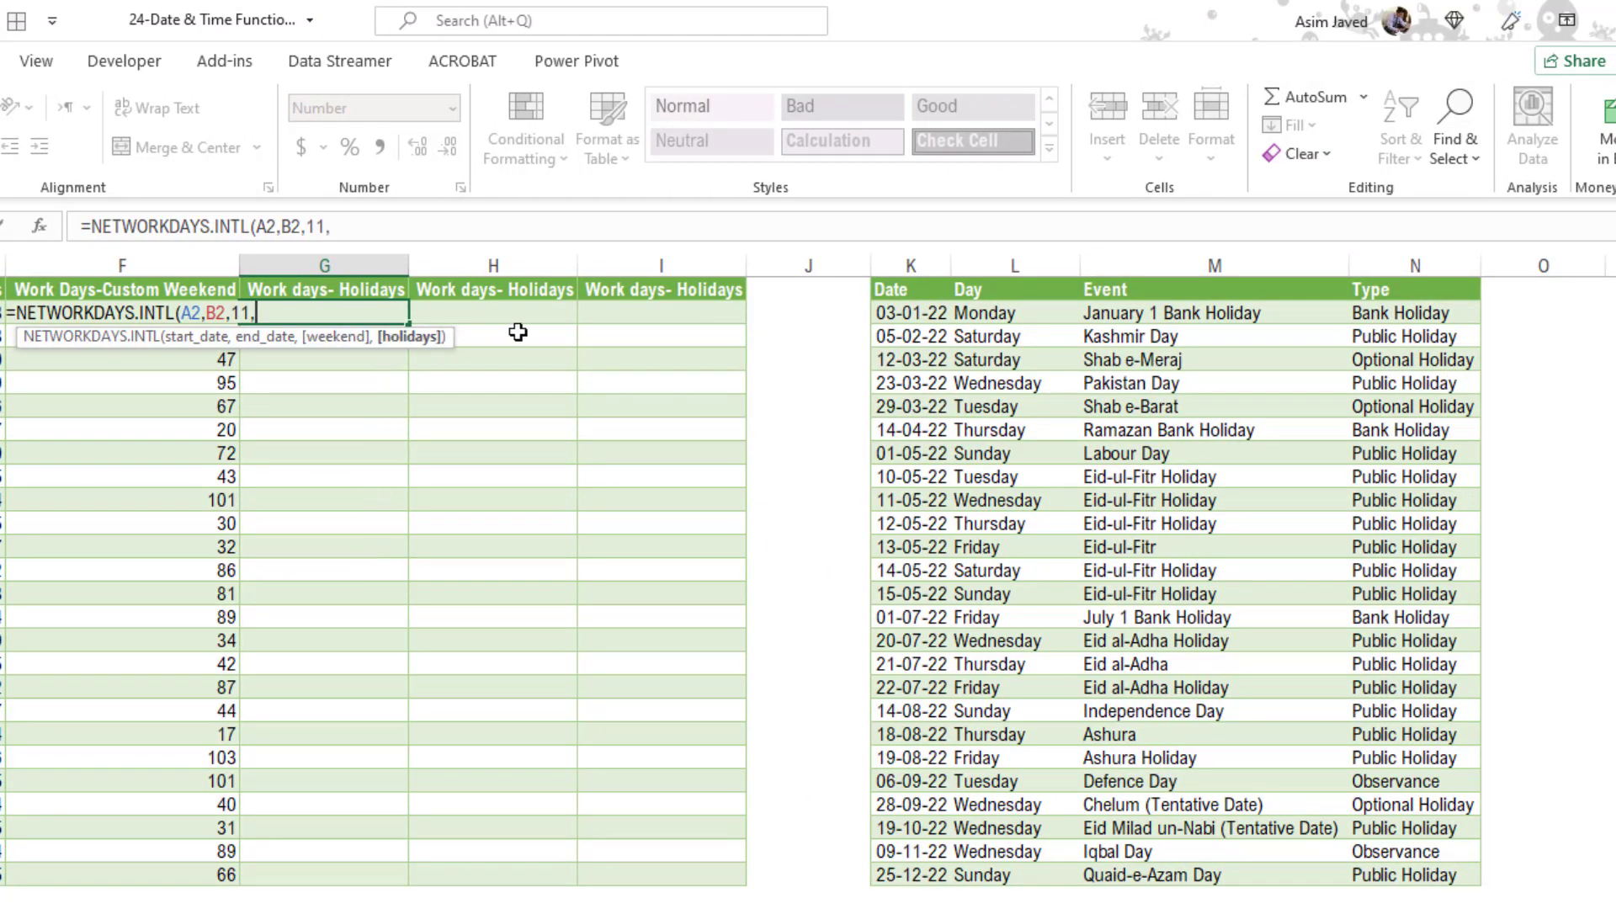
drag(917, 313, 951, 876)
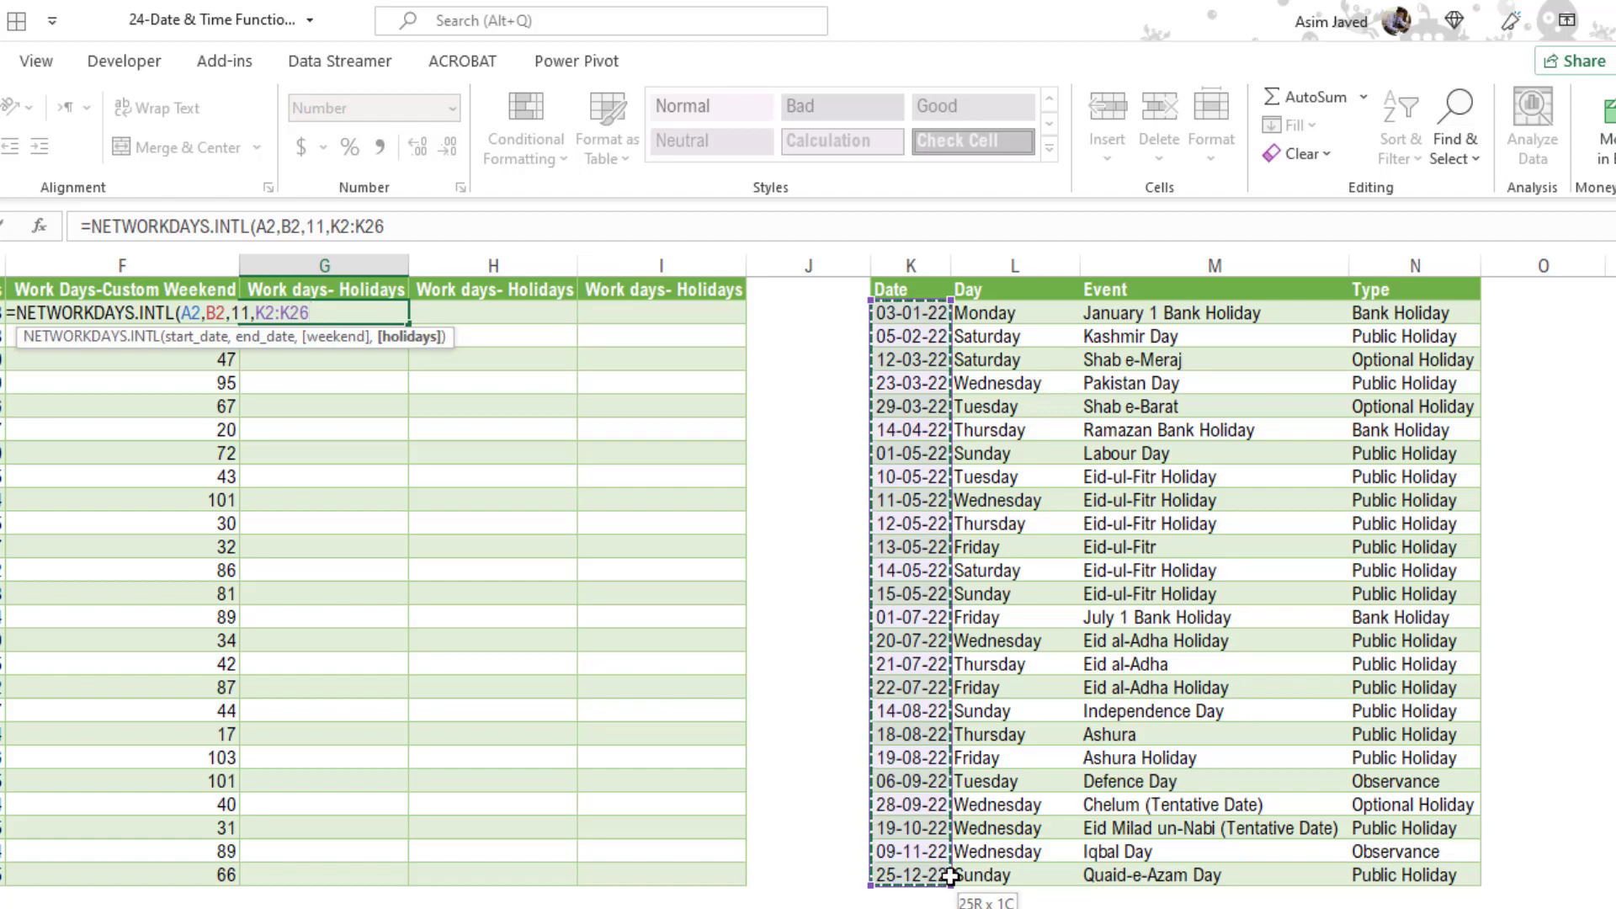
key(F4)
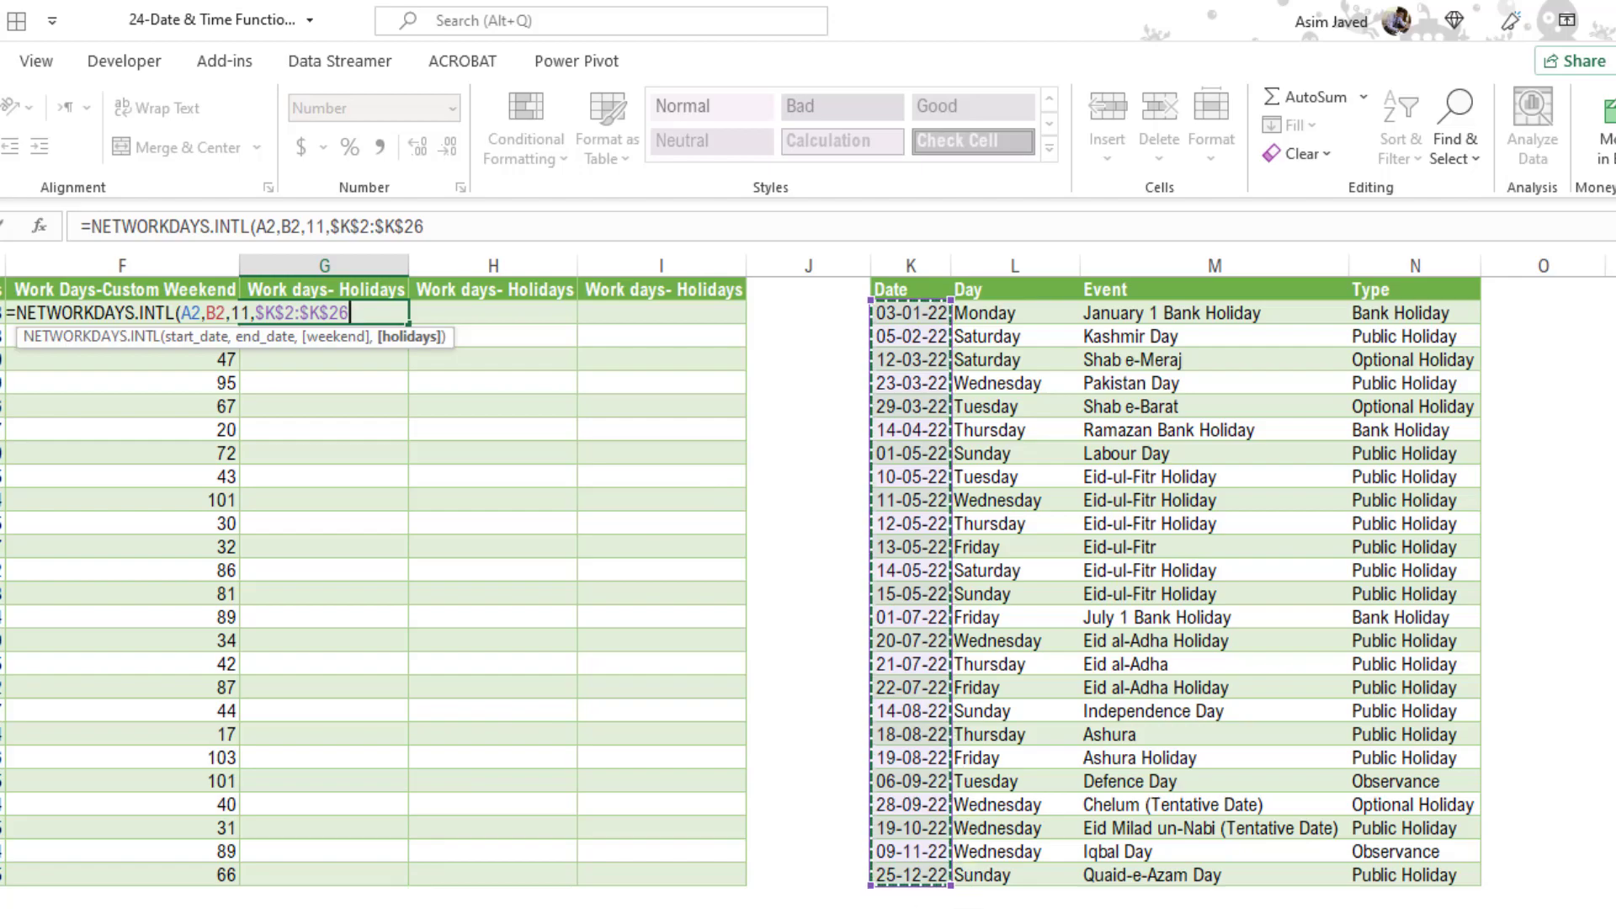
key(ctrl+Return)
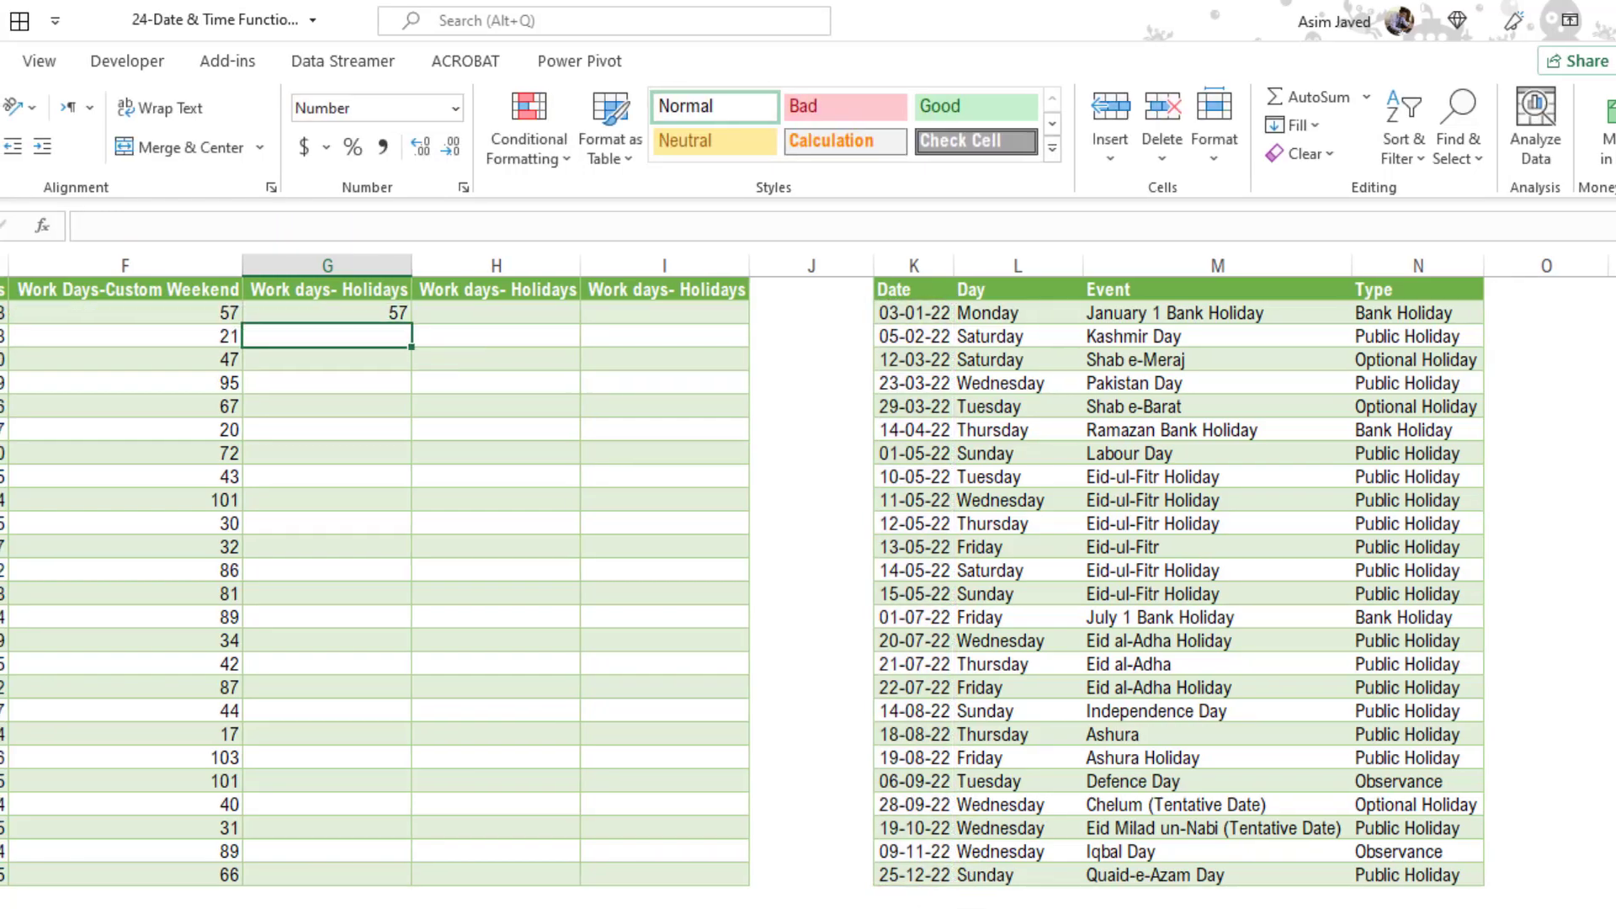
Fill the holiday-aware NETWORKDAYS.INTL formula from G2 through G2:G26.
key(shift+Down)
key(shift+Down)
key(shift+Down)
key(shift+Down)
key(shift+Down)
key(shift+Down)
key(shift+Down)
key(shift+Down)
key(shift+Down)
key(shift+Down)
key(shift+Down)
key(shift+Down)
key(shift+Down)
key(shift+Down)
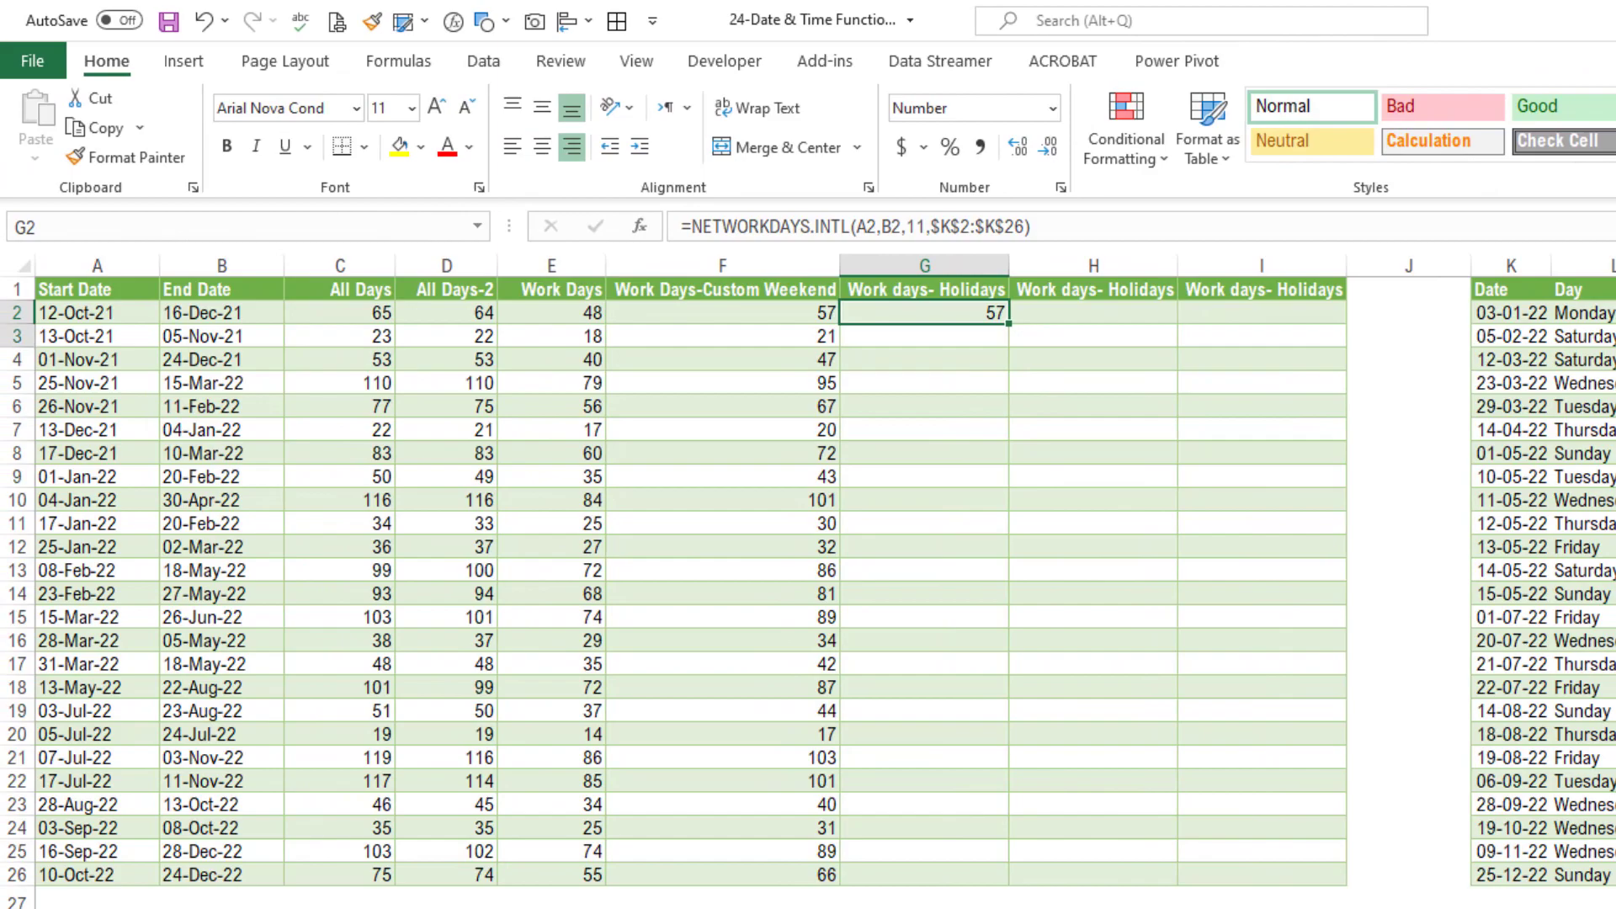
key(shift+Down)
key(shift+Down)
key(shift+Down)
key(shift+Down)
key(shift+Down)
key(shift+Down)
key(shift+Down)
key(shift+Down)
key(shift+Down)
key(shift+Down)
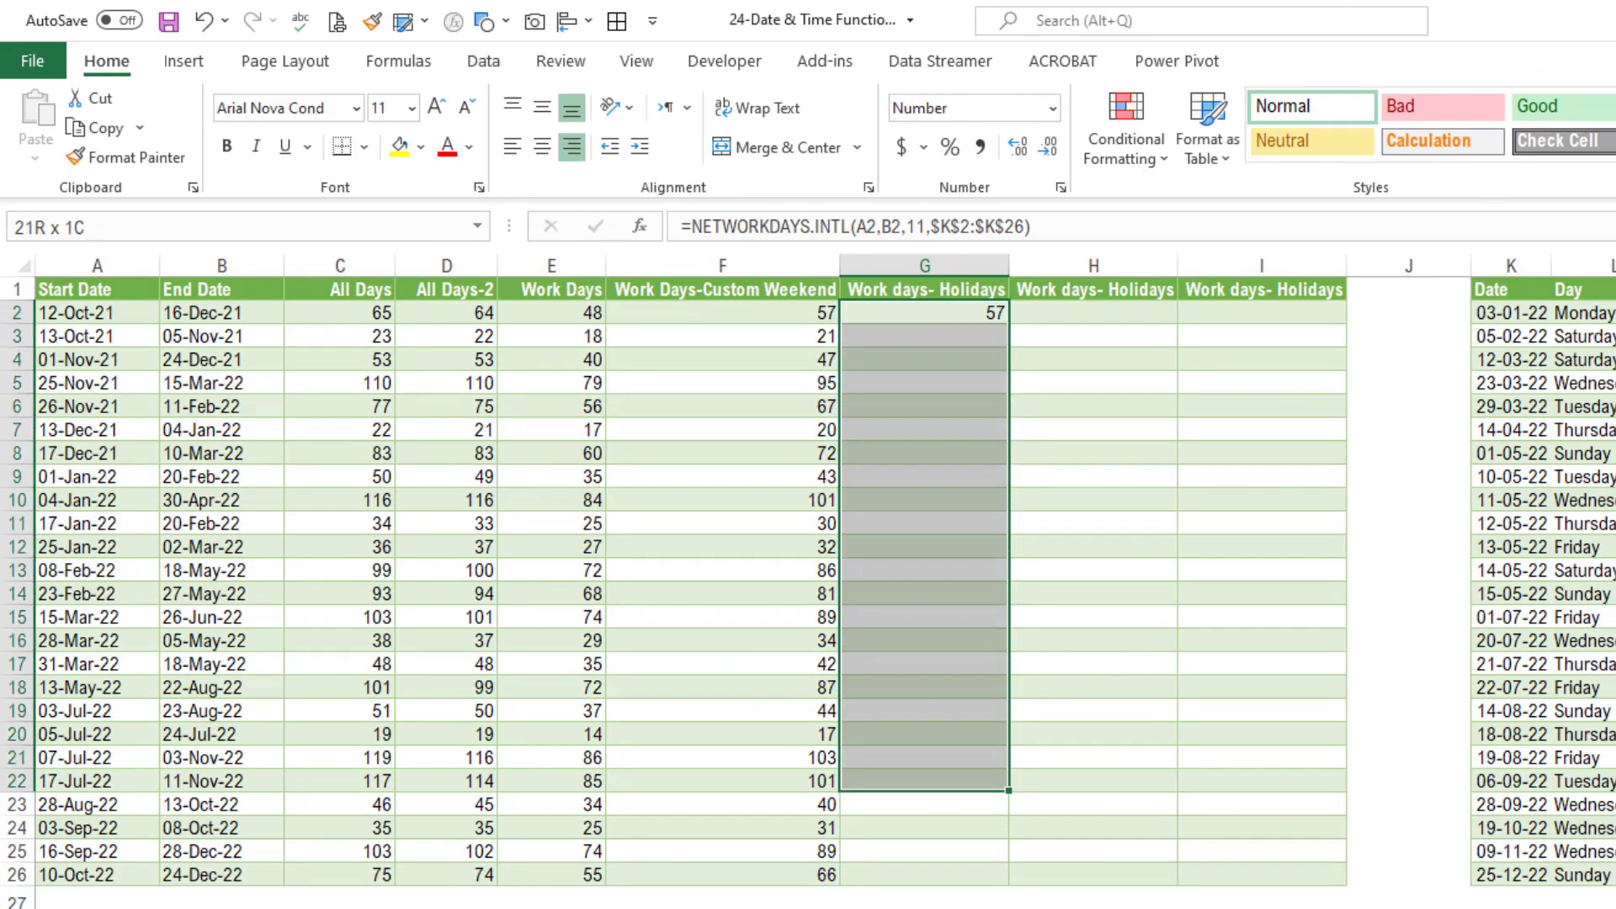
key(F2)
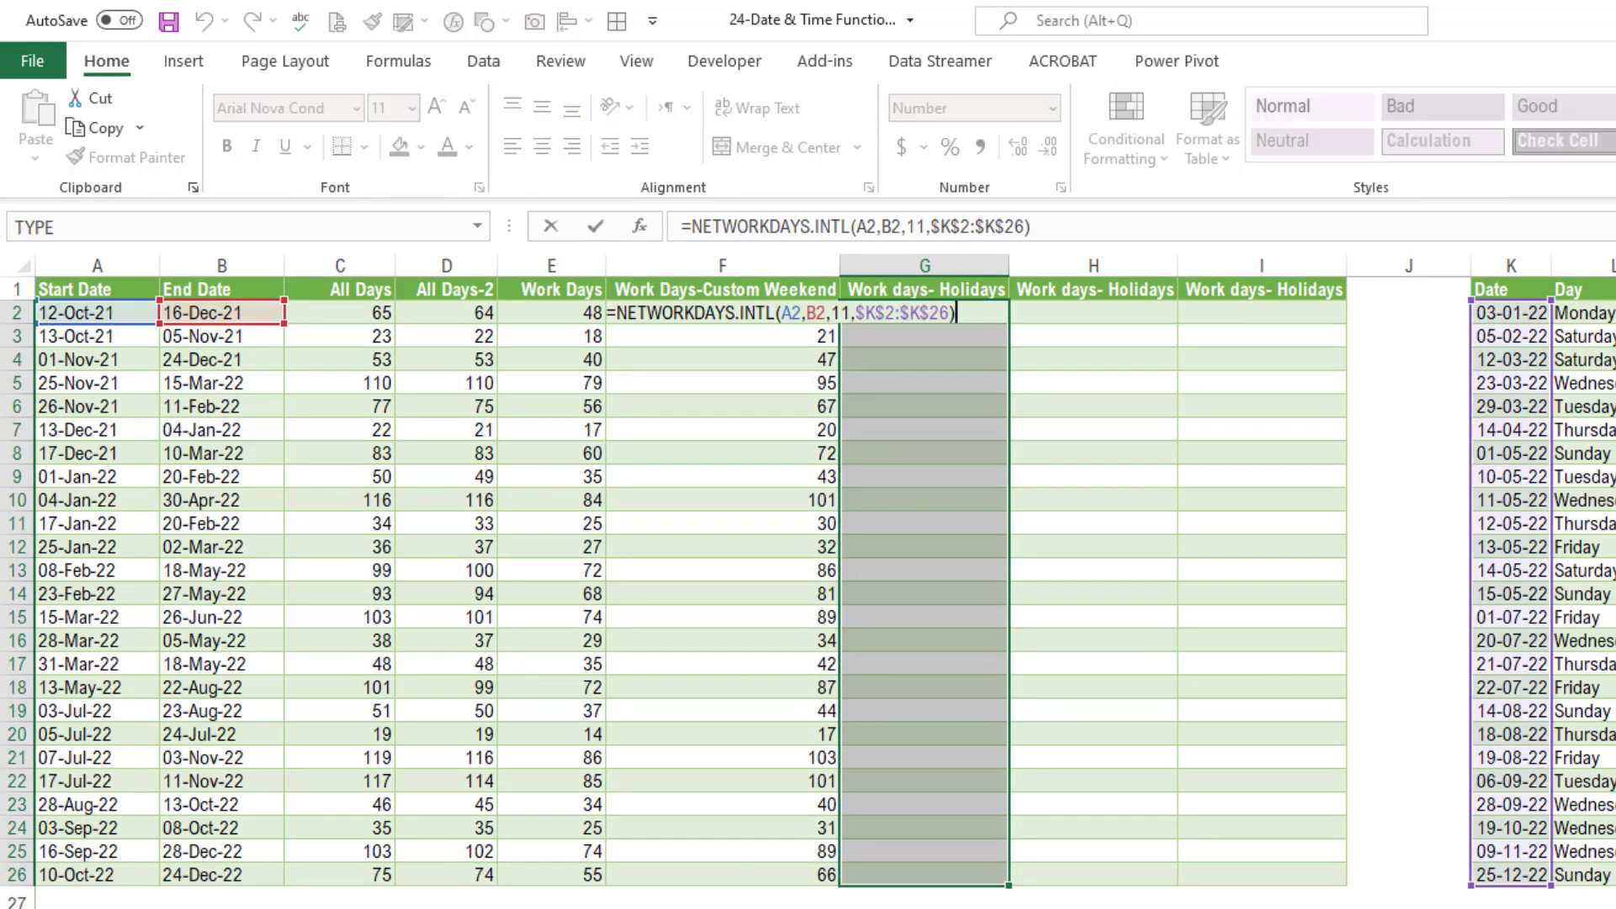
key(ctrl+Return)
Examine the first few Work days- Holidays results and their formulas in G2:G6.
key(Down)
key(Up)
key(Up)
key(Down)
key(Down)
key(Down)
key(Down)
key(Up)
key(Up)
key(Down)
key(Down)
key(Down)
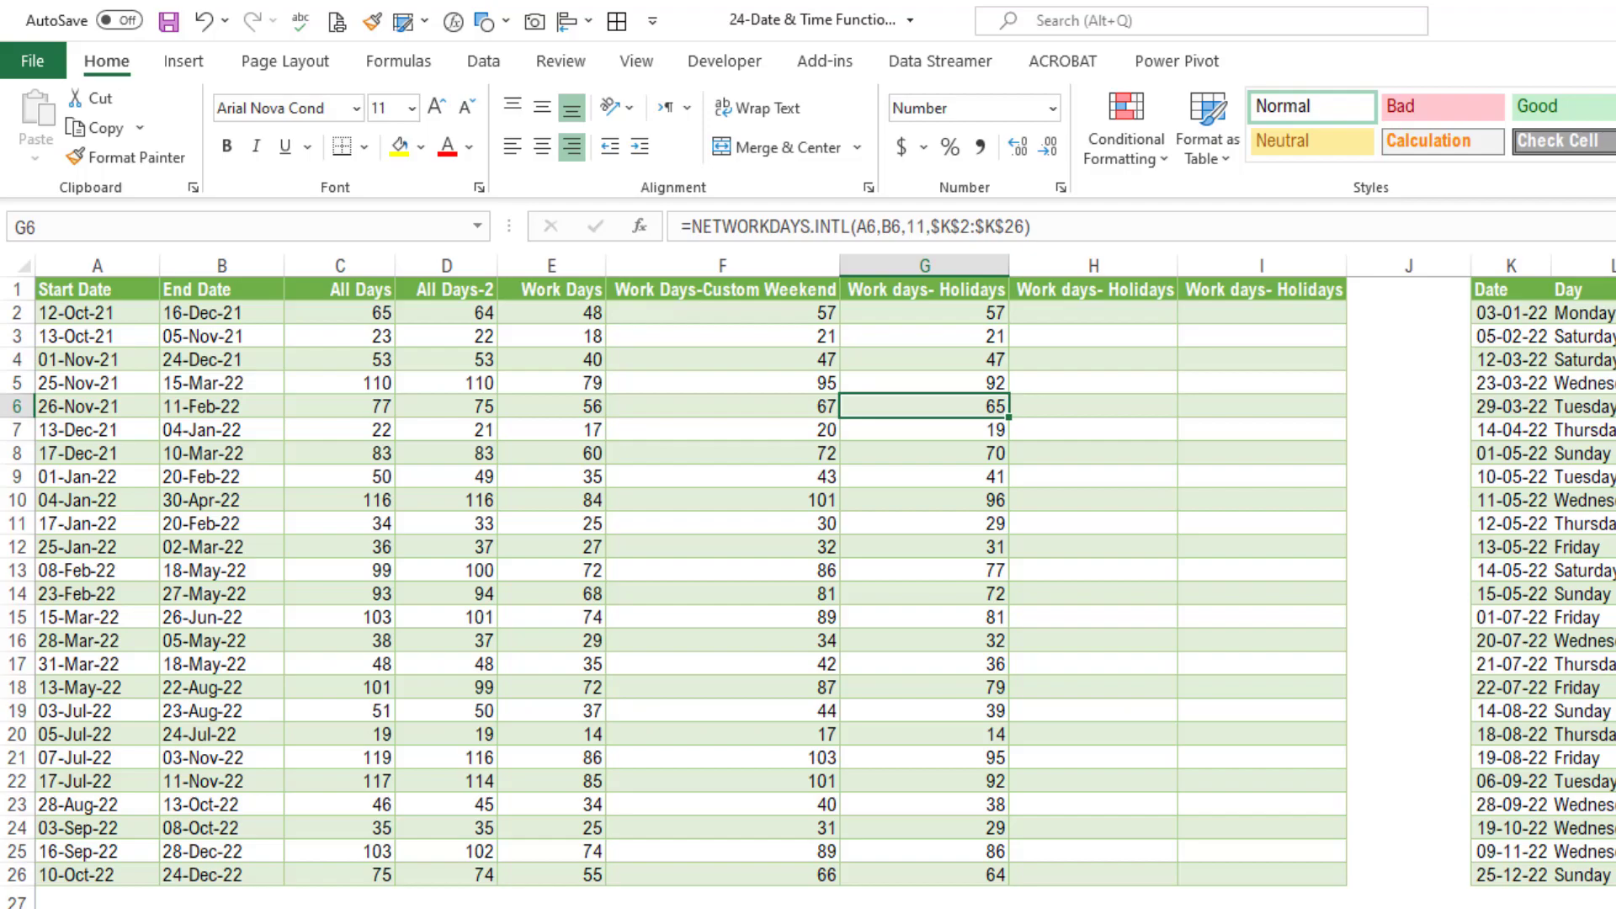
key(Up)
key(Up)
key(Up)
key(Up)
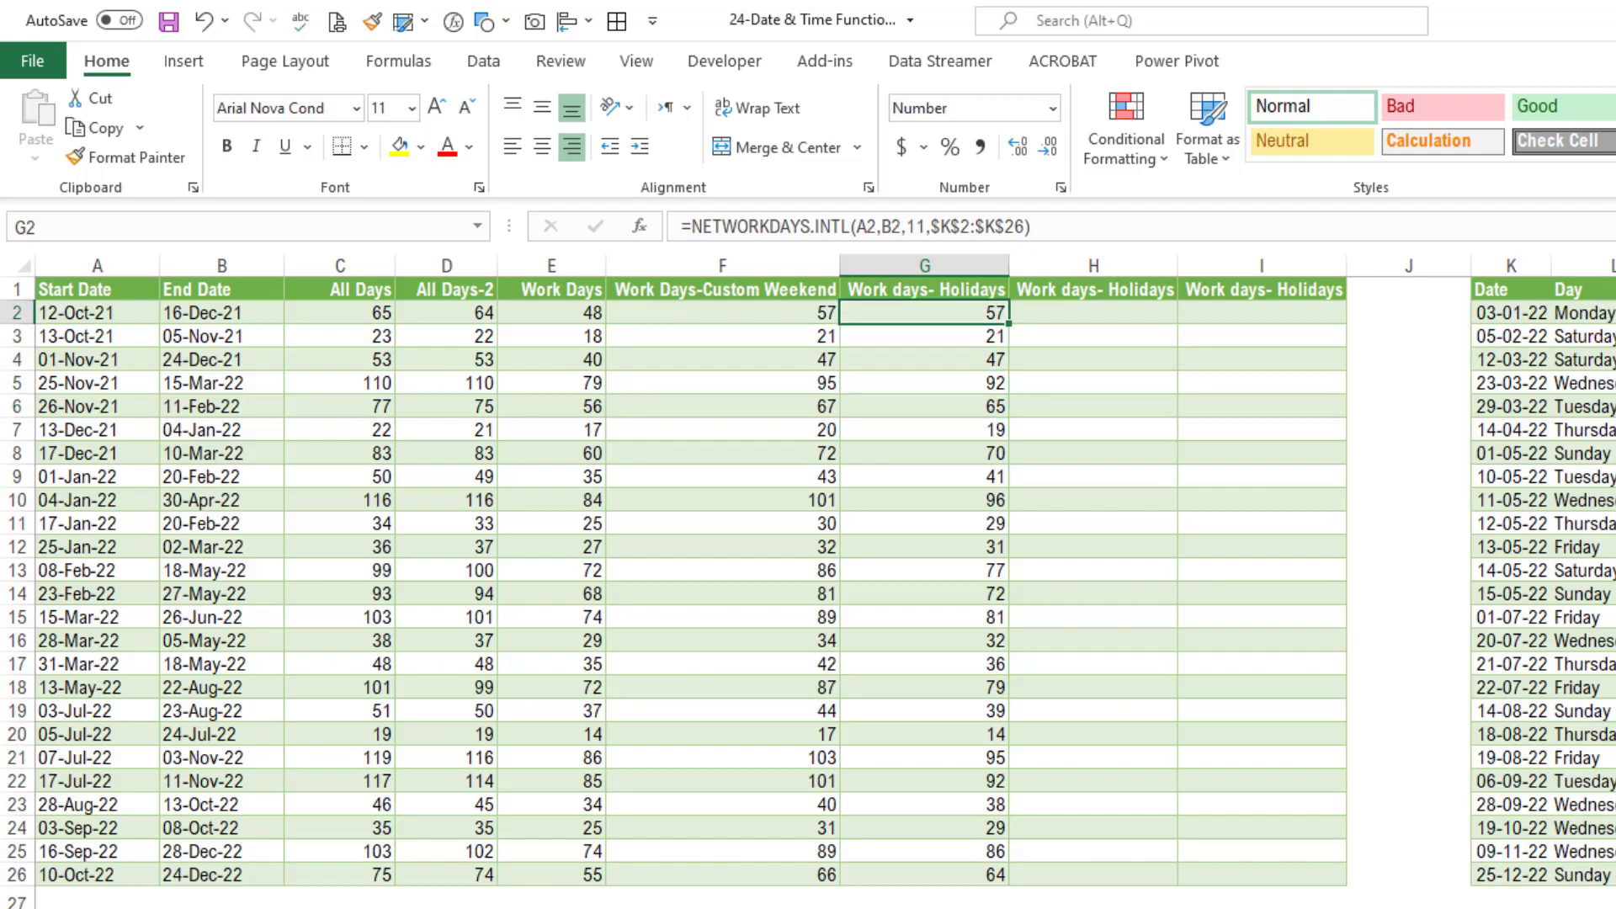
Check the Work days- Holidays result in G5 against the other values in row 5, back to its start date.
key(Down)
key(Down)
key(Down)
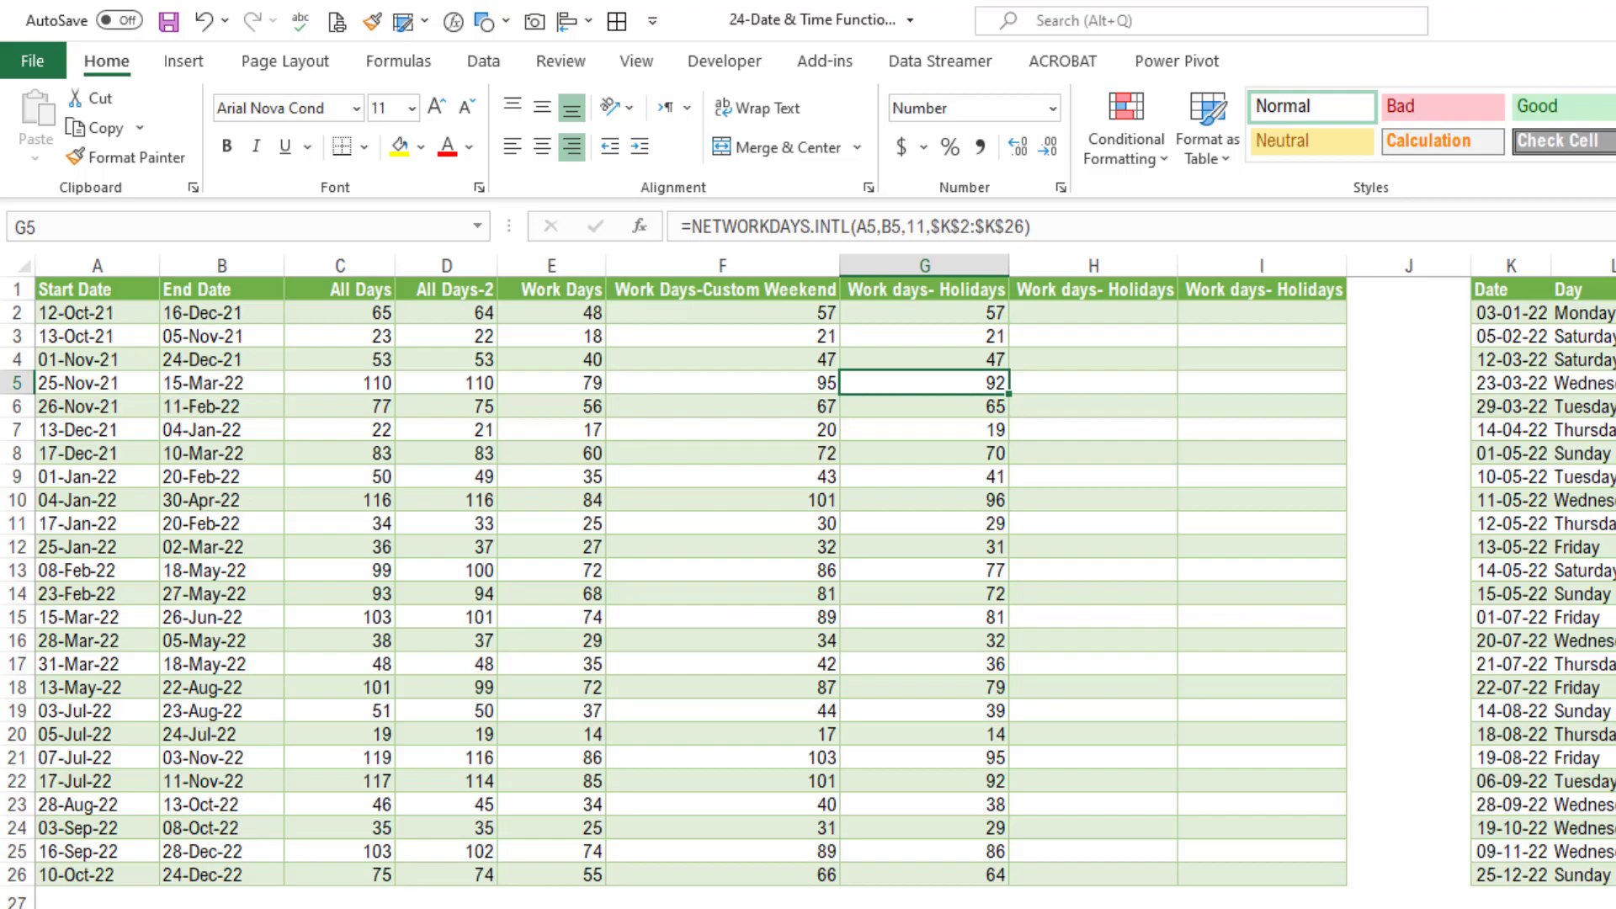
key(Left)
key(Left)
key(Left)
key(Left)
key(Left)
key(Left)
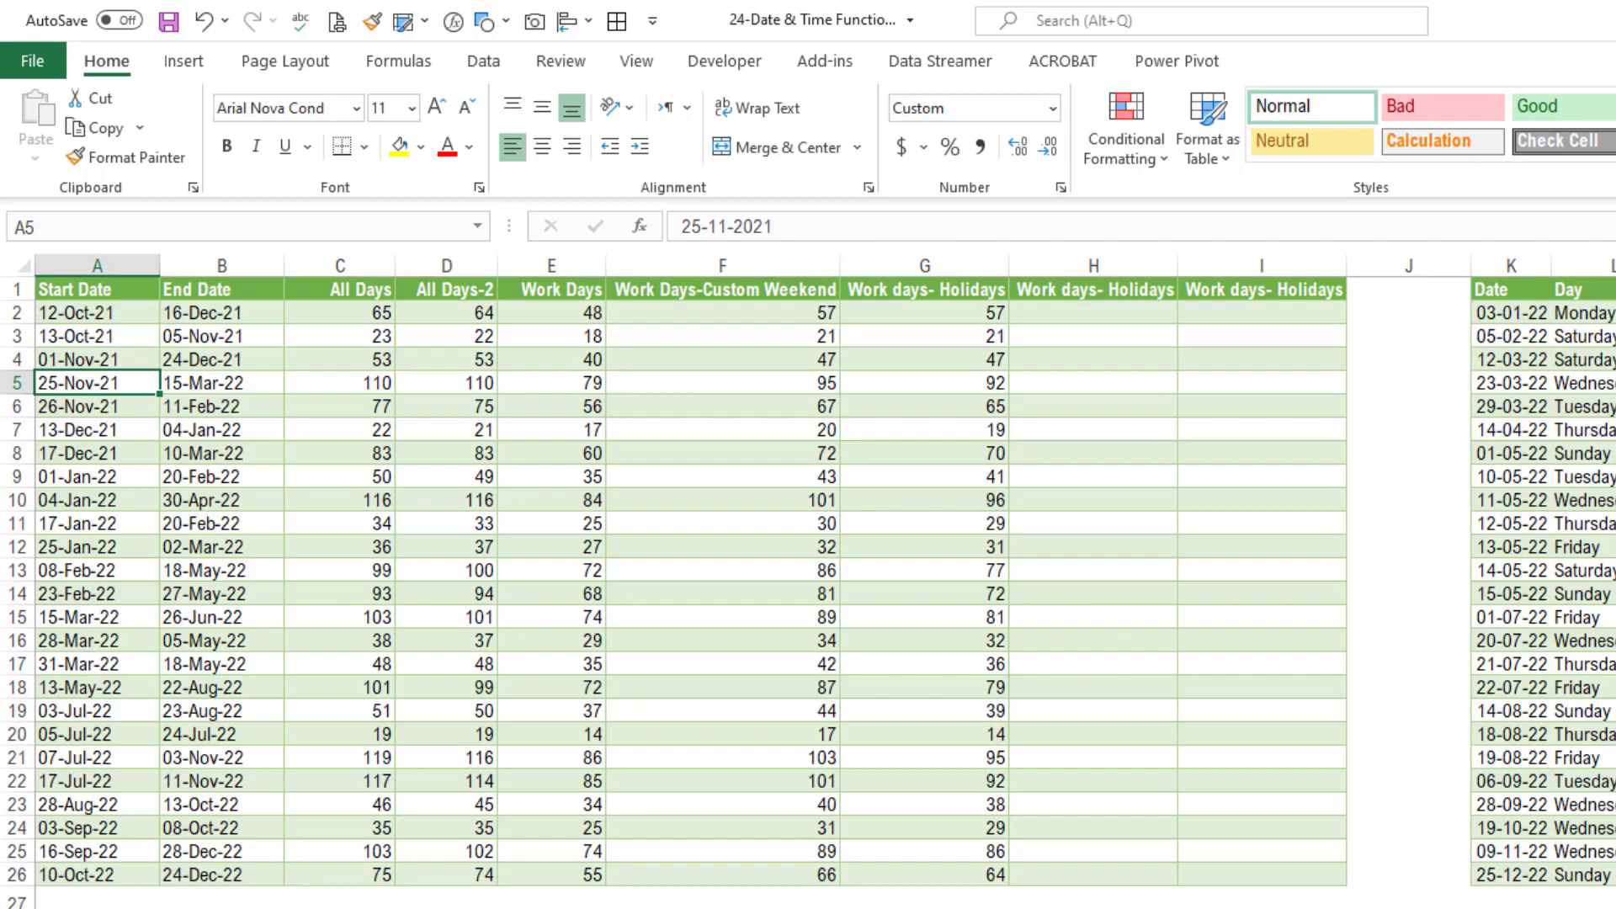
key(Right)
key(Right)
key(Right)
key(Right)
key(Right)
key(Right)
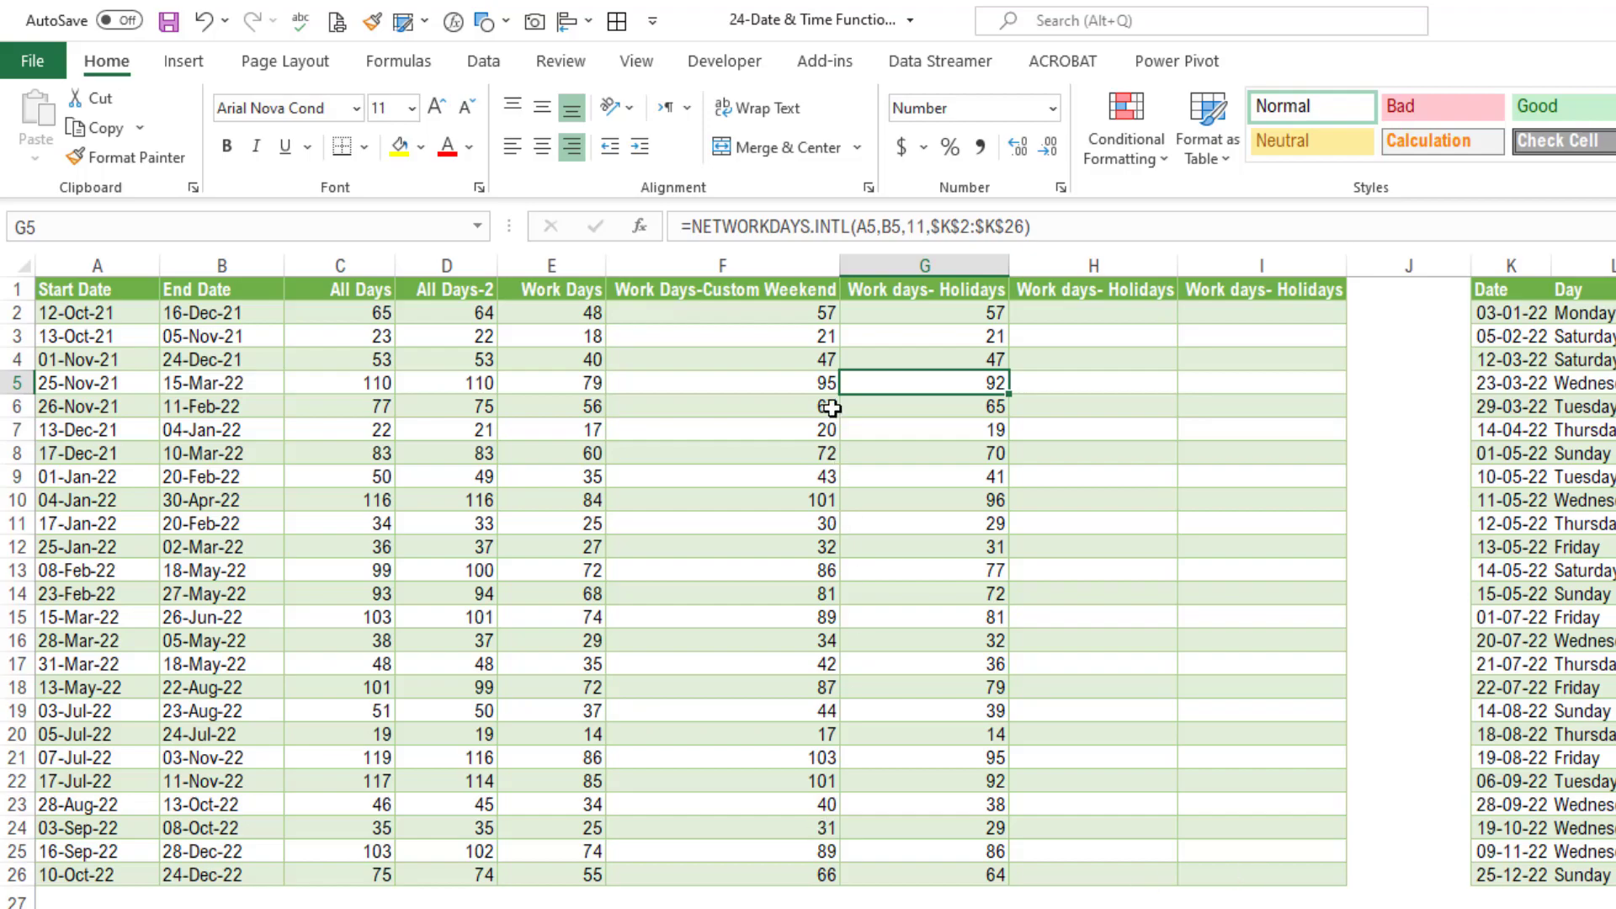
Compare the custom-weekend count in F5 with the holiday-adjusted count in G5, and look at G6.
drag(820, 388, 887, 390)
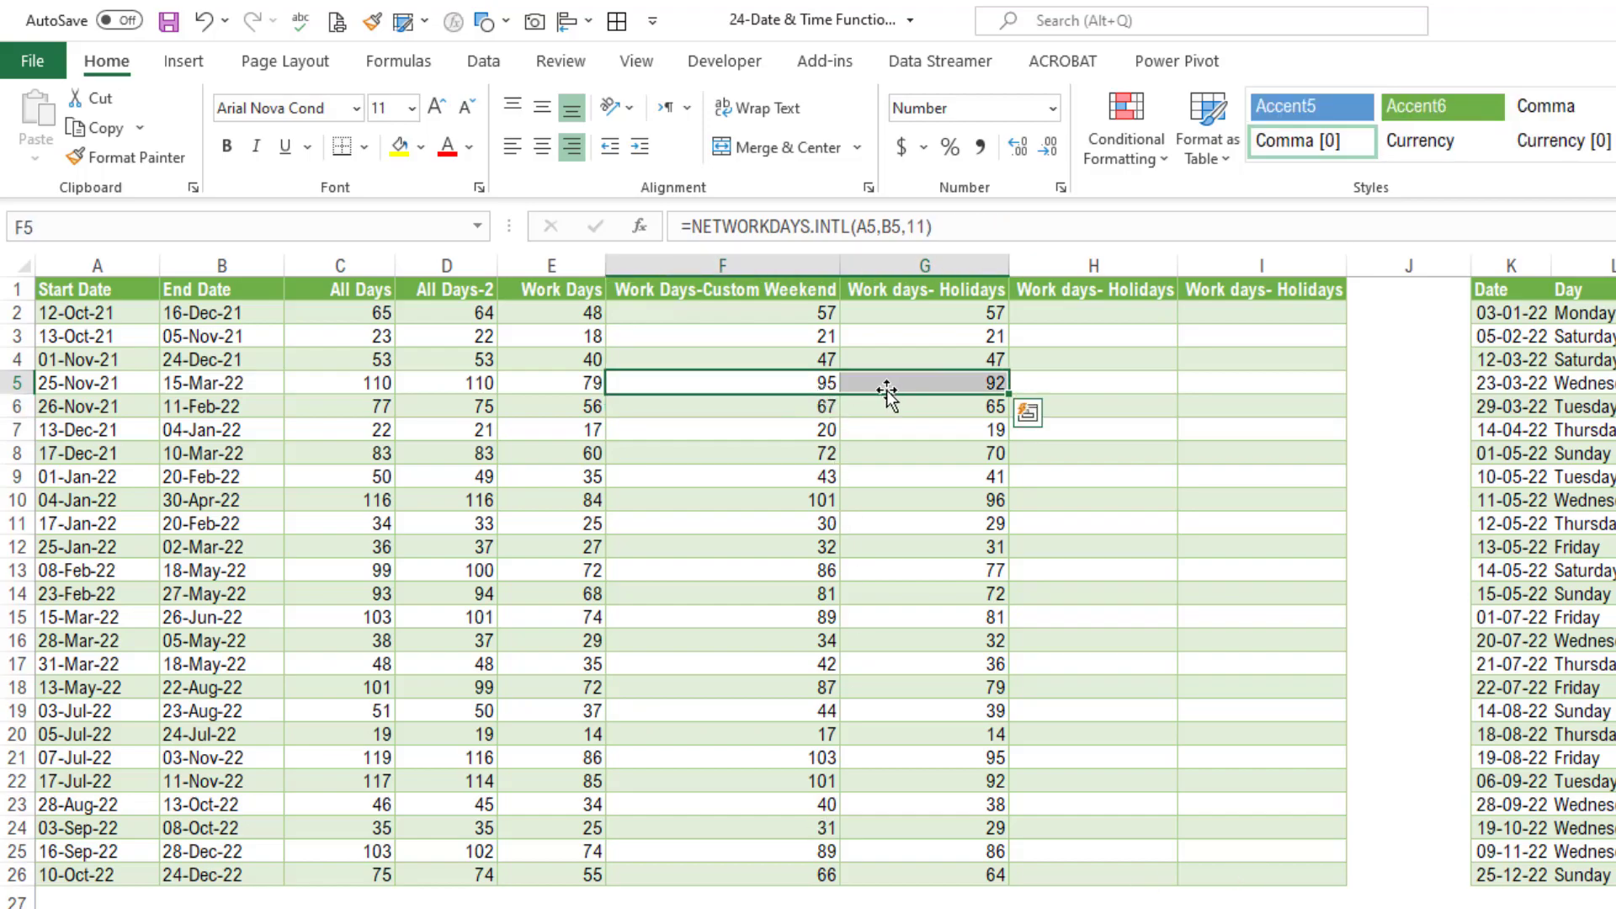
click(761, 383)
click(937, 382)
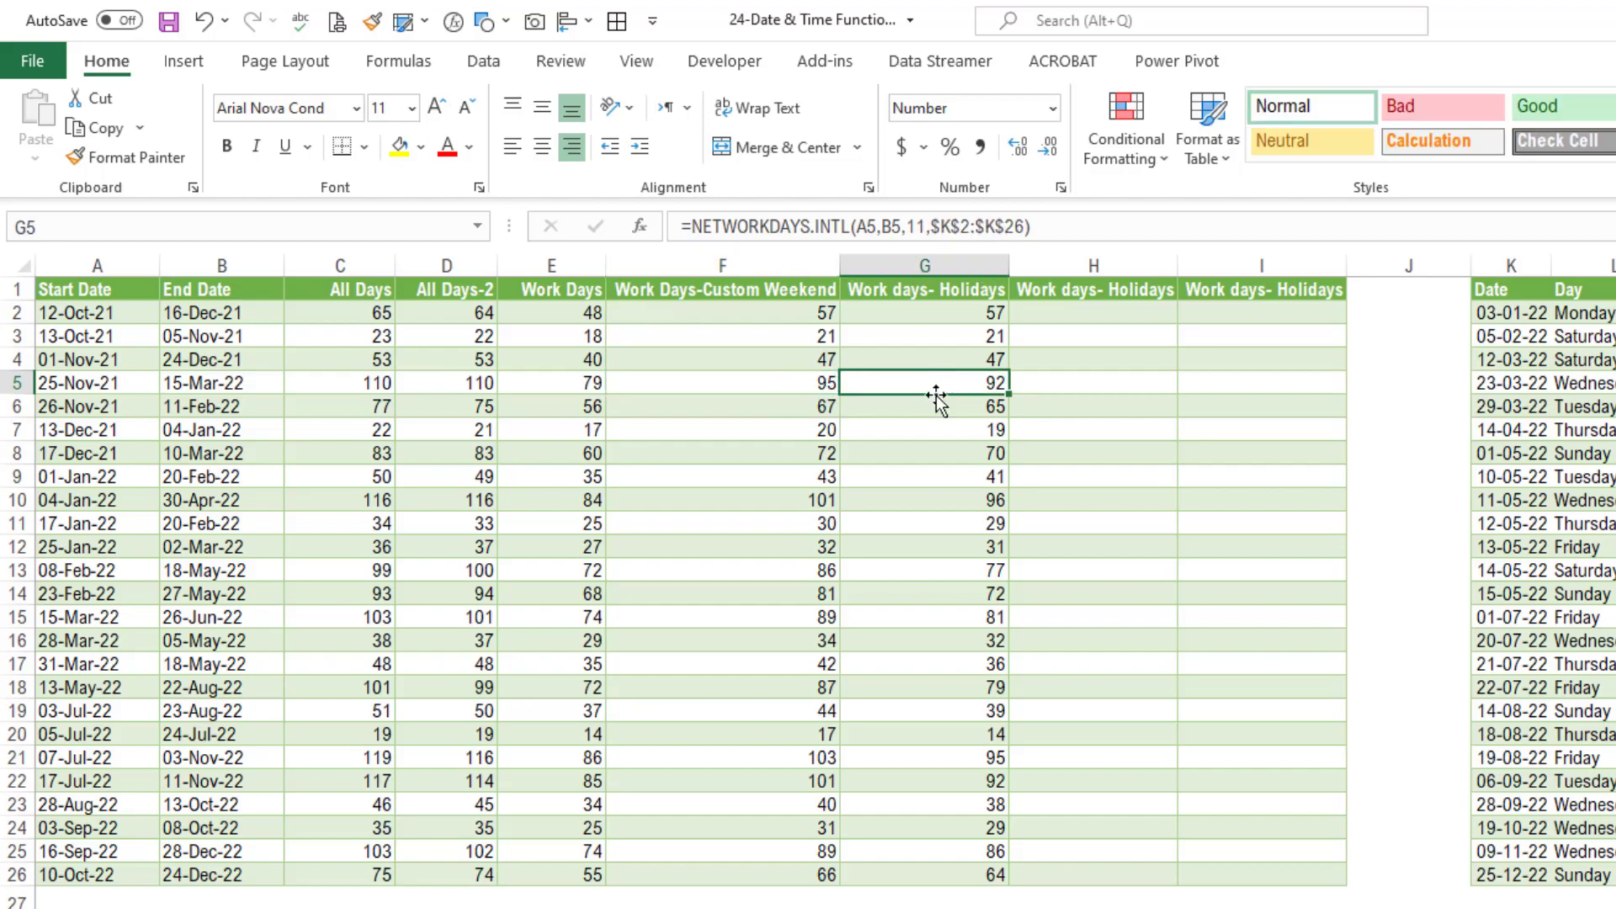
click(386, 404)
click(983, 414)
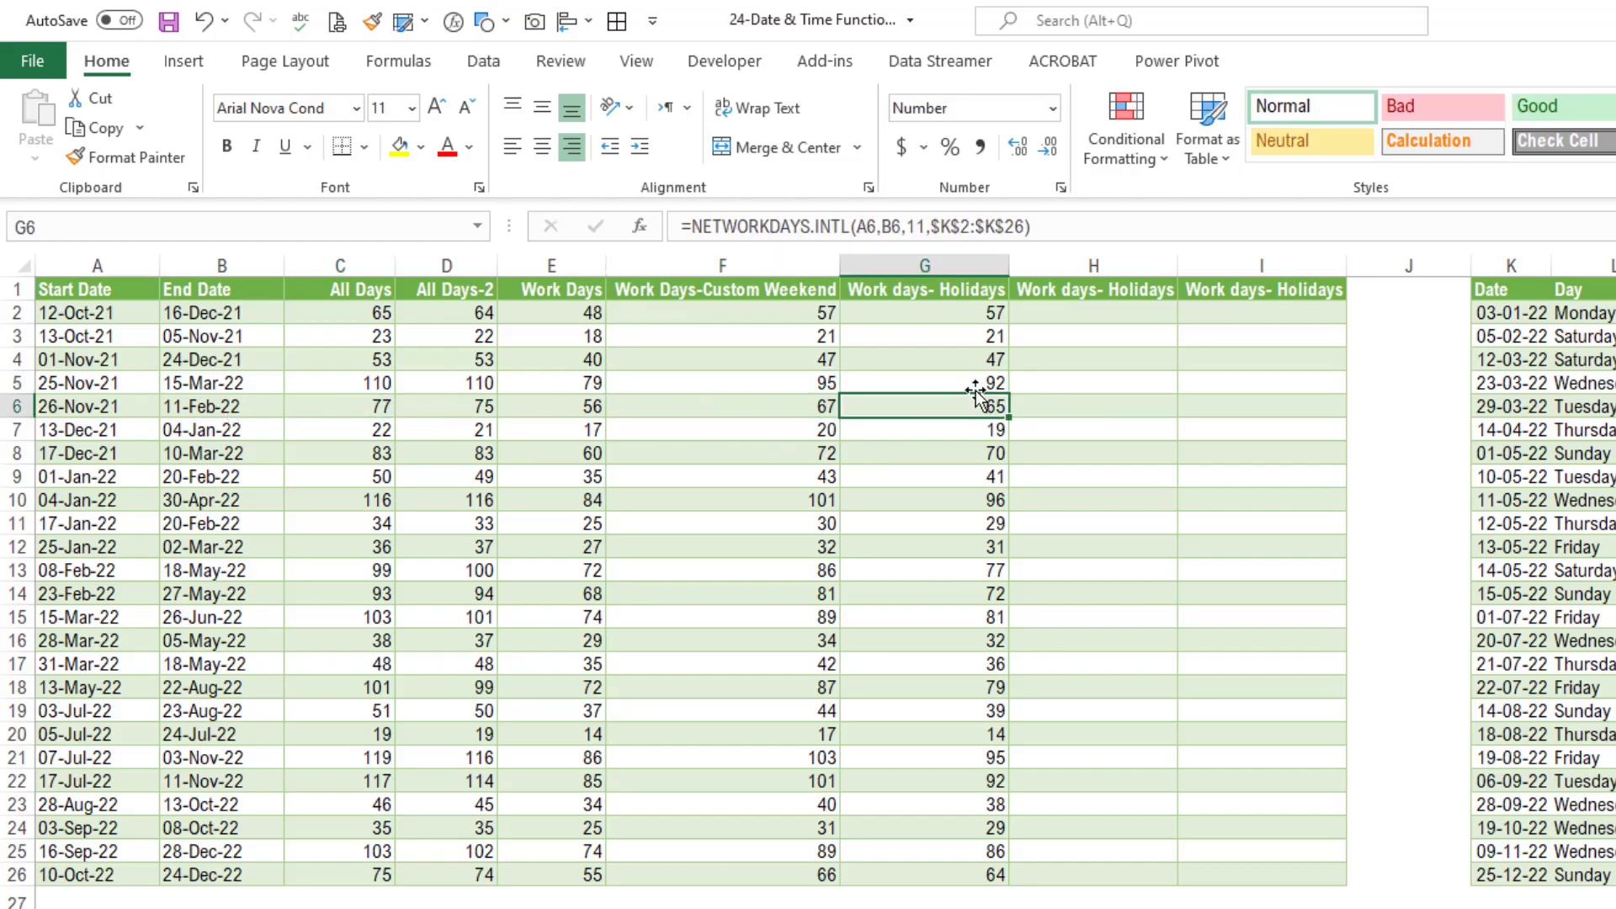
click(978, 384)
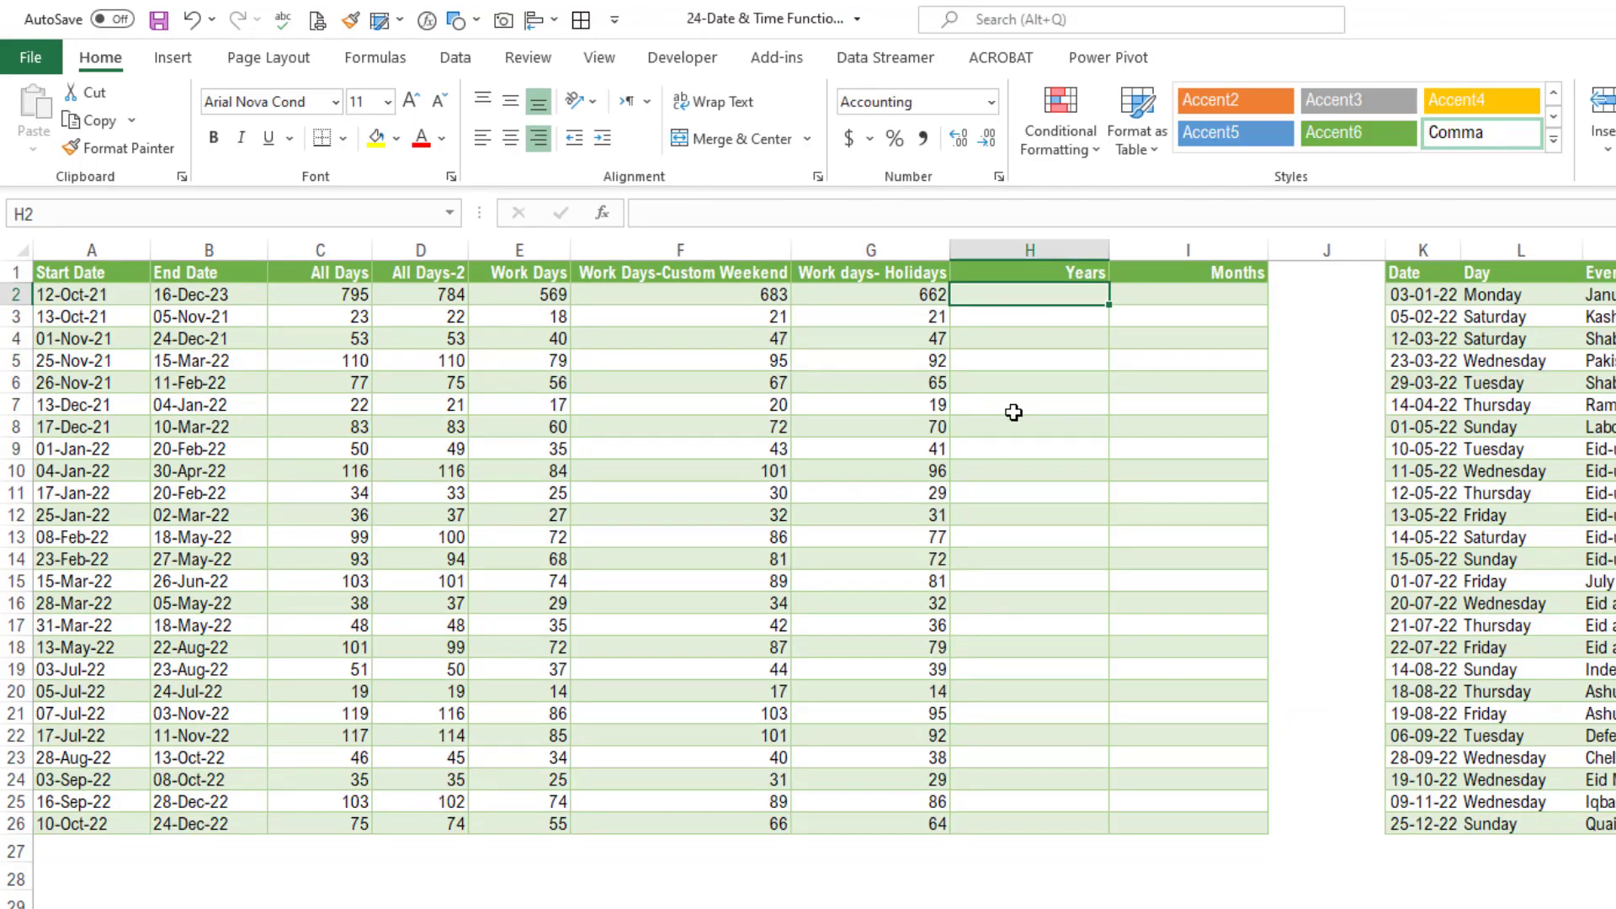
Review the empty Years and Months columns, the day counts in C2:G26, and the start and end dates in row 2.
click(1049, 321)
click(1049, 285)
click(1066, 272)
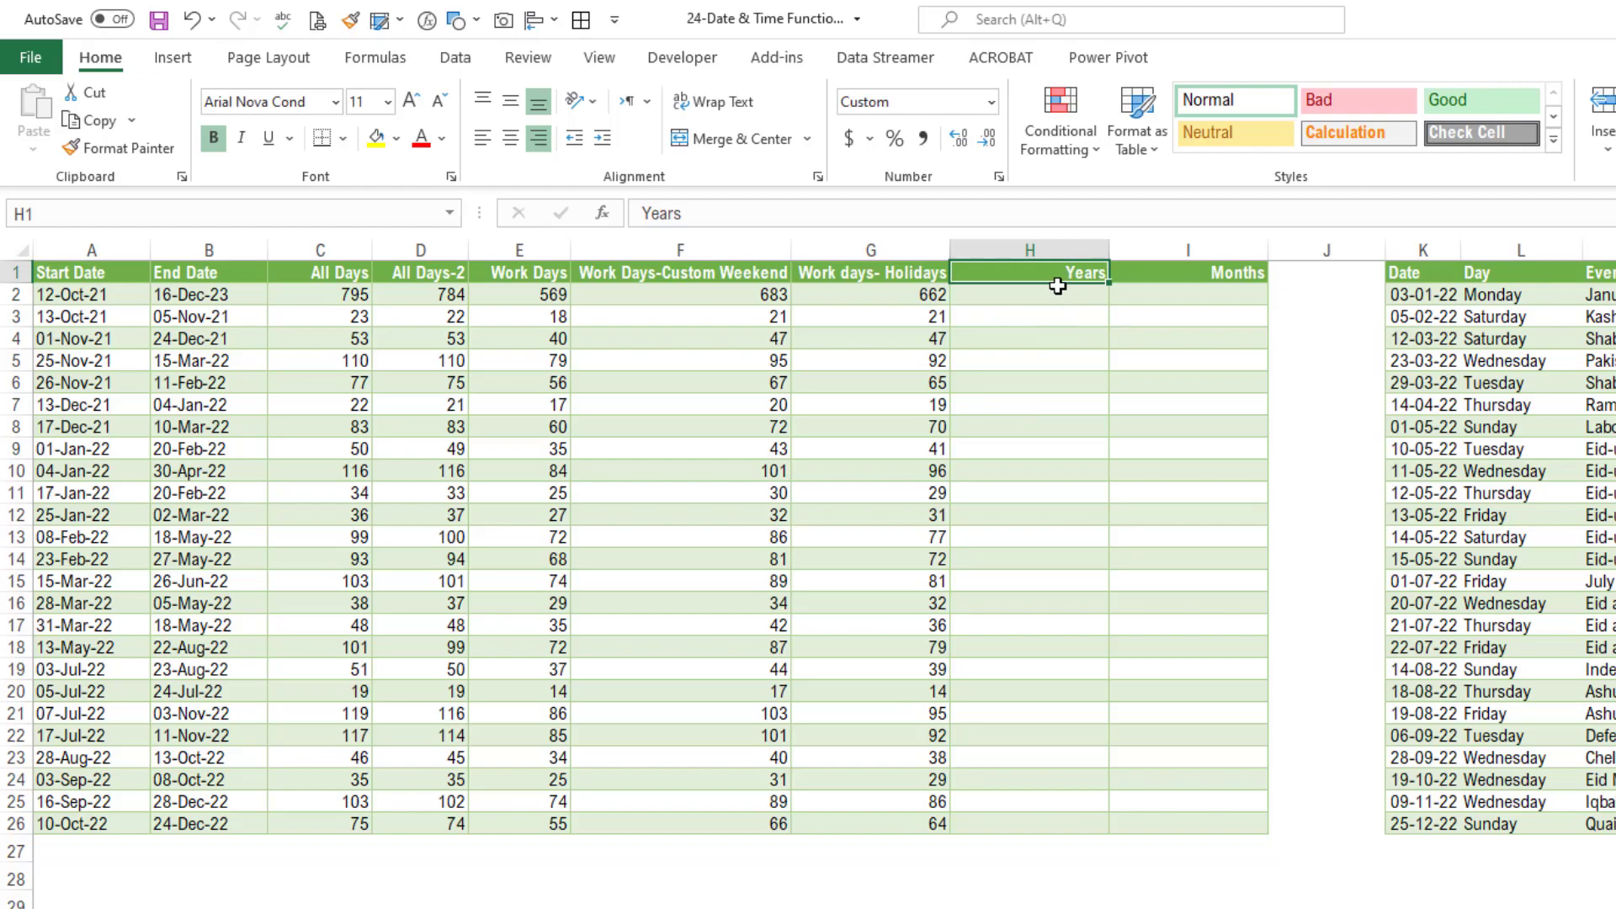
click(1192, 275)
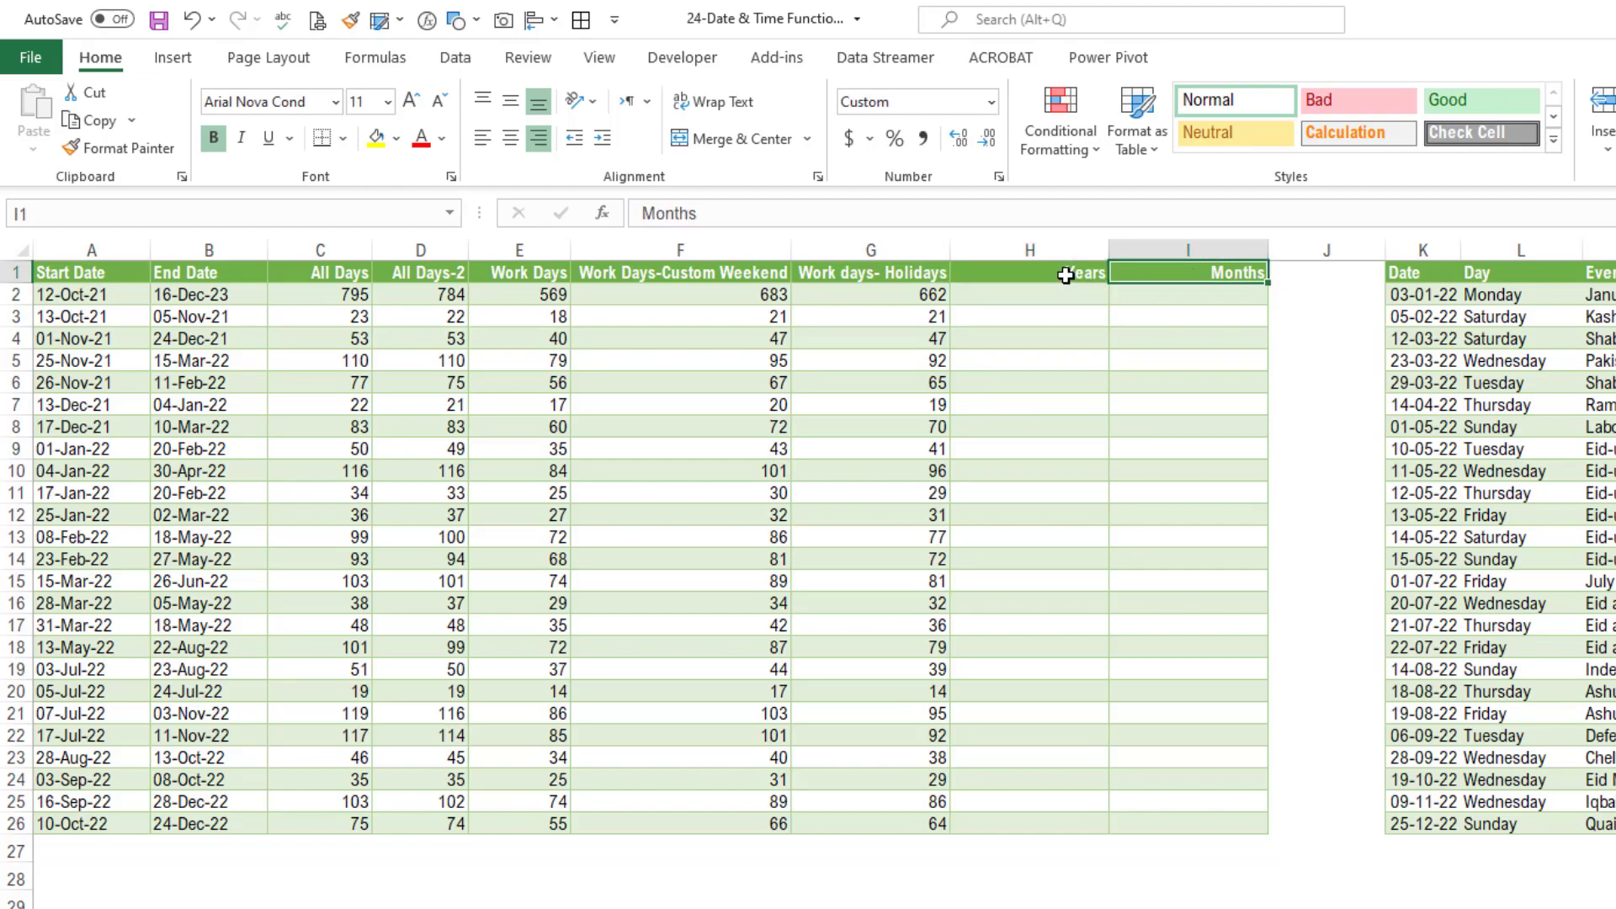
click(1071, 272)
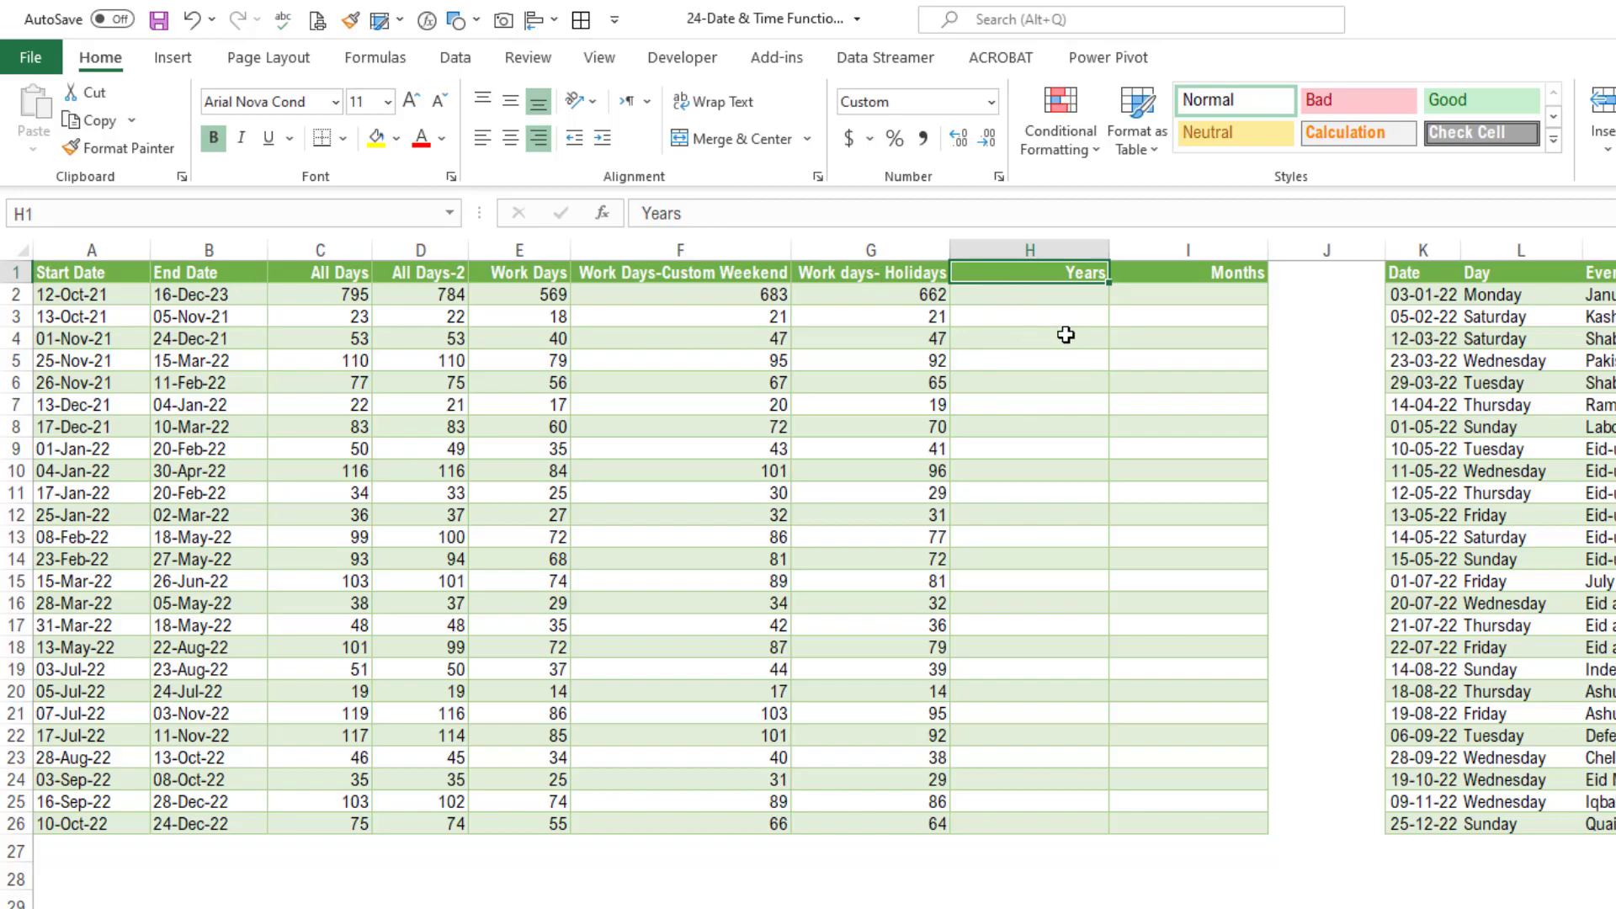
drag(1054, 298, 1046, 407)
drag(318, 292, 884, 818)
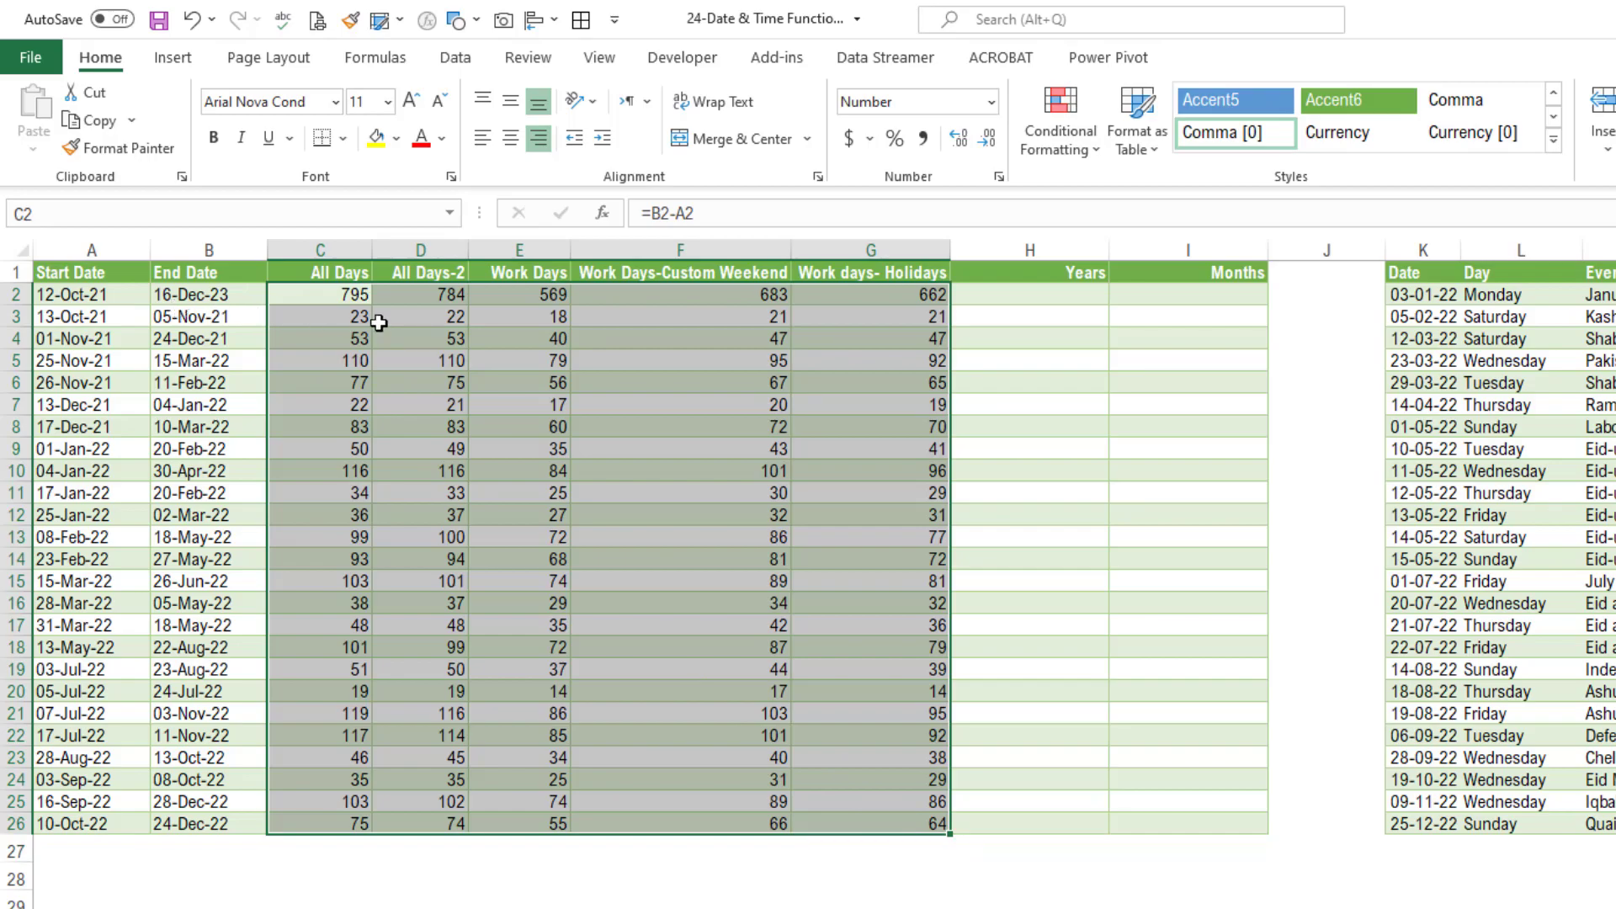
click(1041, 301)
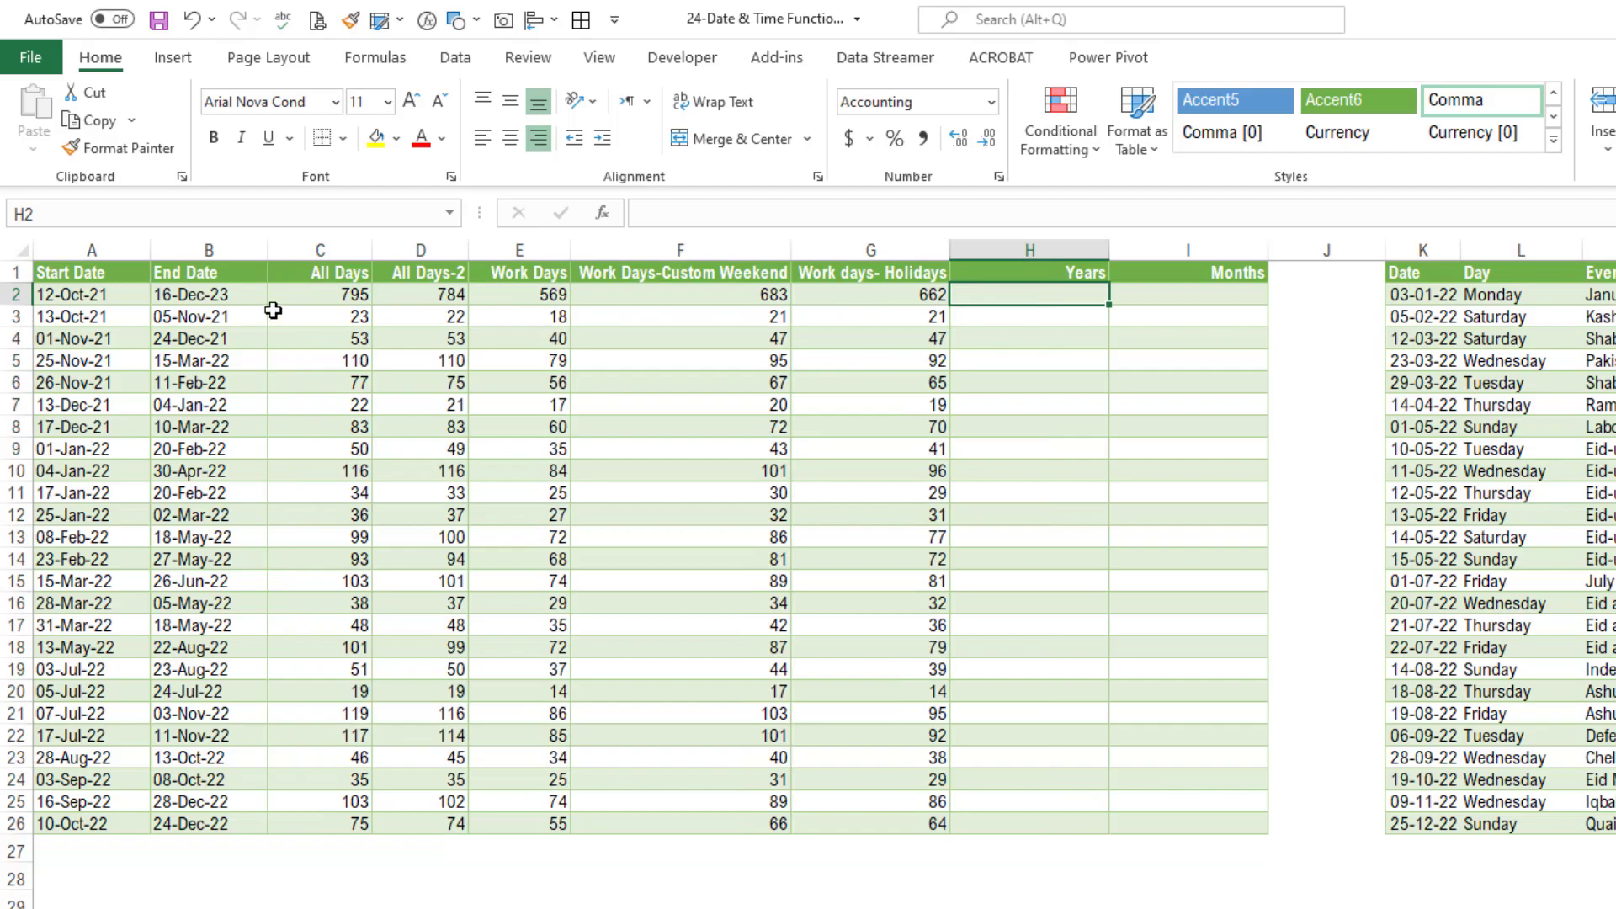
drag(55, 296, 151, 300)
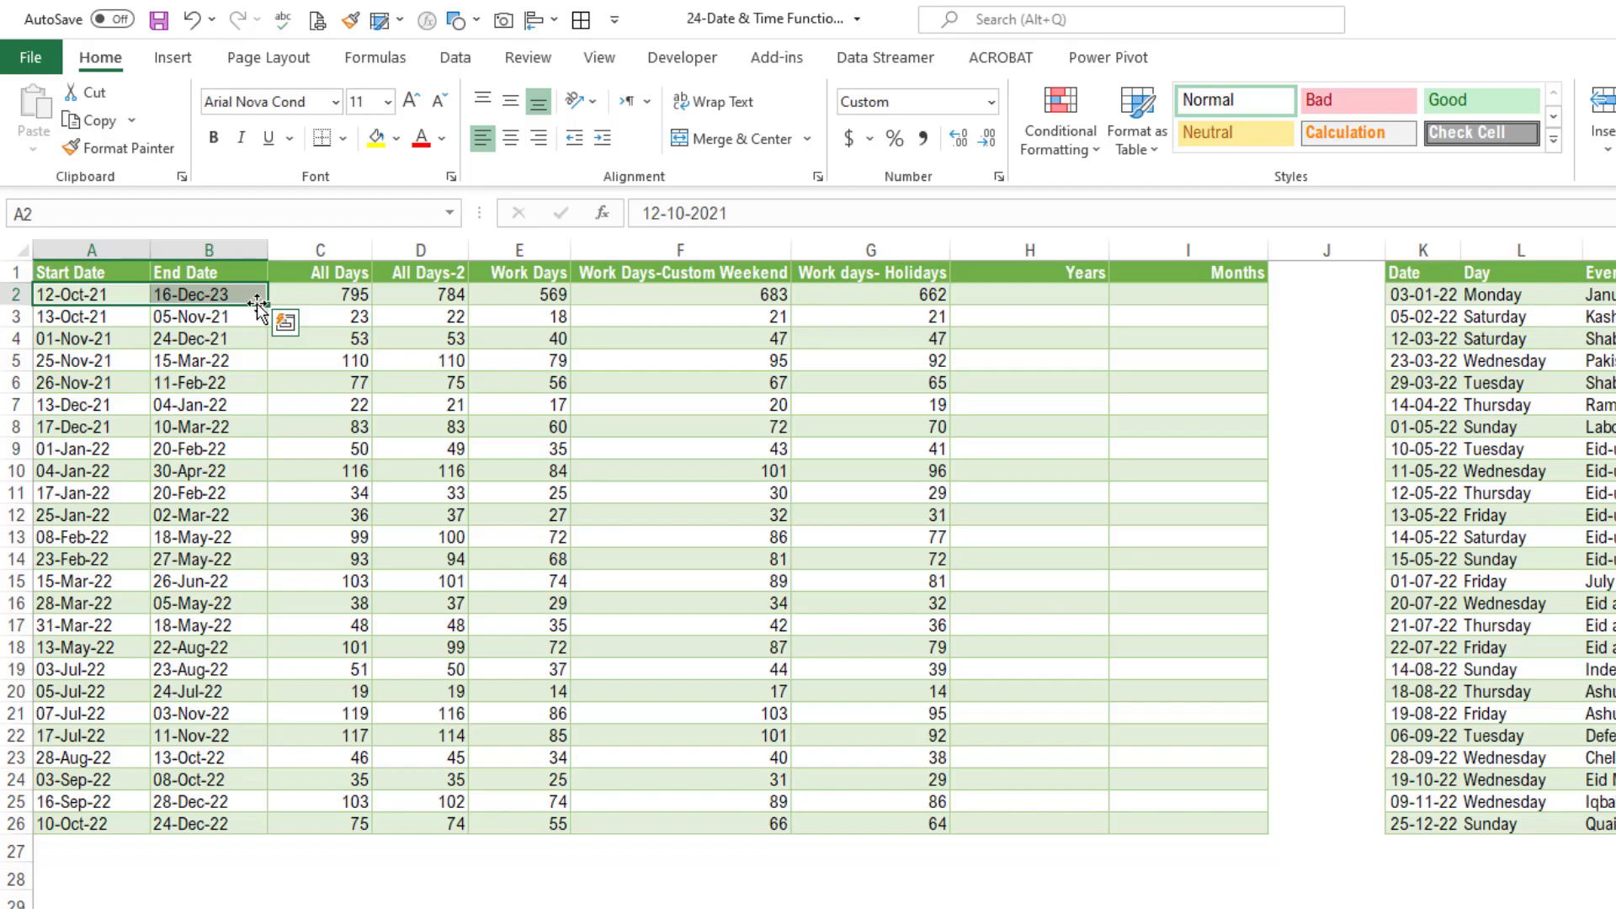
Begin a YEARFRAC formula for H2:H26 under Years, with A2 as start date and B2 as end date.
drag(1046, 291, 1039, 810)
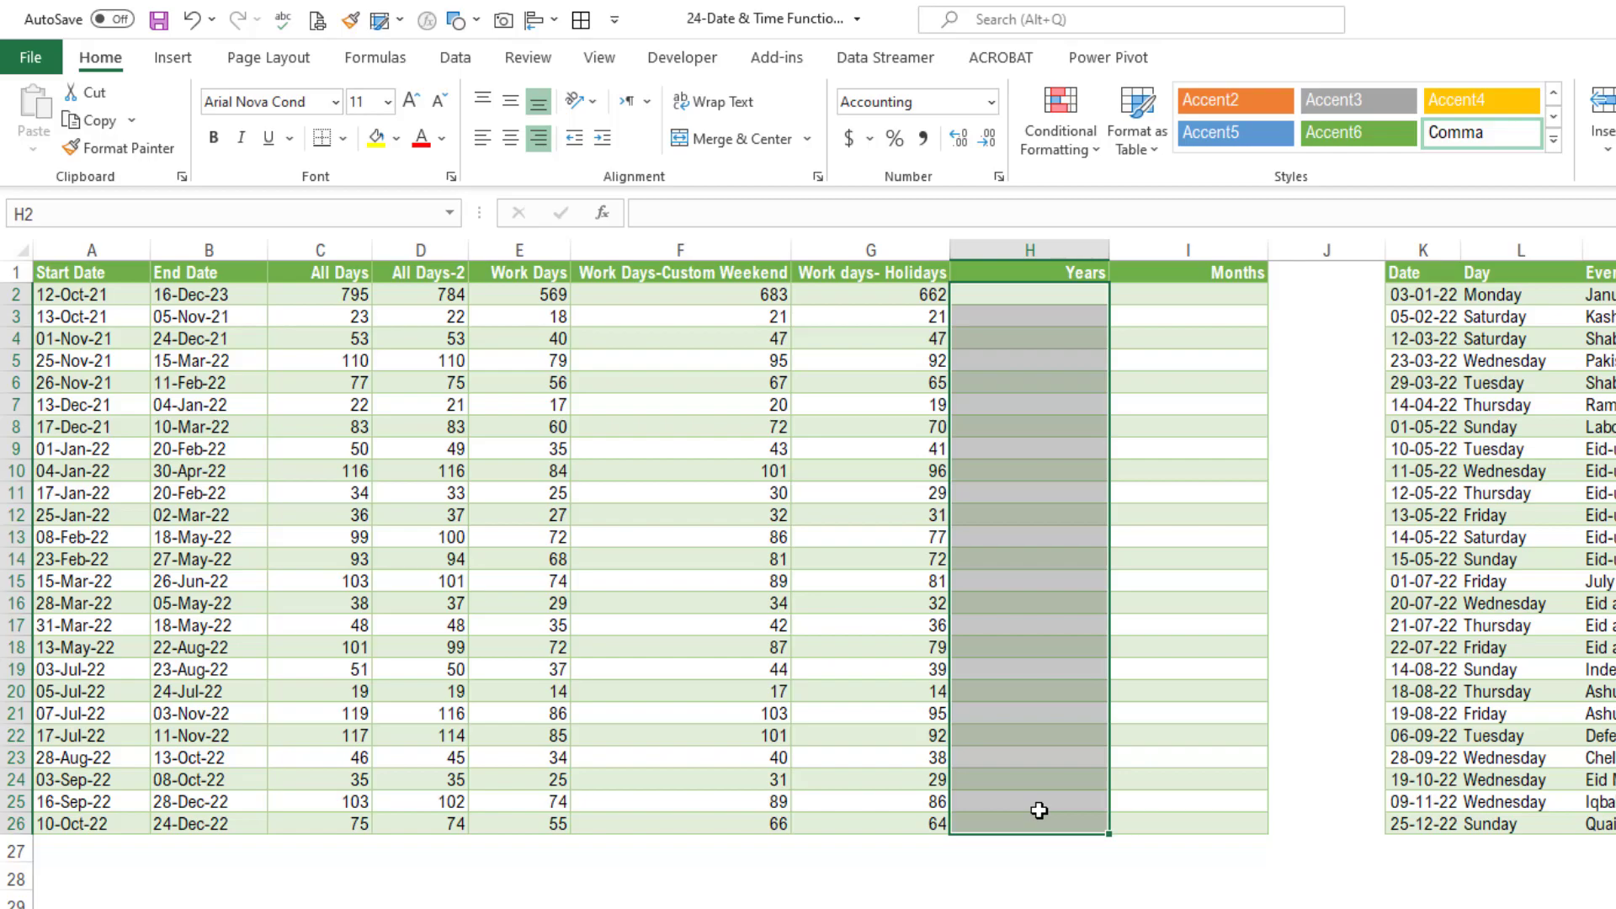
text(=year)
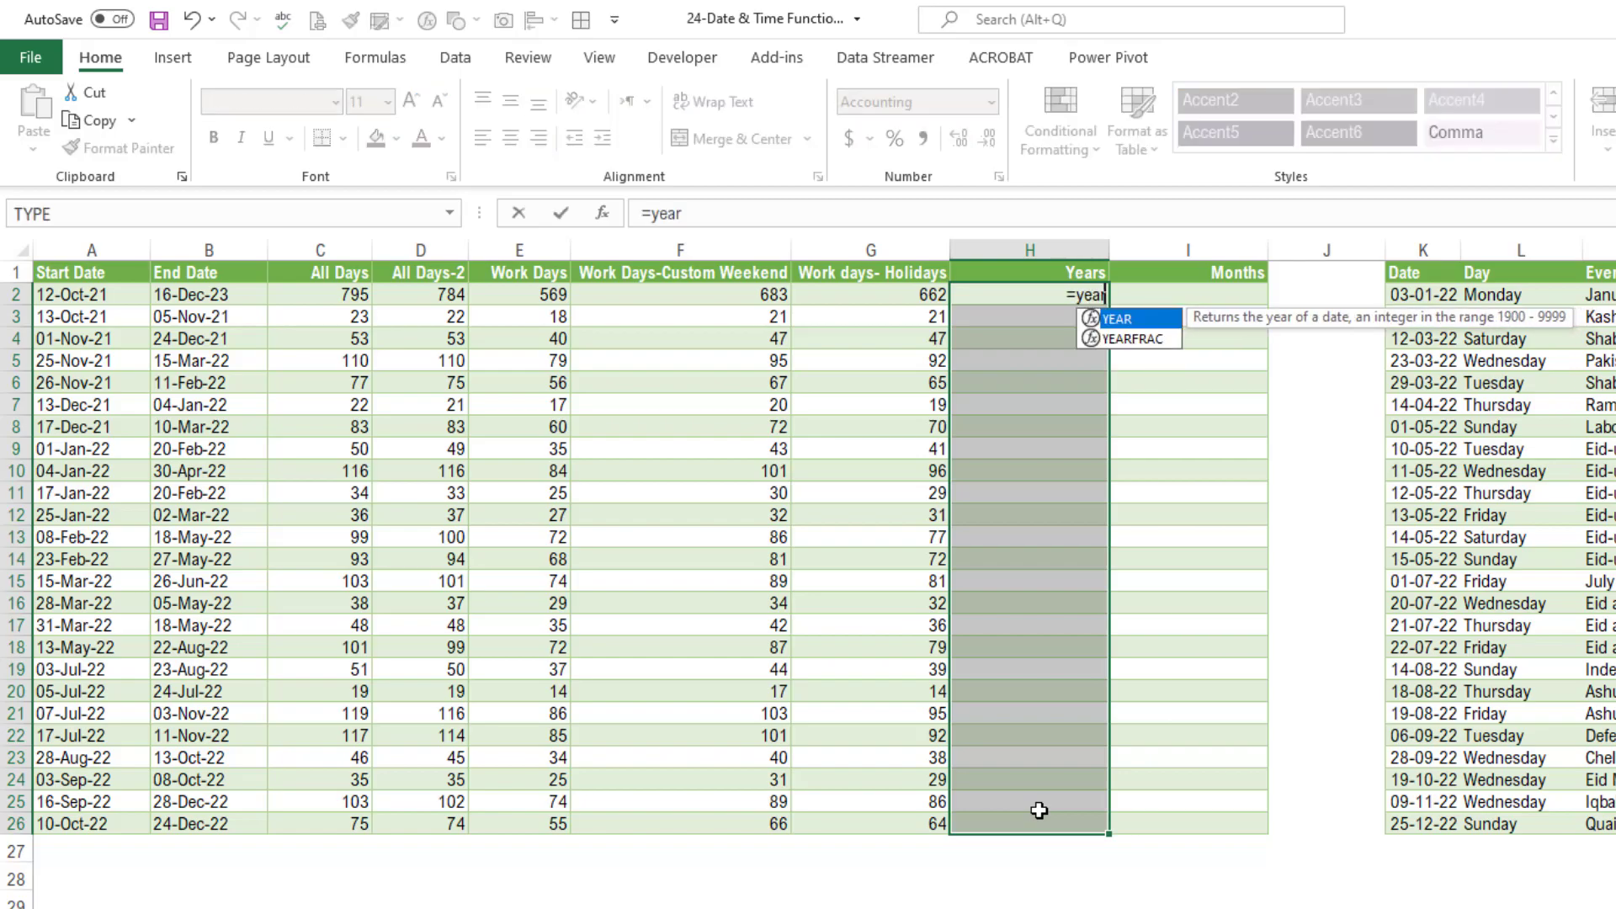
key(Down)
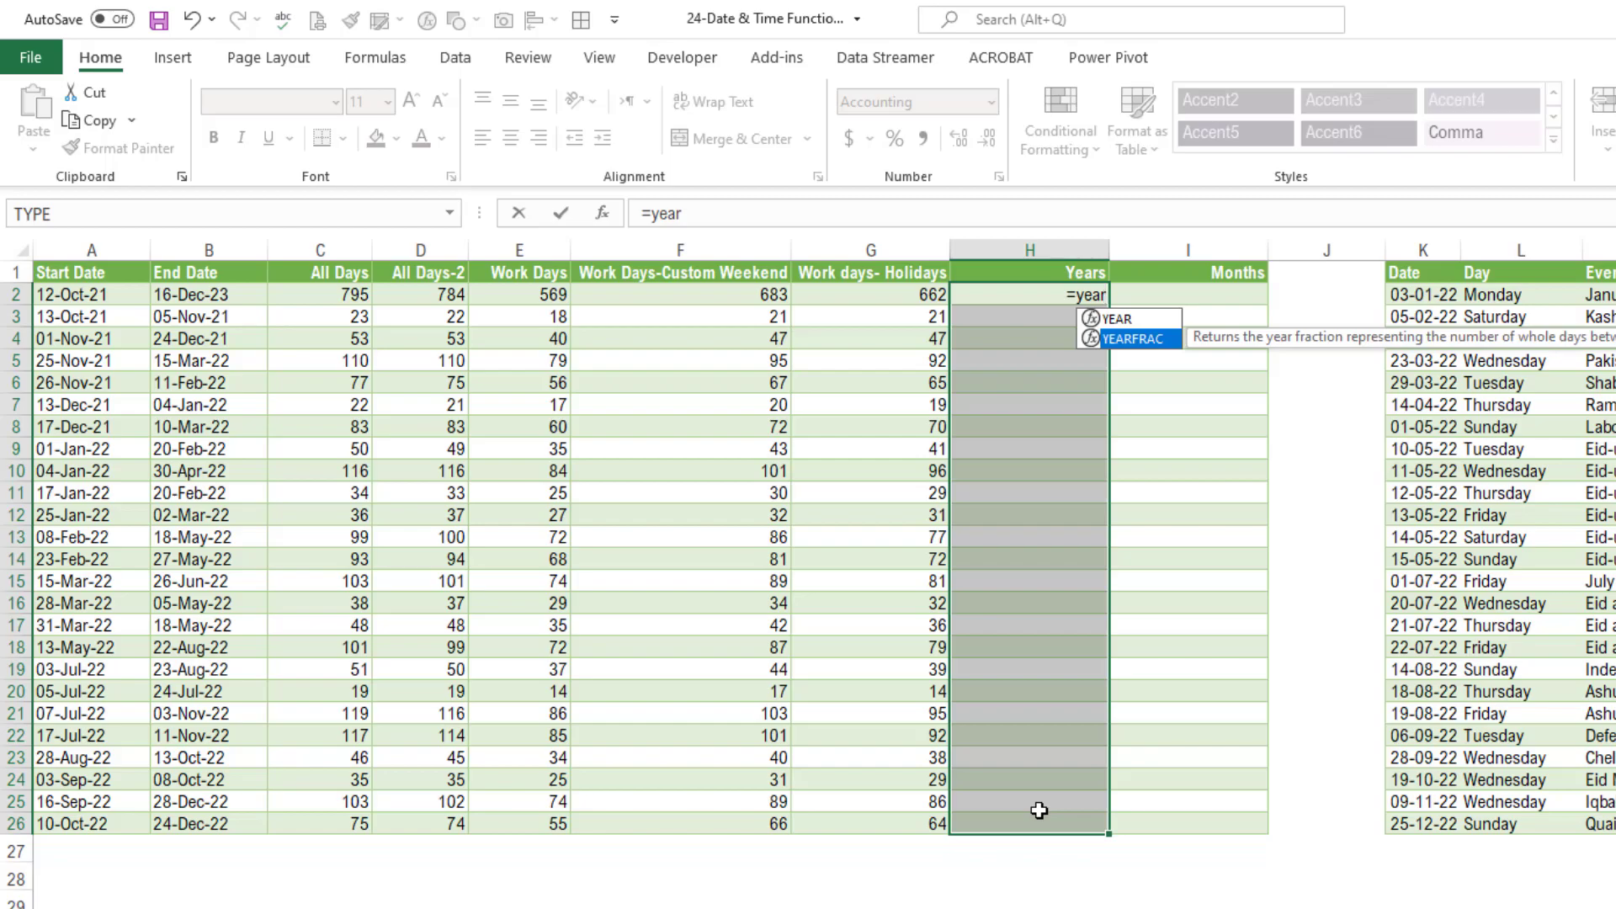
key(Tab)
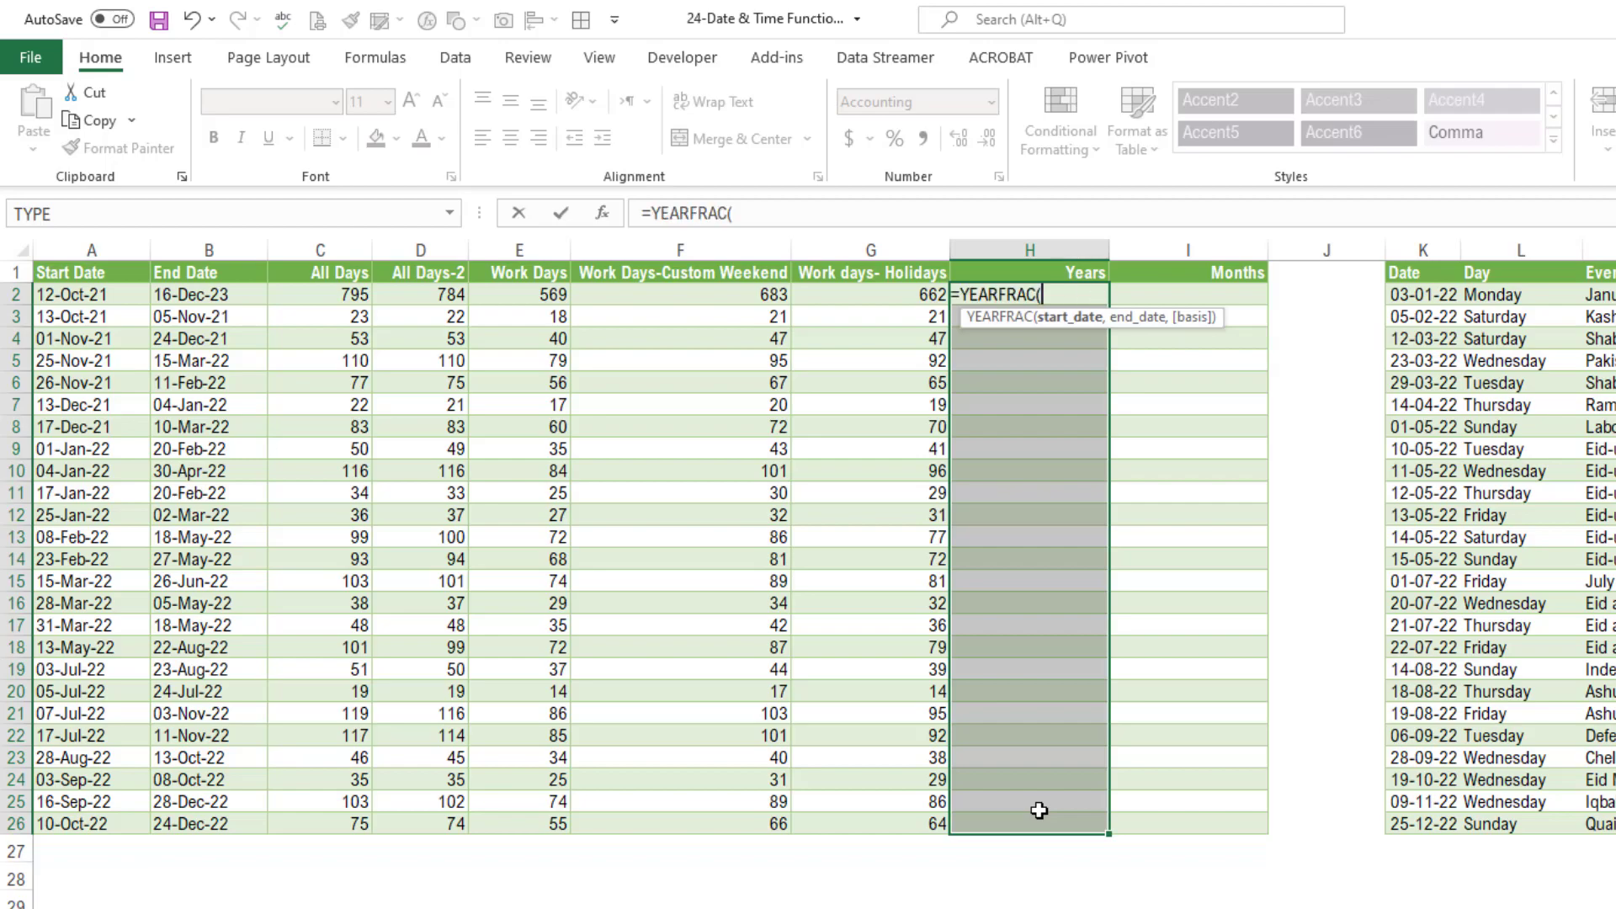
click(79, 295)
text(,)
click(214, 301)
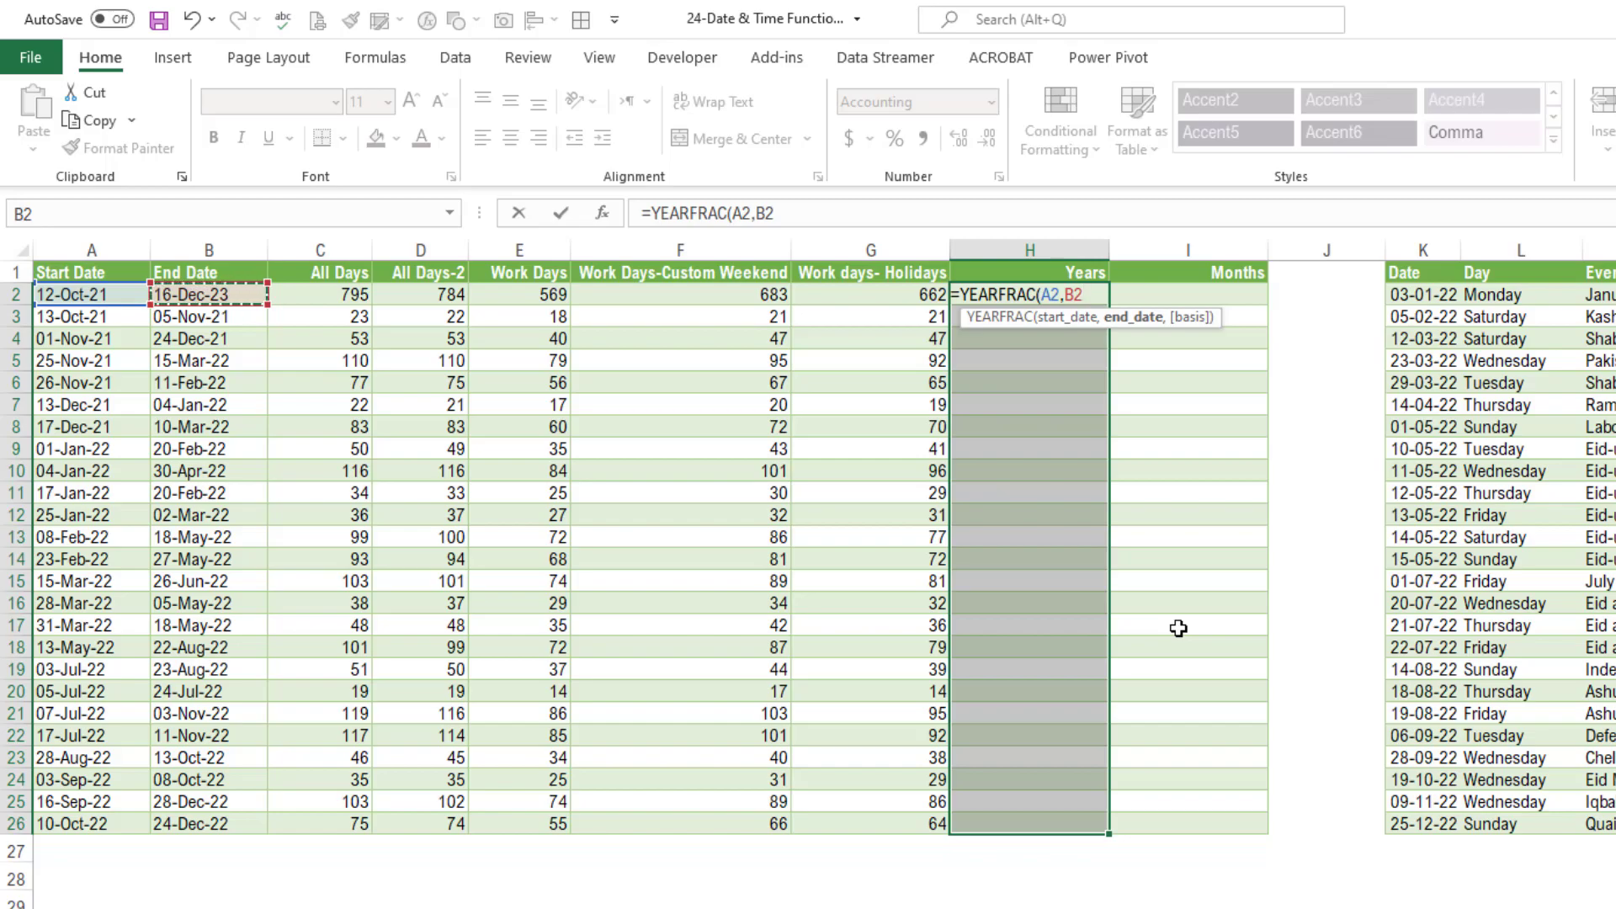
Review the YEARFRAC basis options, complete the formula with basis 1 (Actual/actual), and fill it through H2:H26.
text(,)
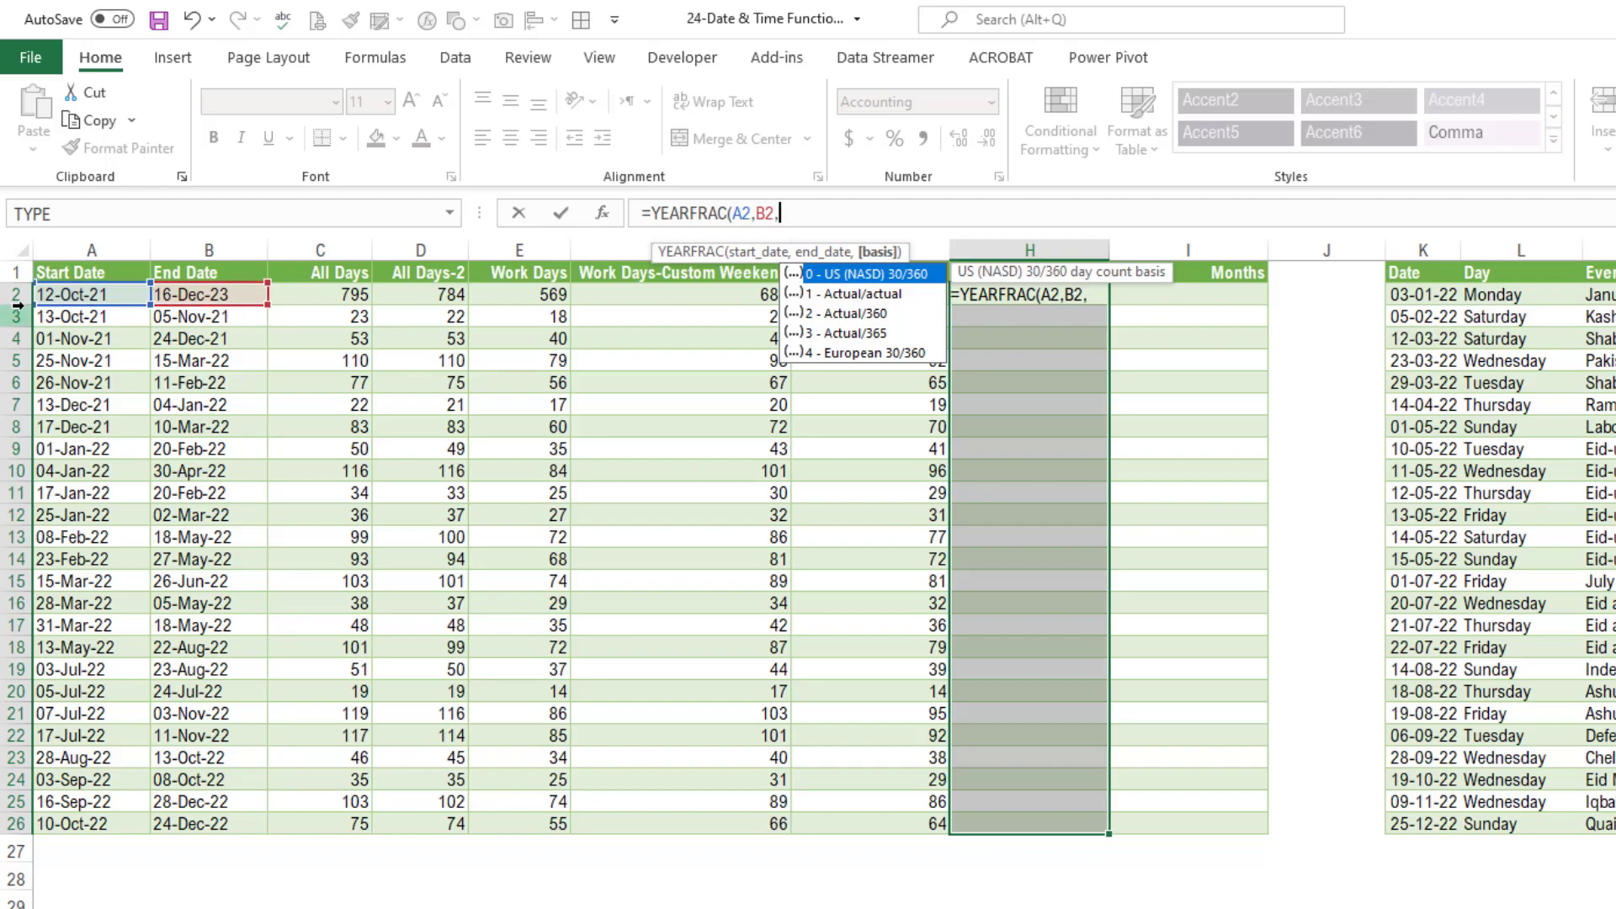
click(894, 305)
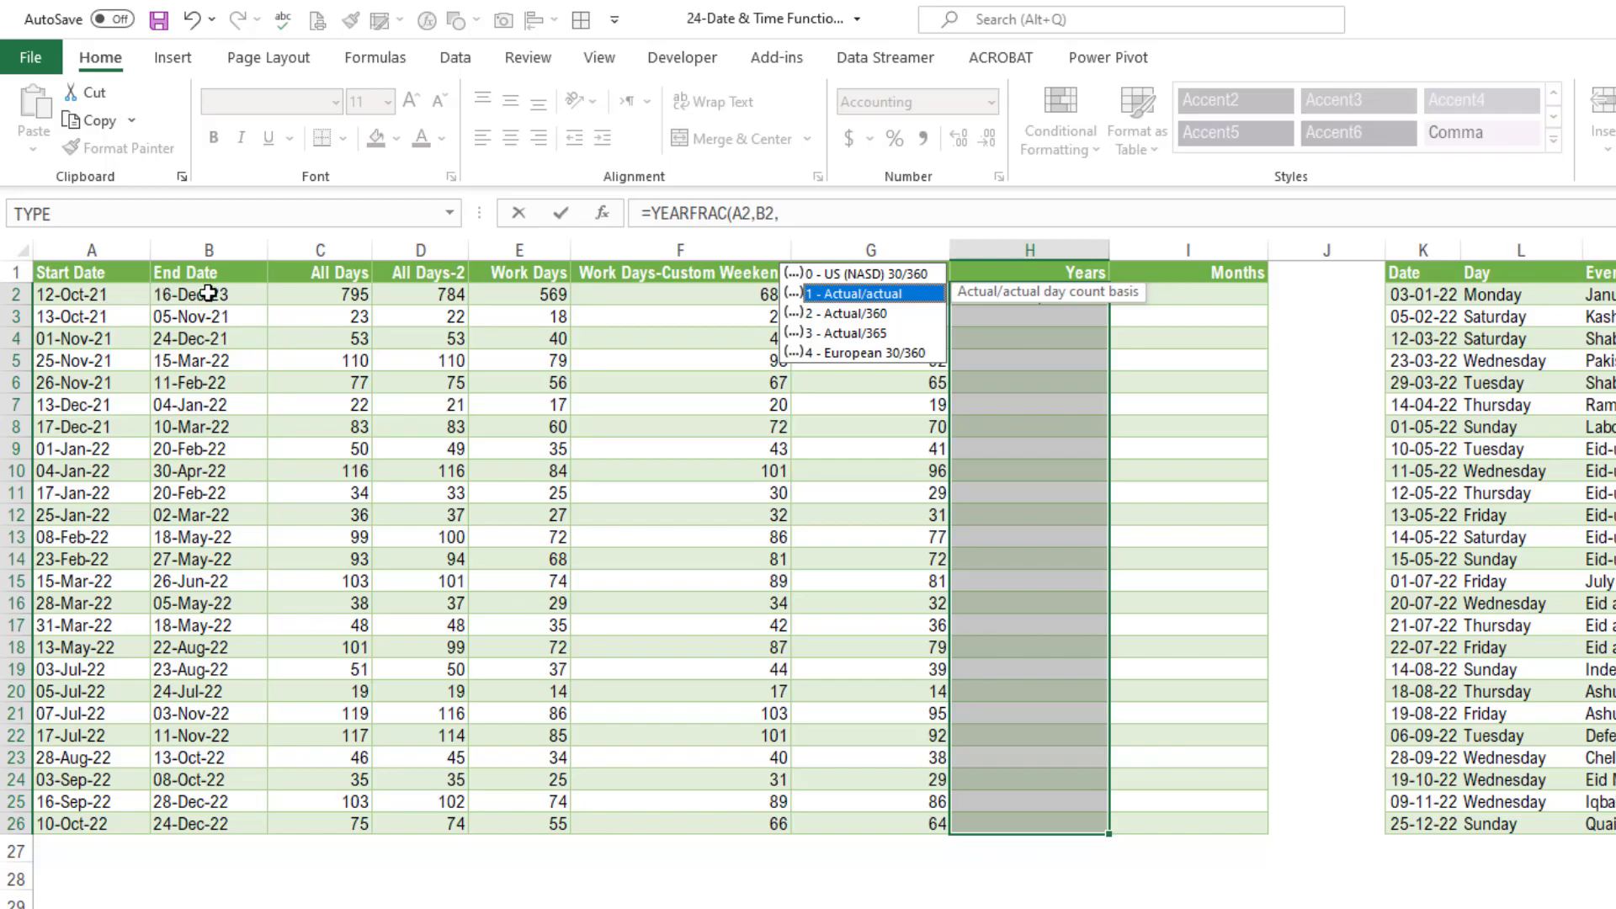
click(886, 320)
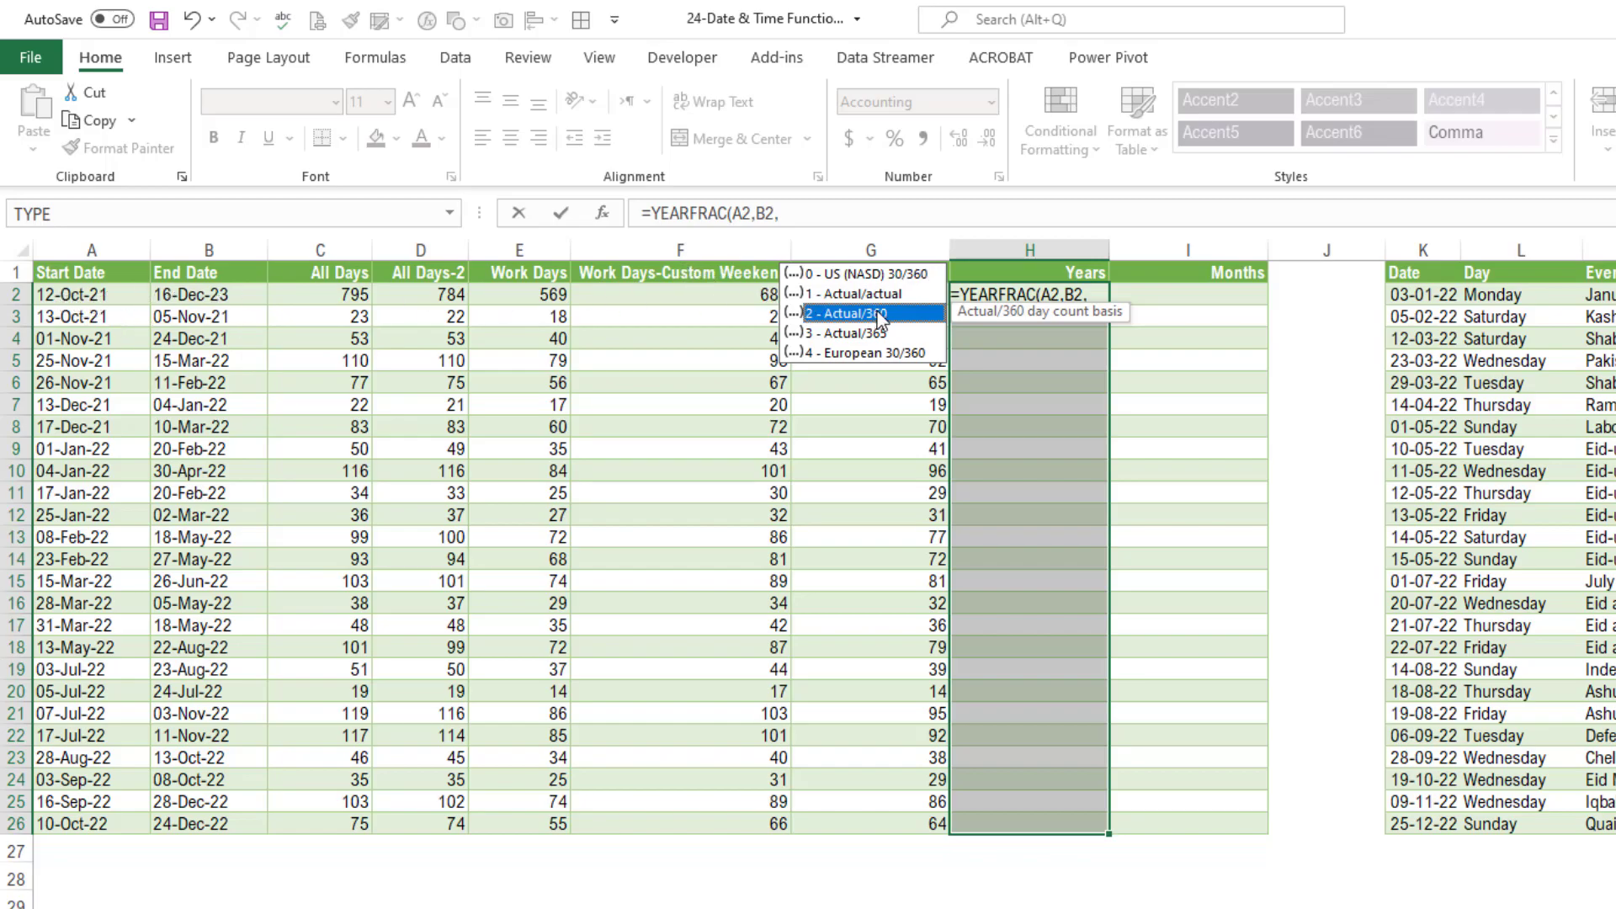
click(890, 337)
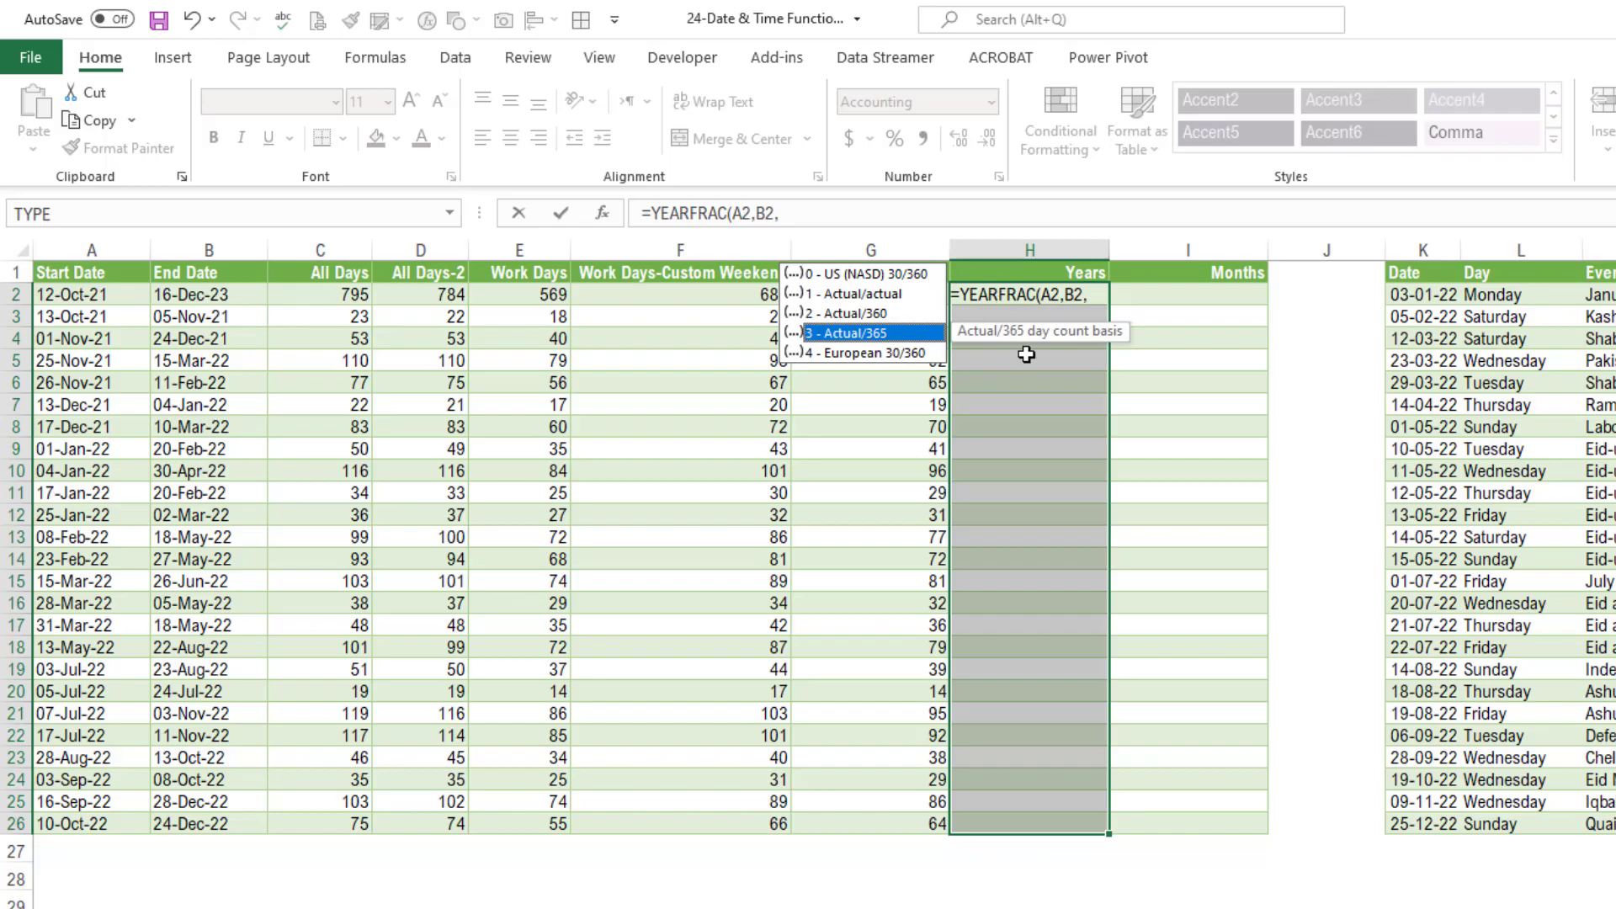
click(896, 353)
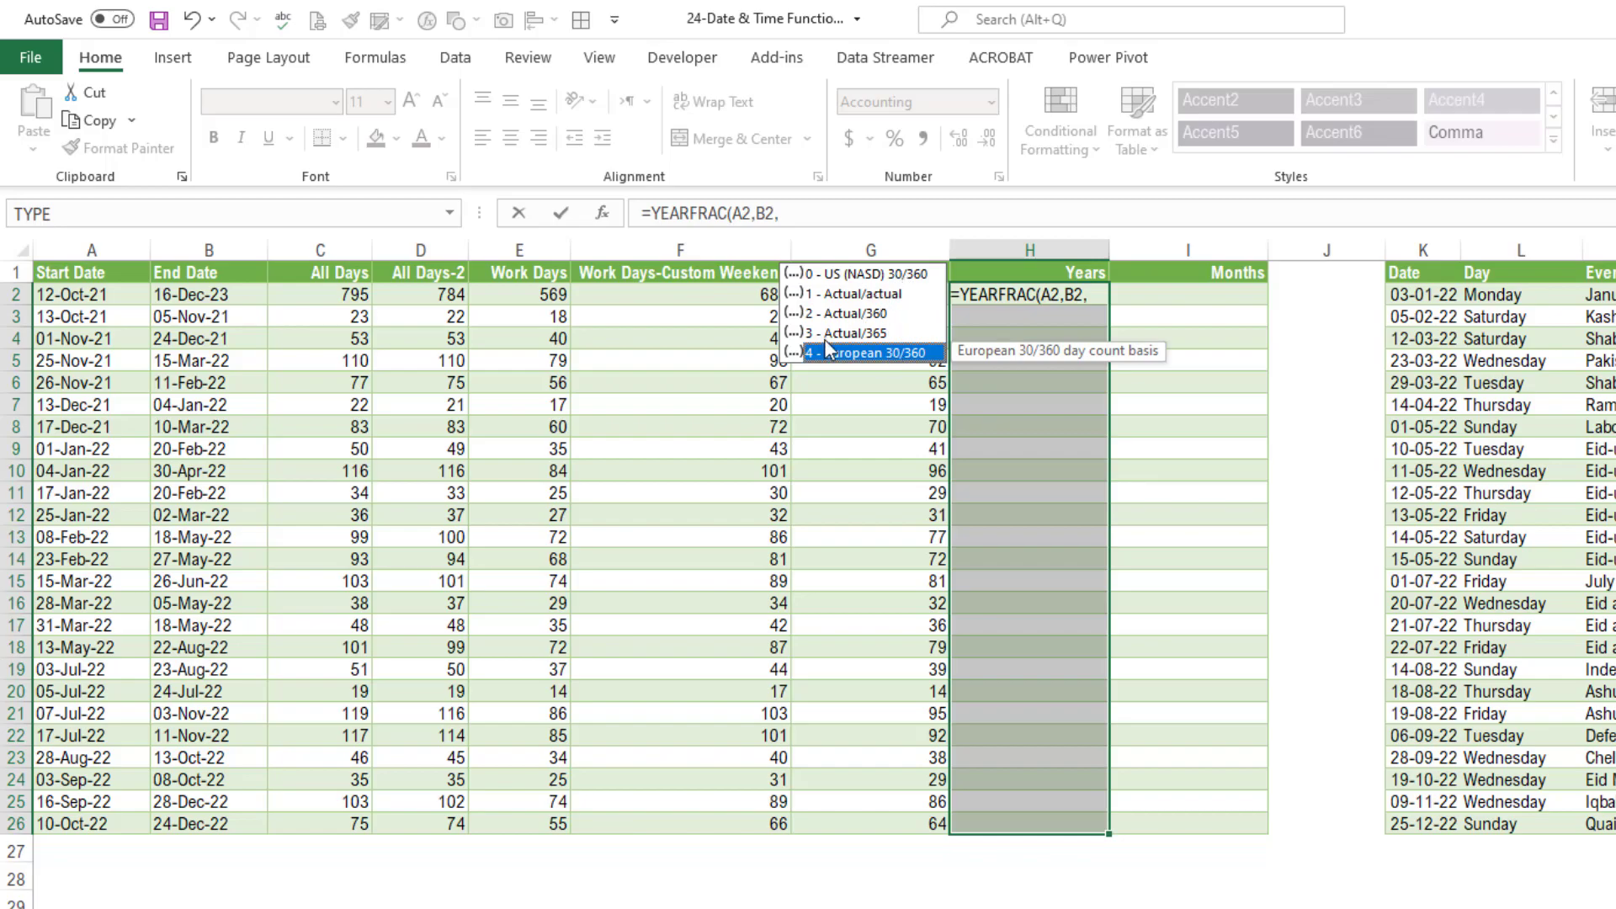
click(877, 296)
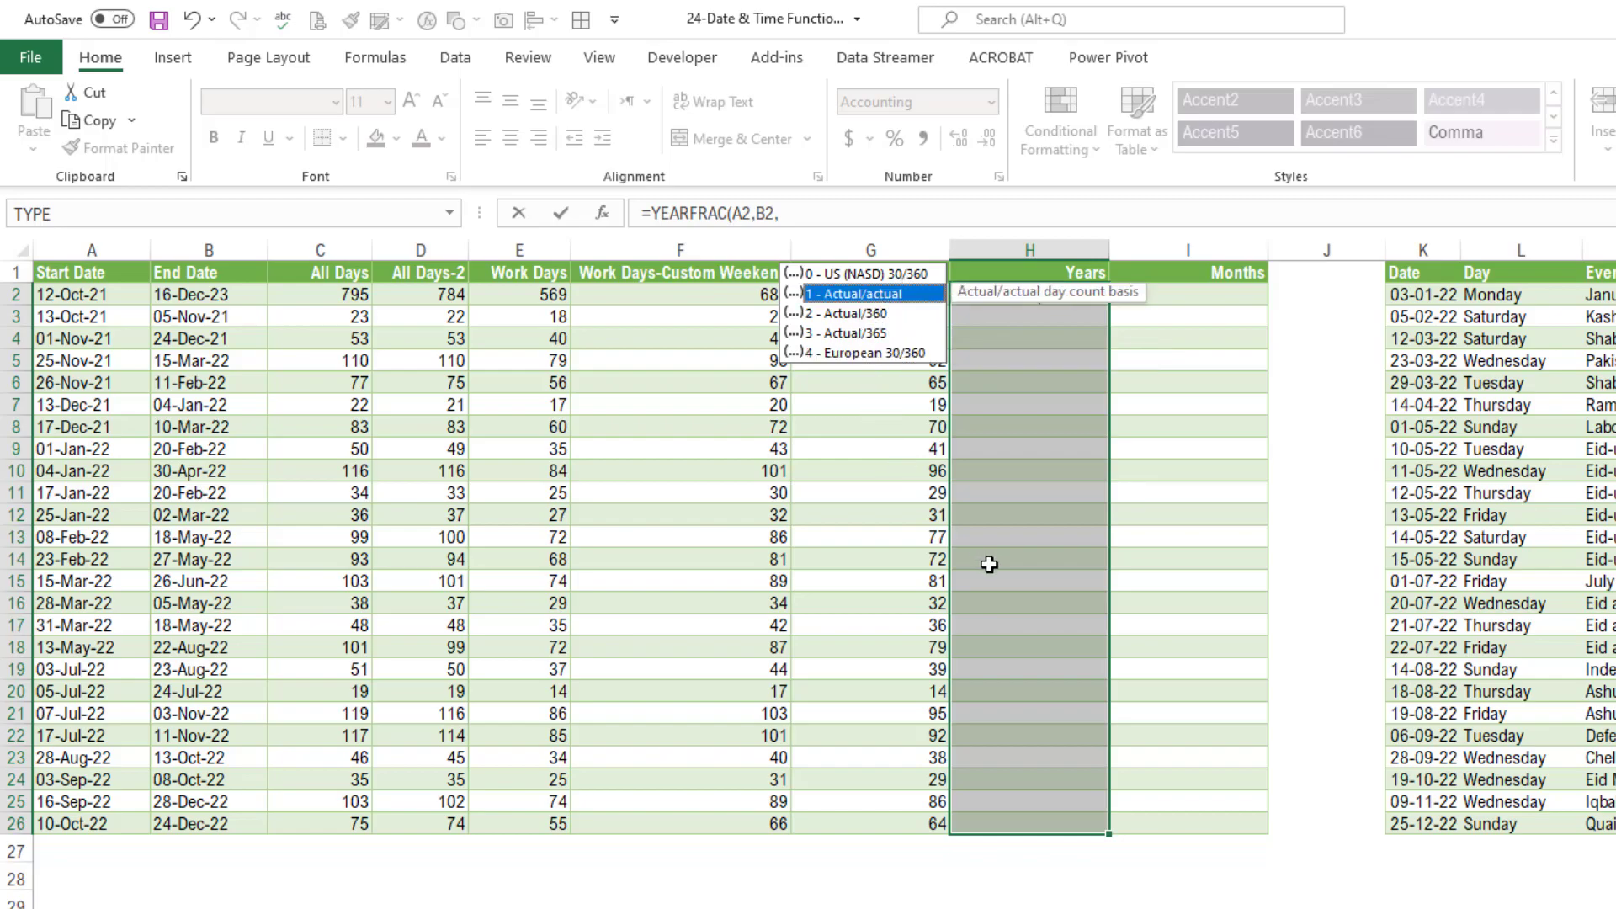
text(1)
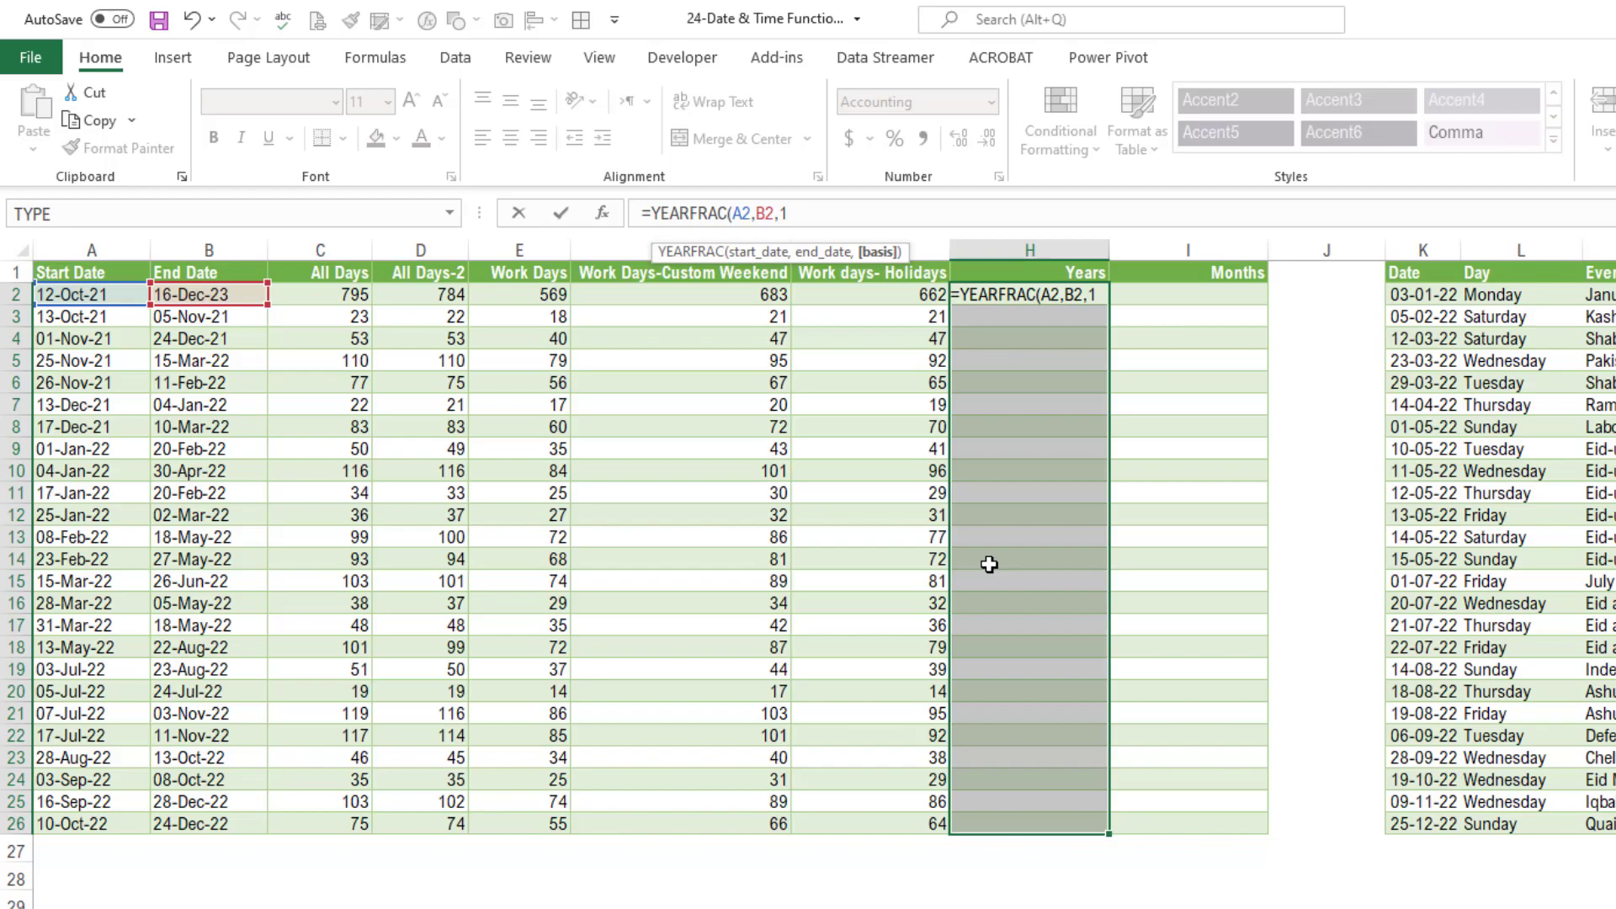
text())
key(ctrl+Return)
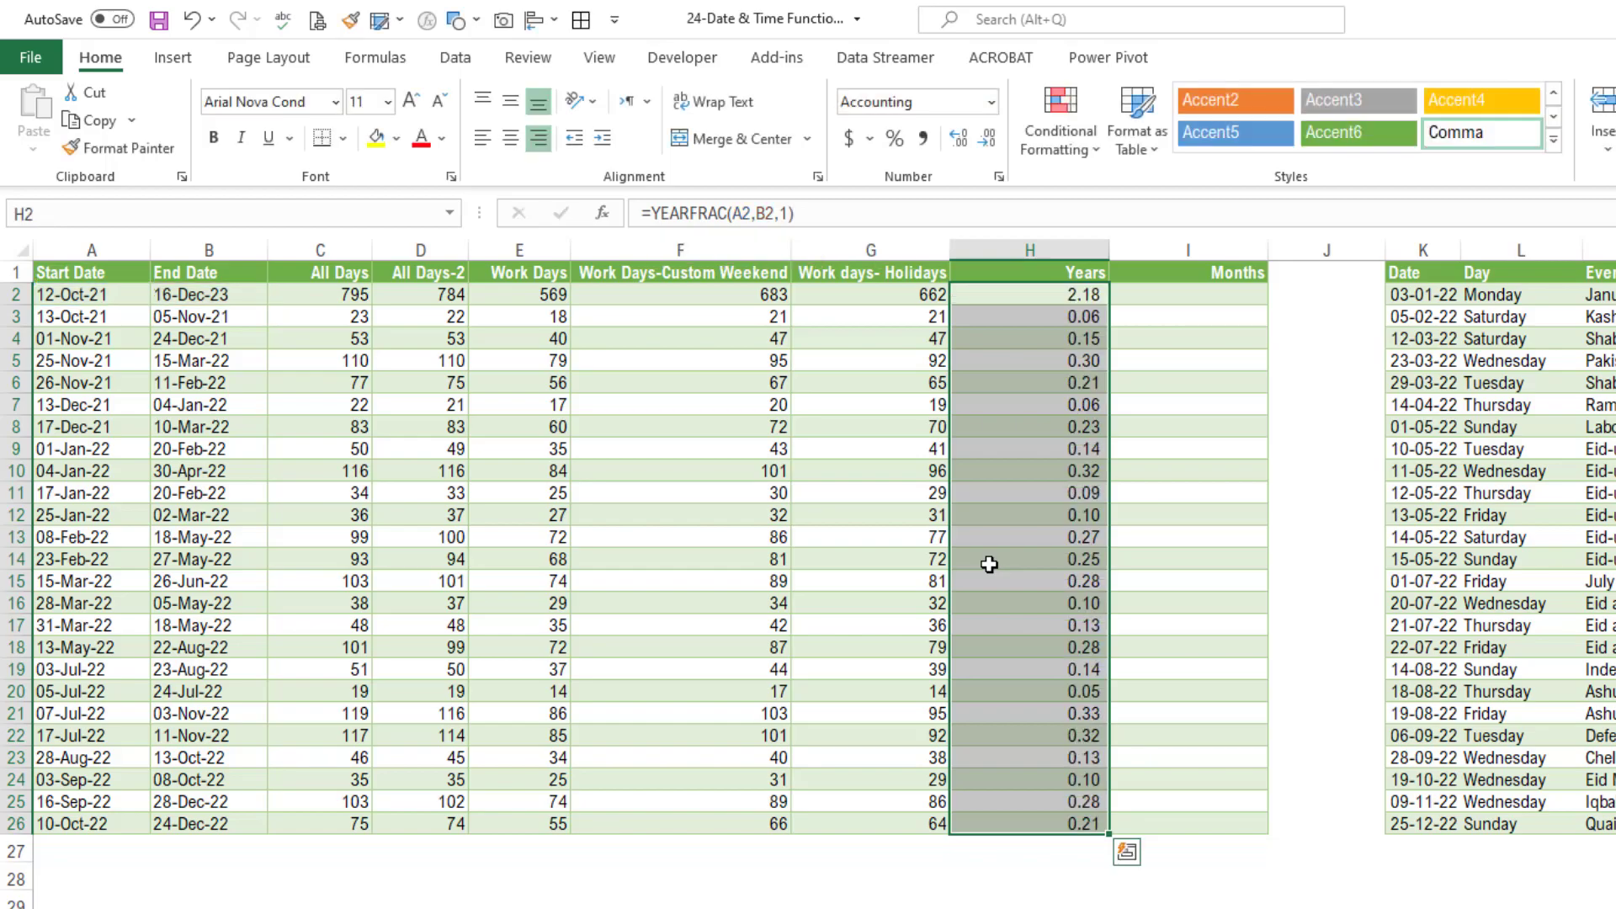
Check the Years result in H2 against the end date in B2.
click(1050, 297)
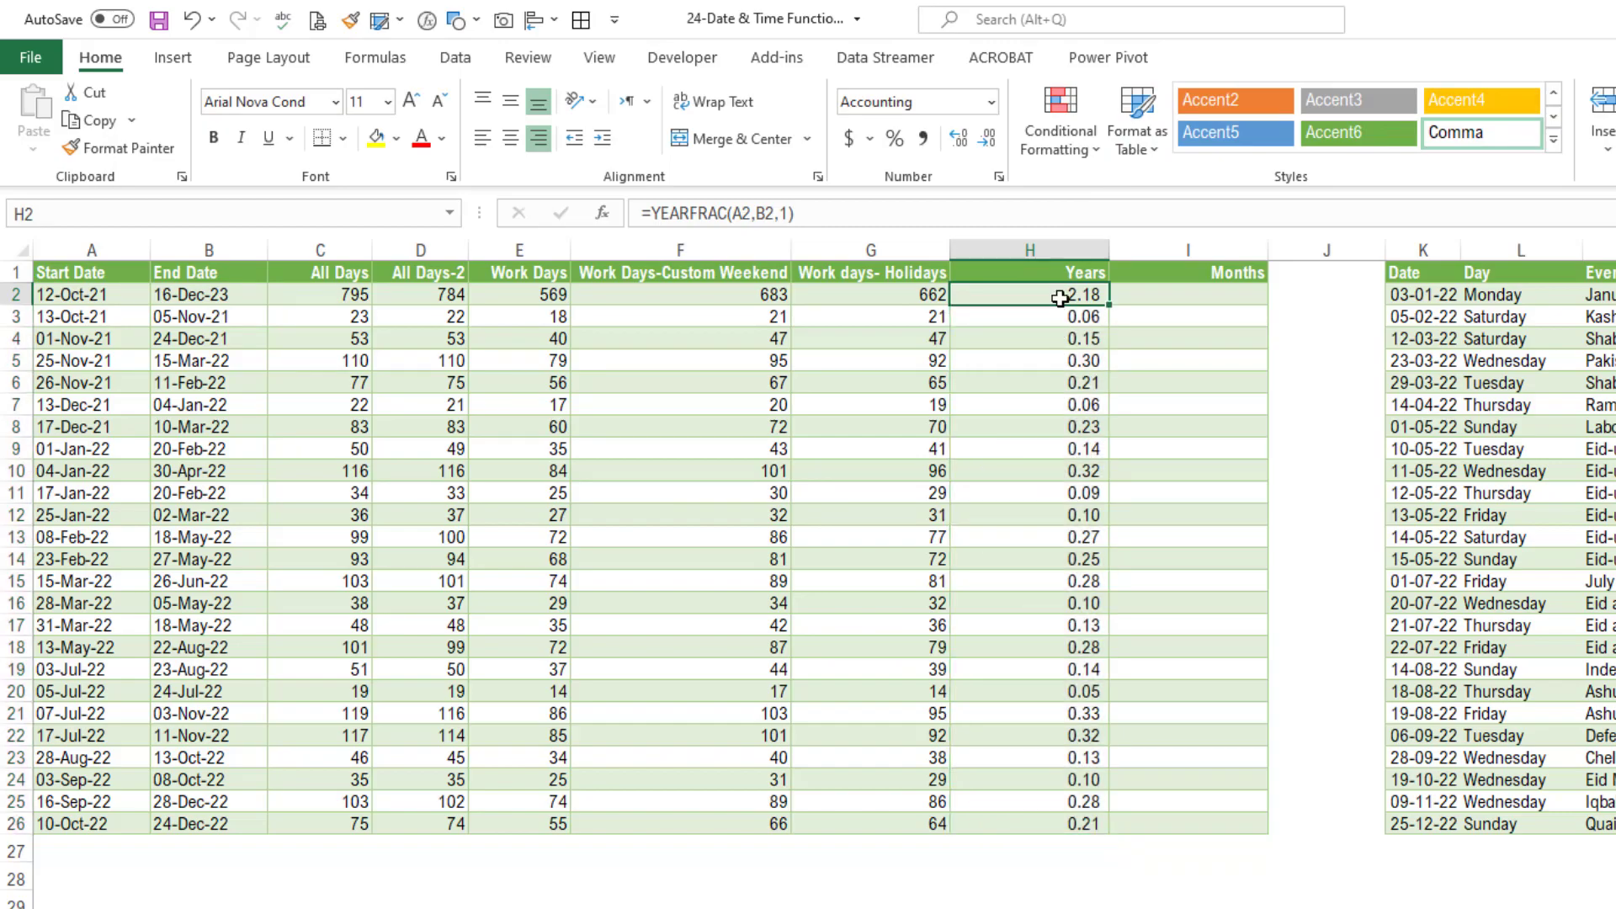
click(210, 297)
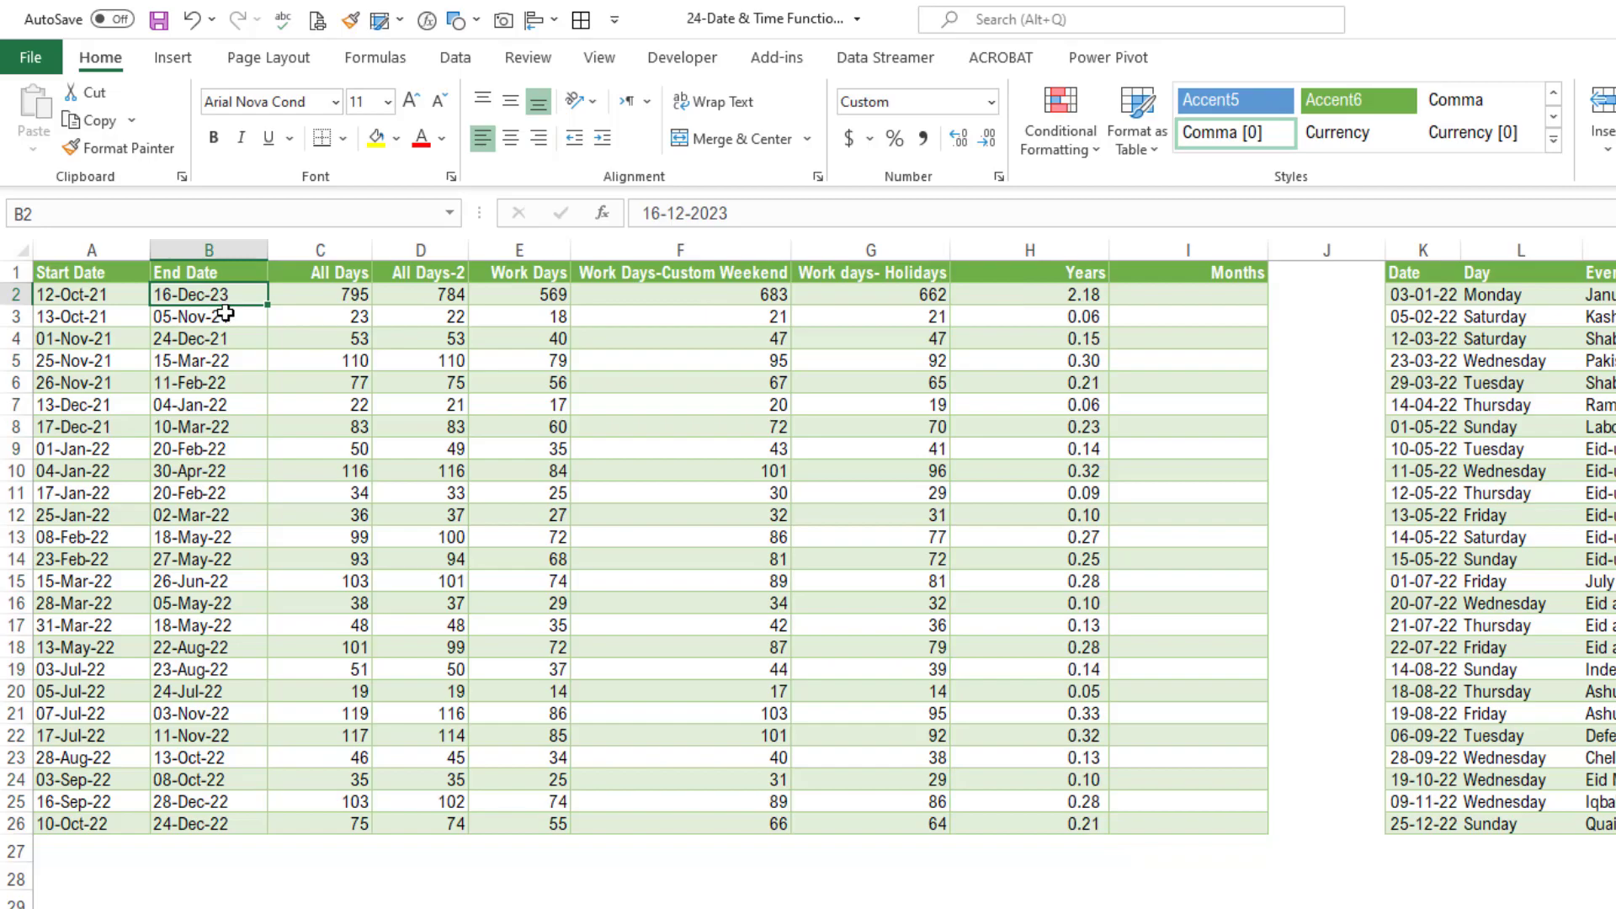
click(1058, 294)
Try showing the Years values in H2:H26 without decimals, and restore the two decimal places.
drag(1067, 291, 1057, 823)
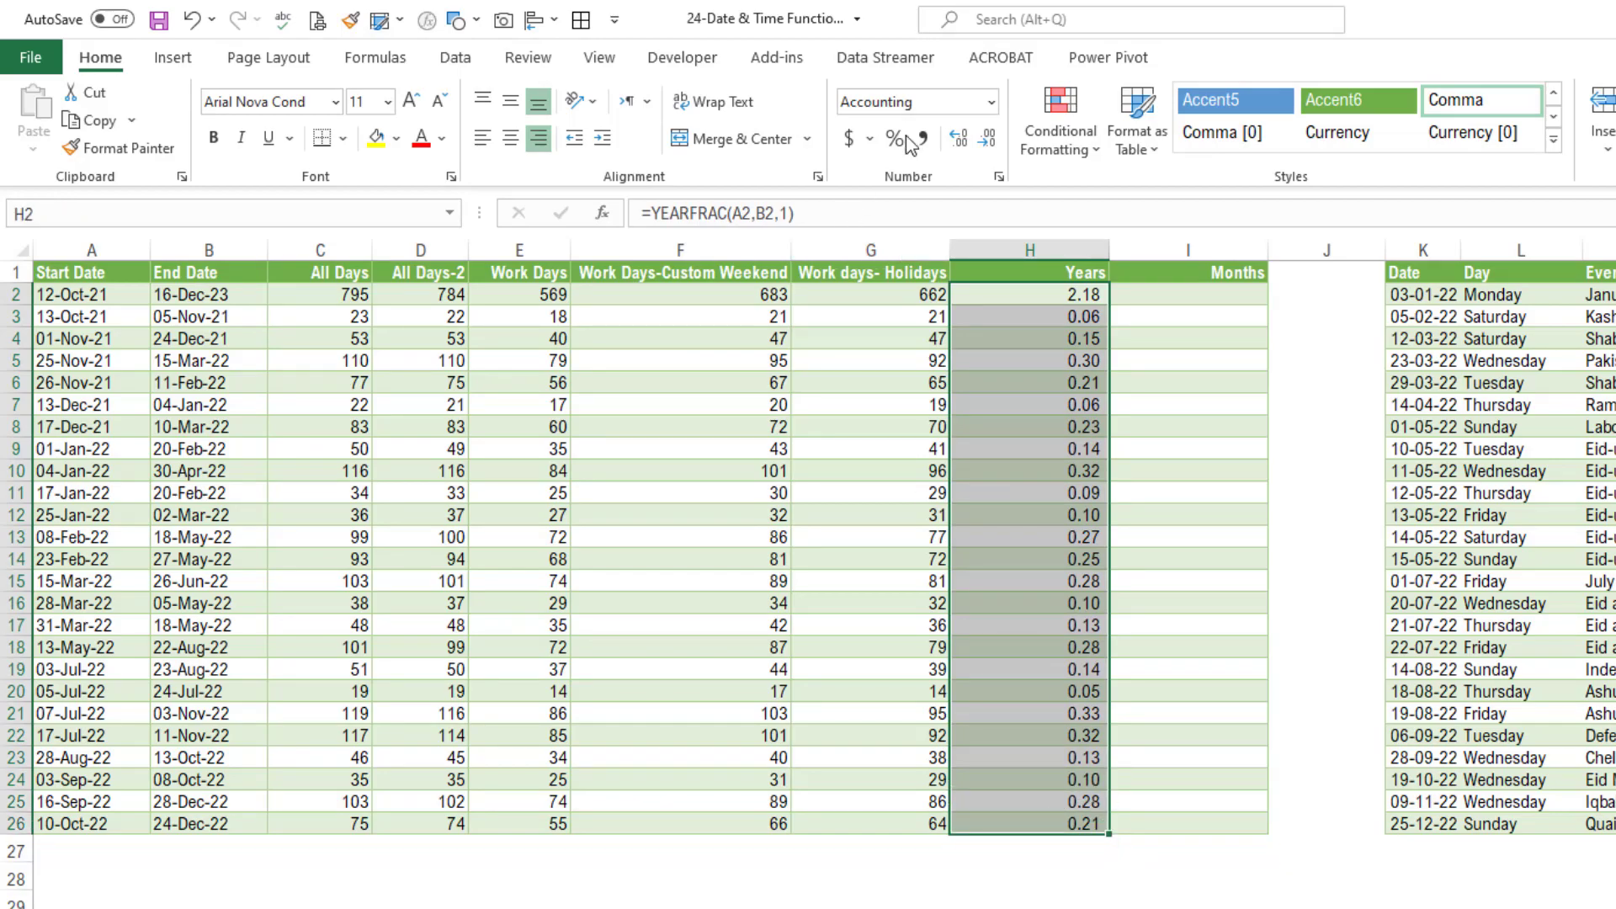
click(986, 137)
click(986, 137)
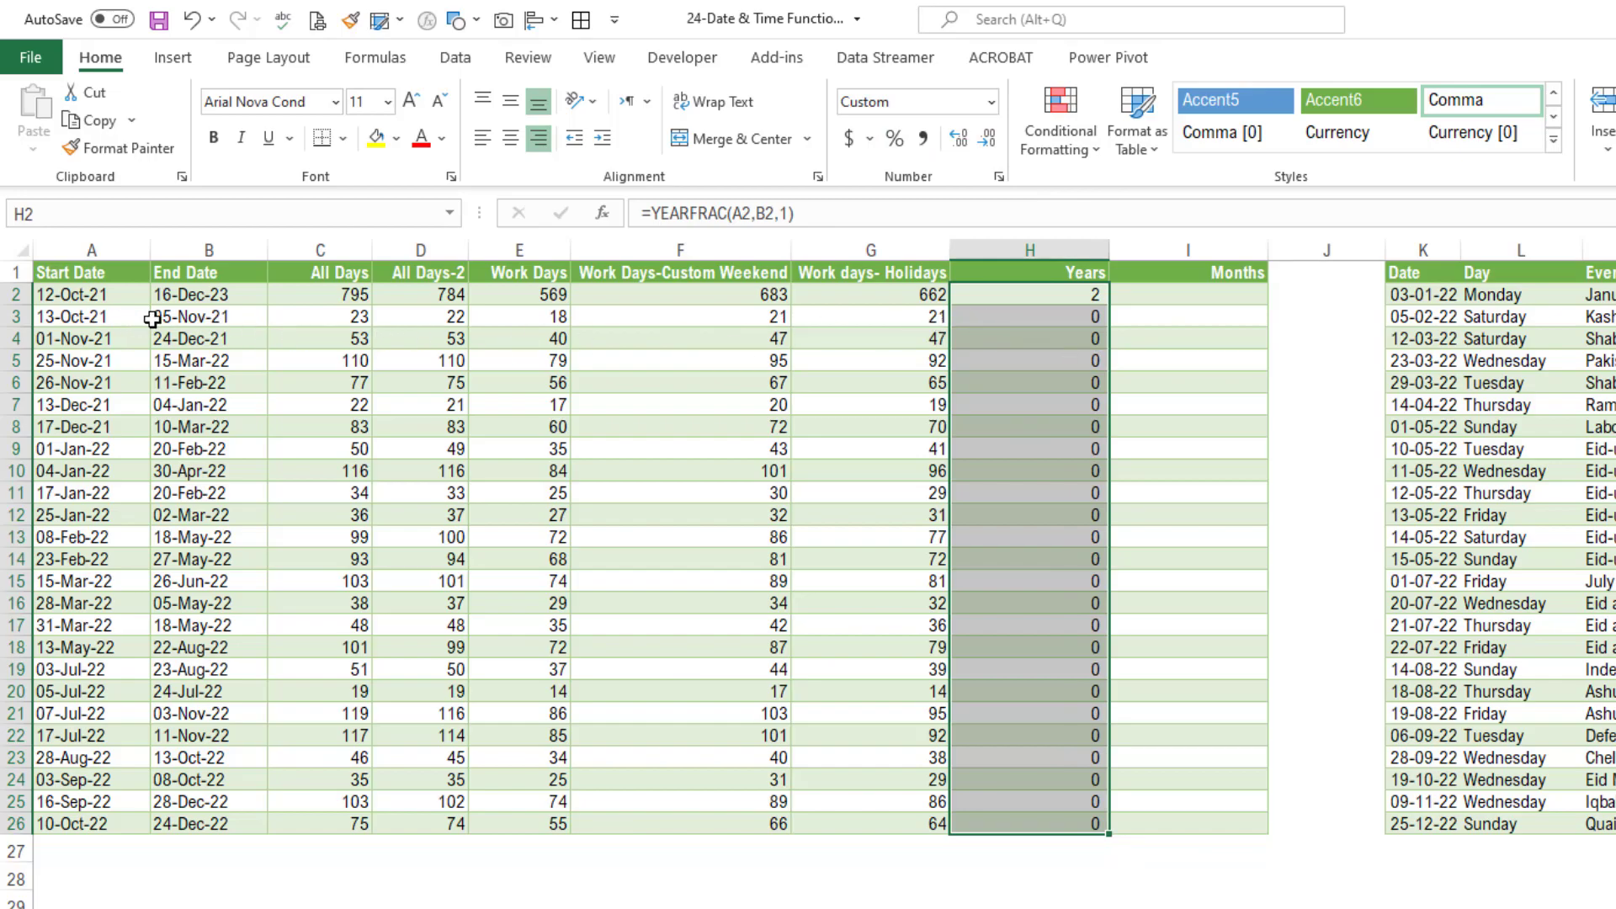
click(967, 146)
click(967, 146)
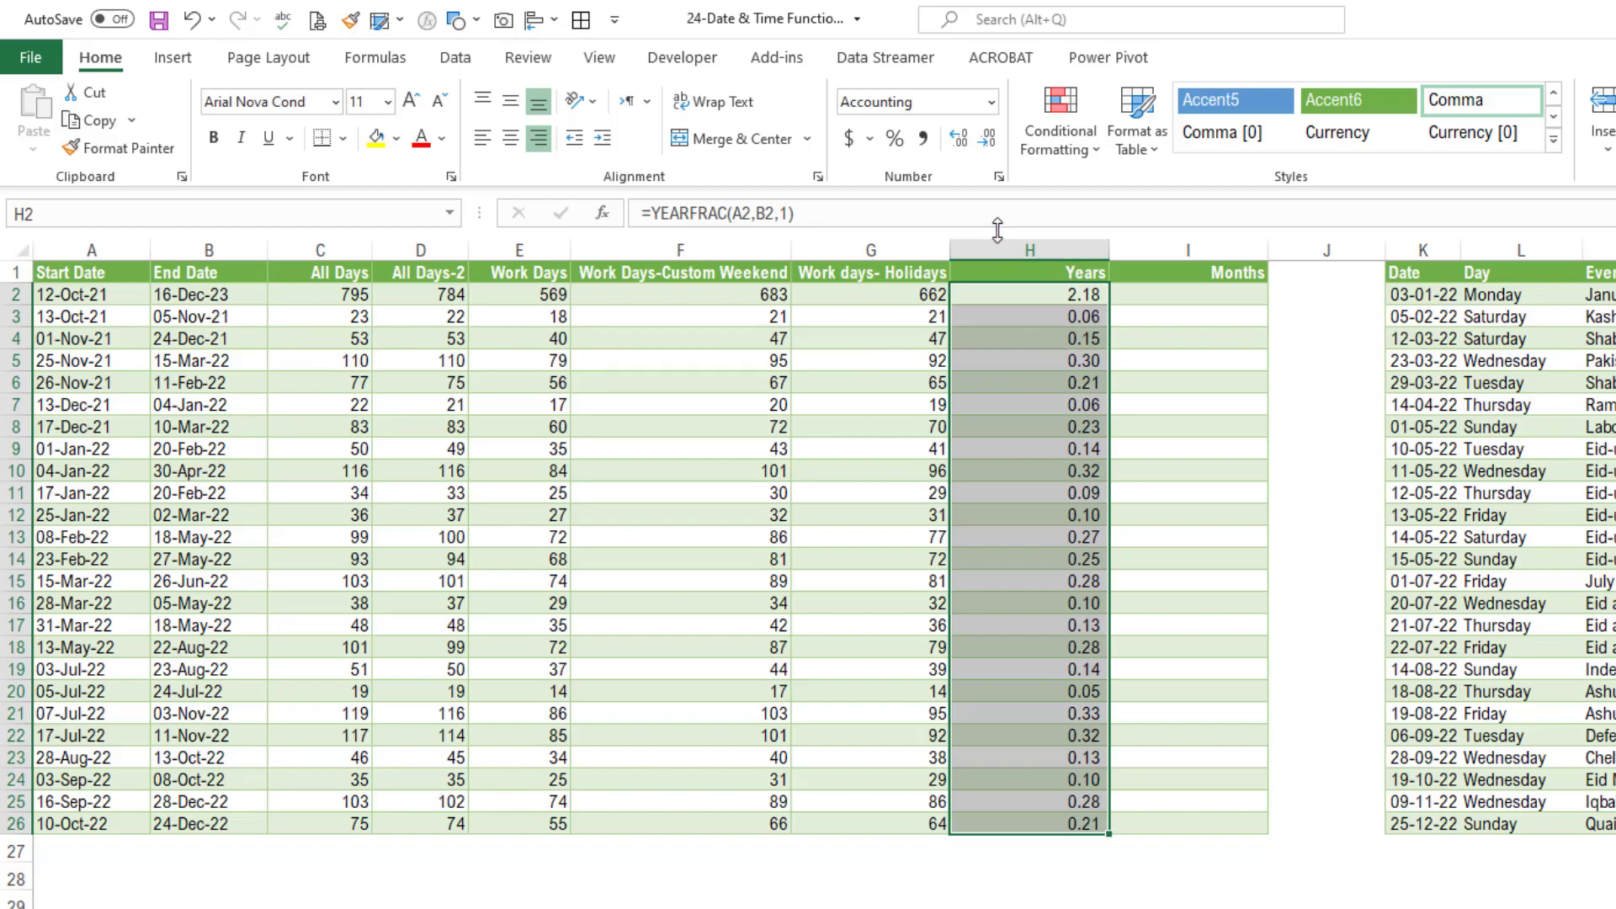
Format the Years values in H2:H26 as fractions of up to one digit.
click(999, 177)
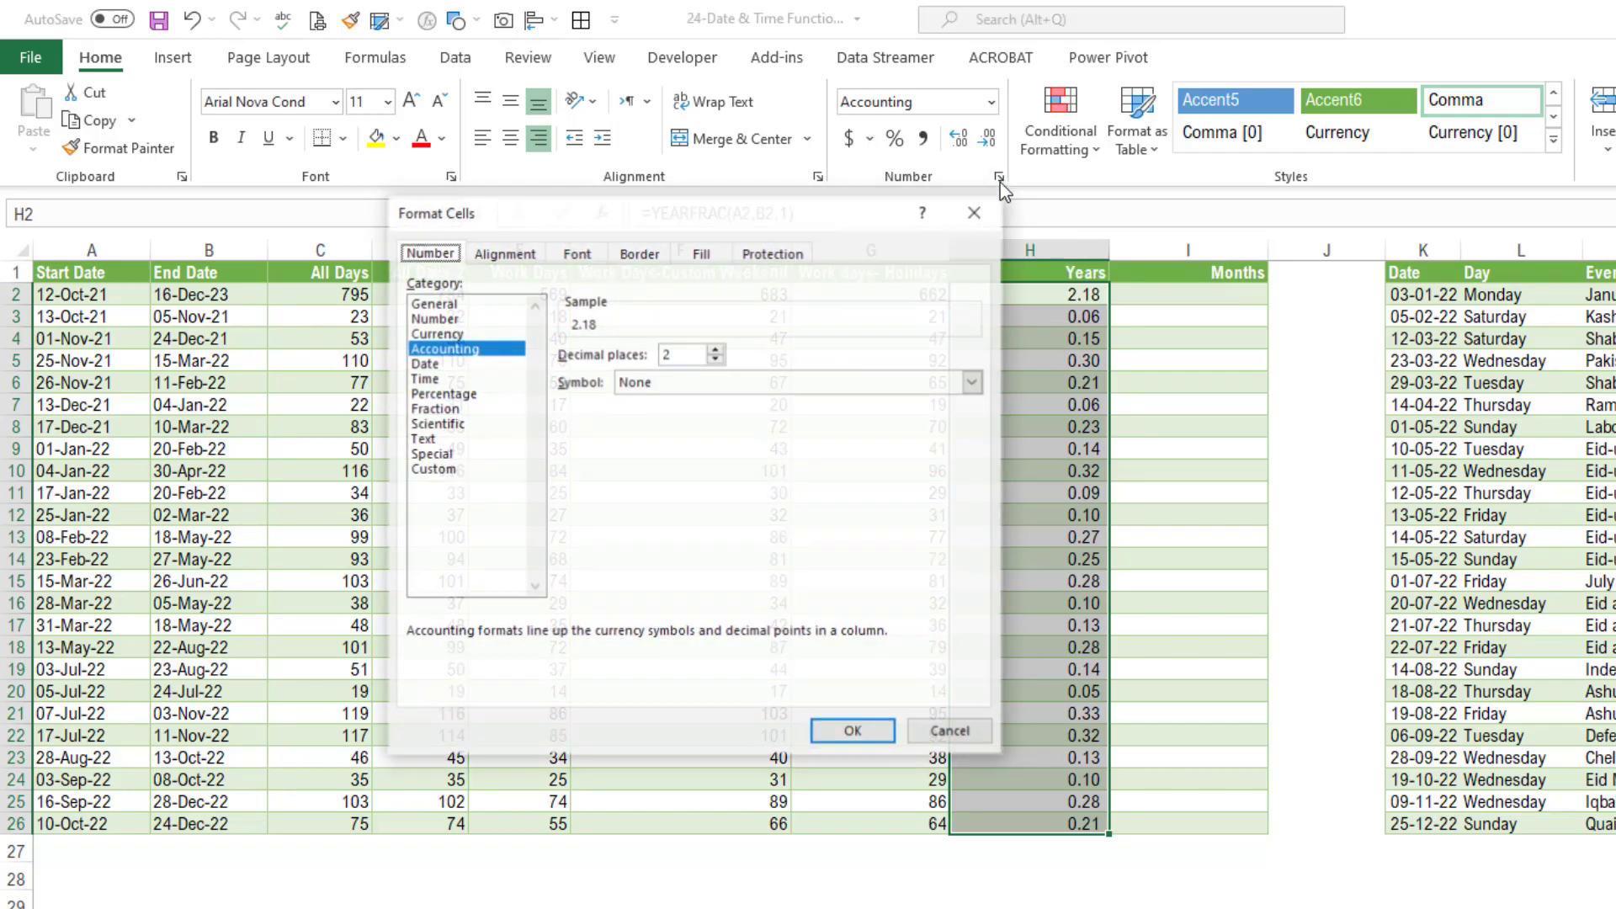
click(446, 409)
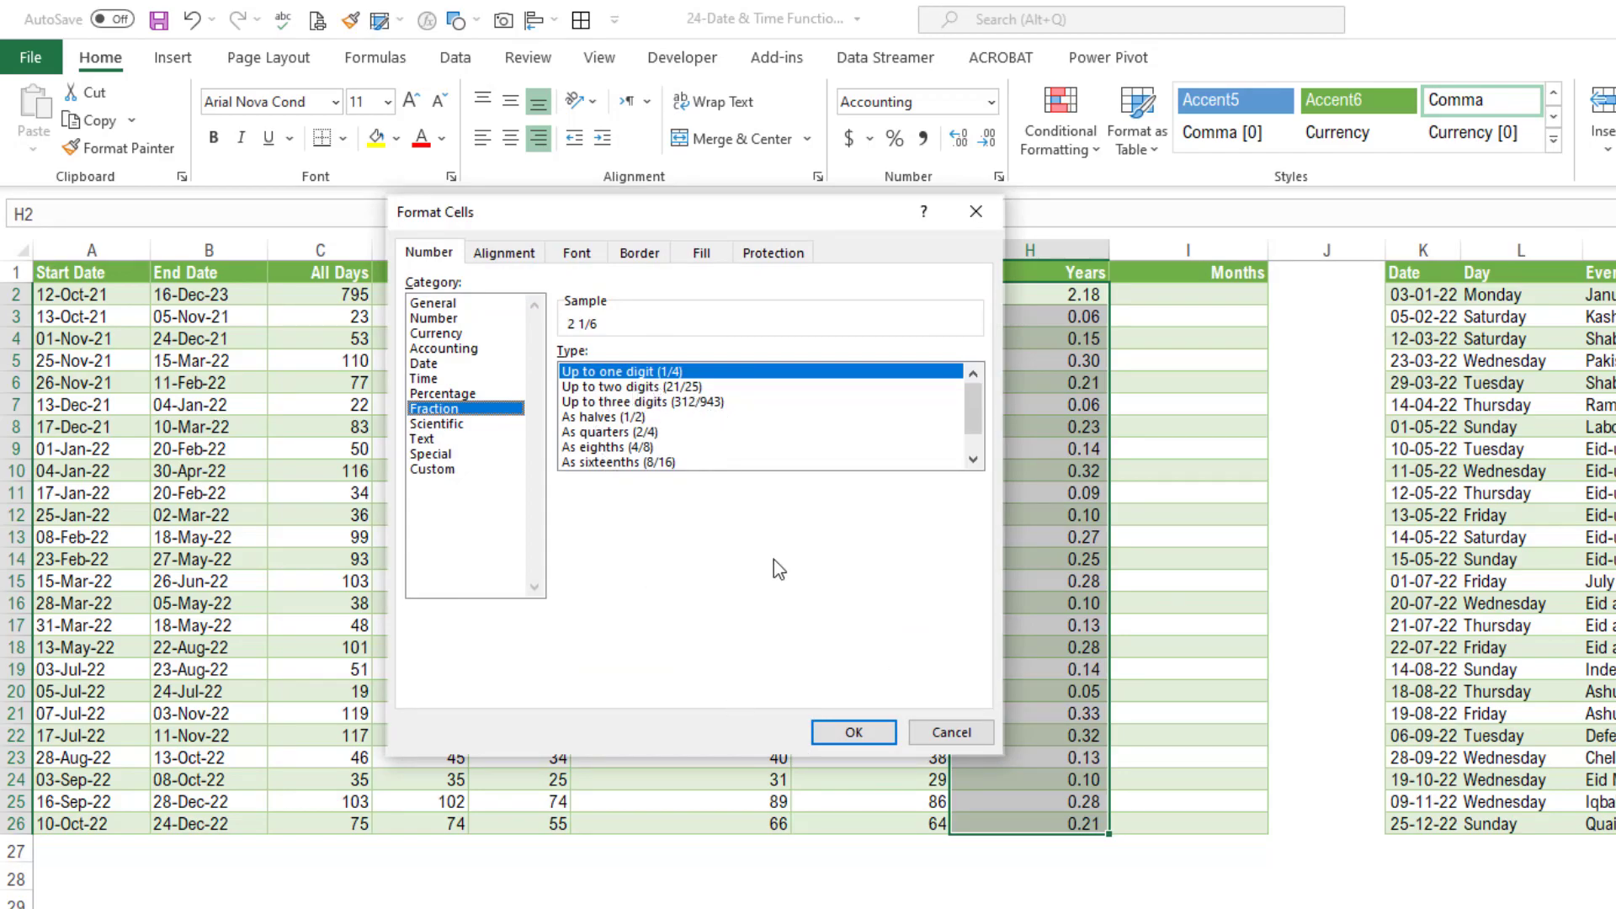
click(862, 729)
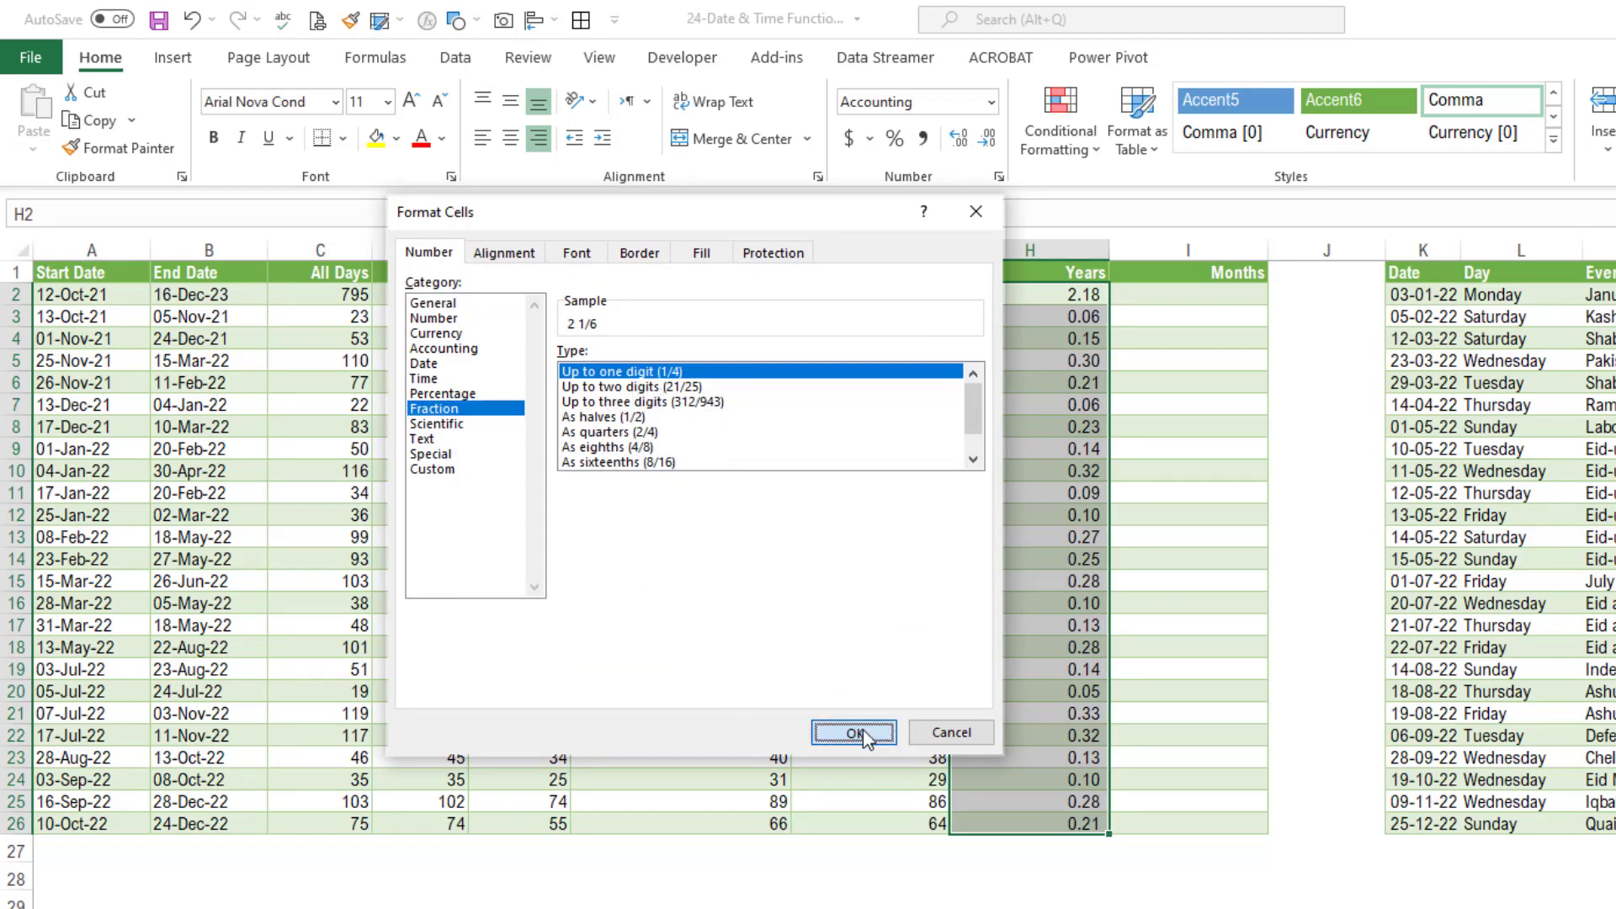
Examine the fraction display of individual Years cells, including H3, H4, H8, H21 and H23.
click(1083, 337)
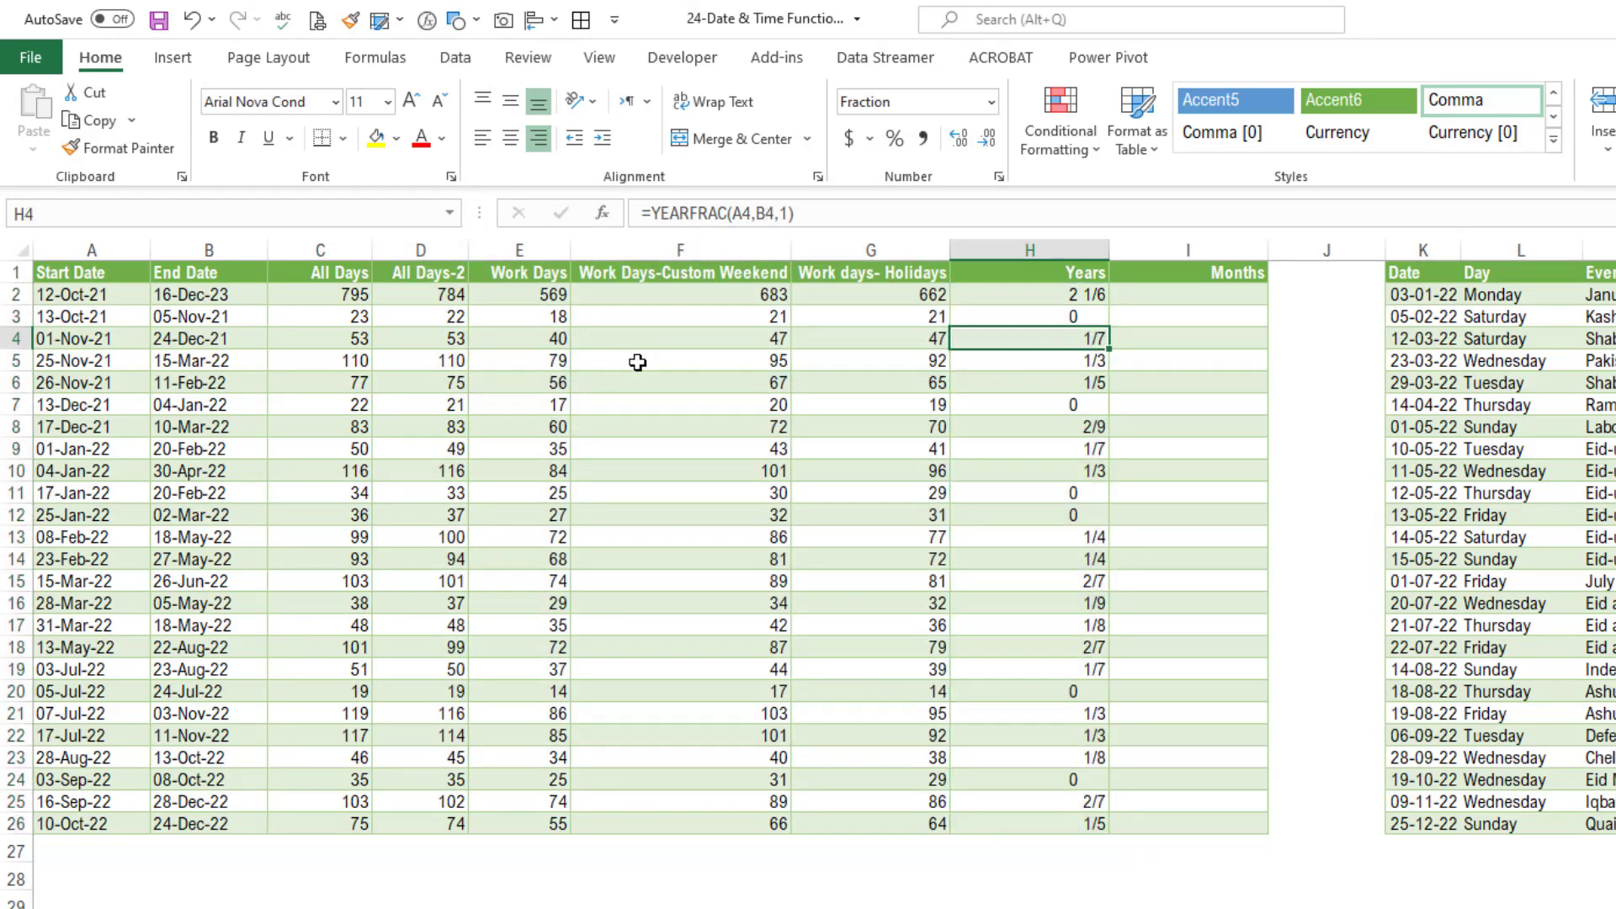
click(1073, 318)
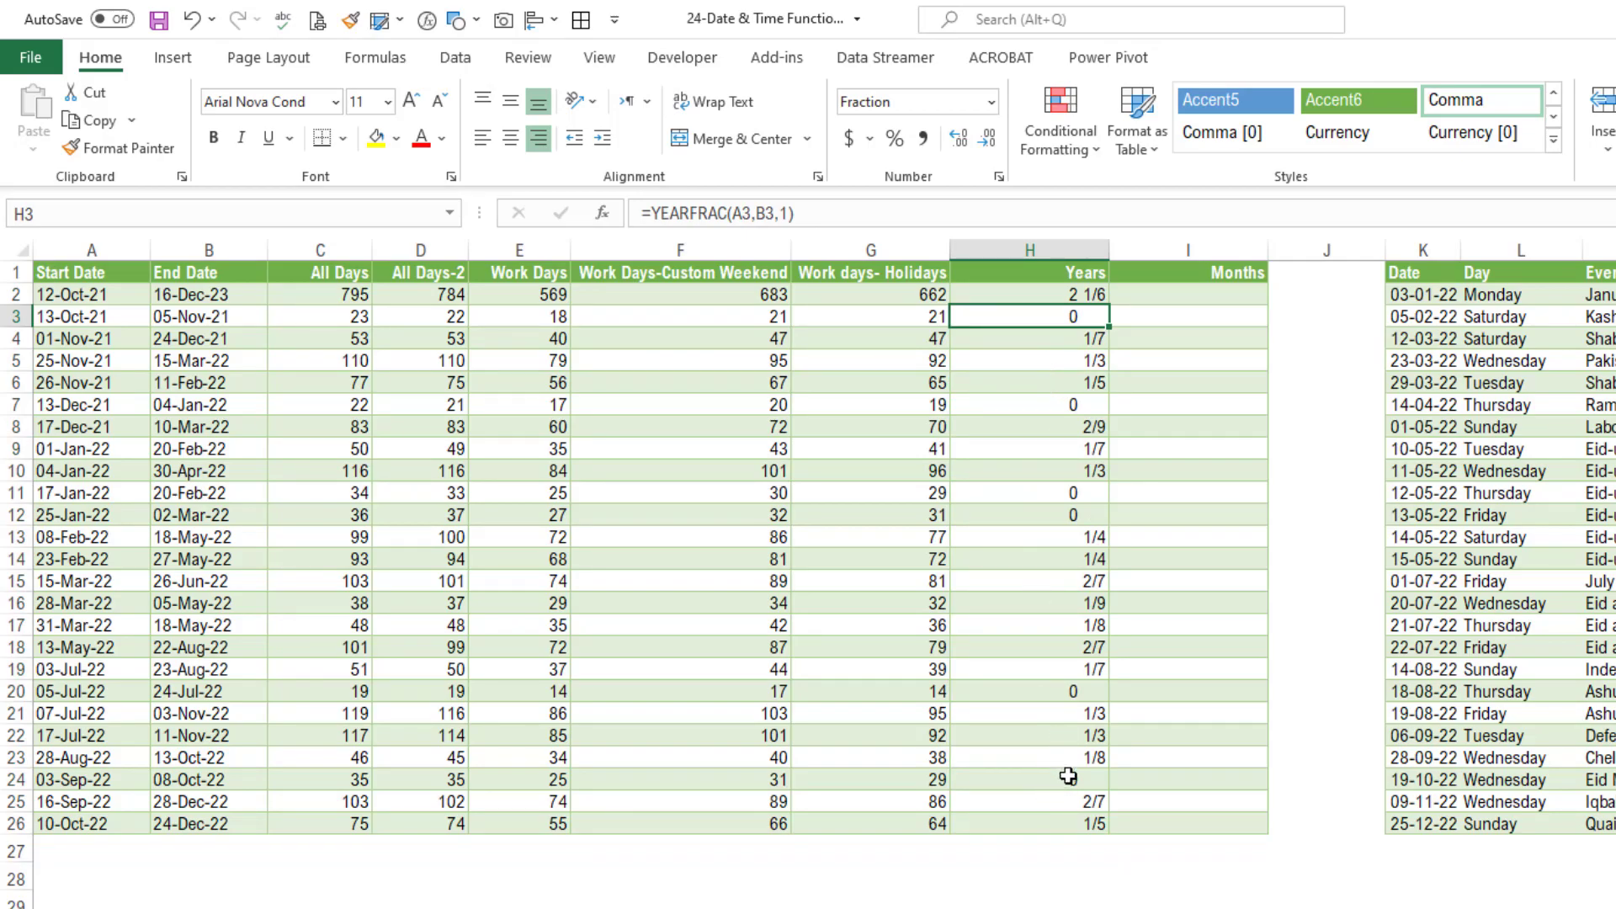
click(1073, 714)
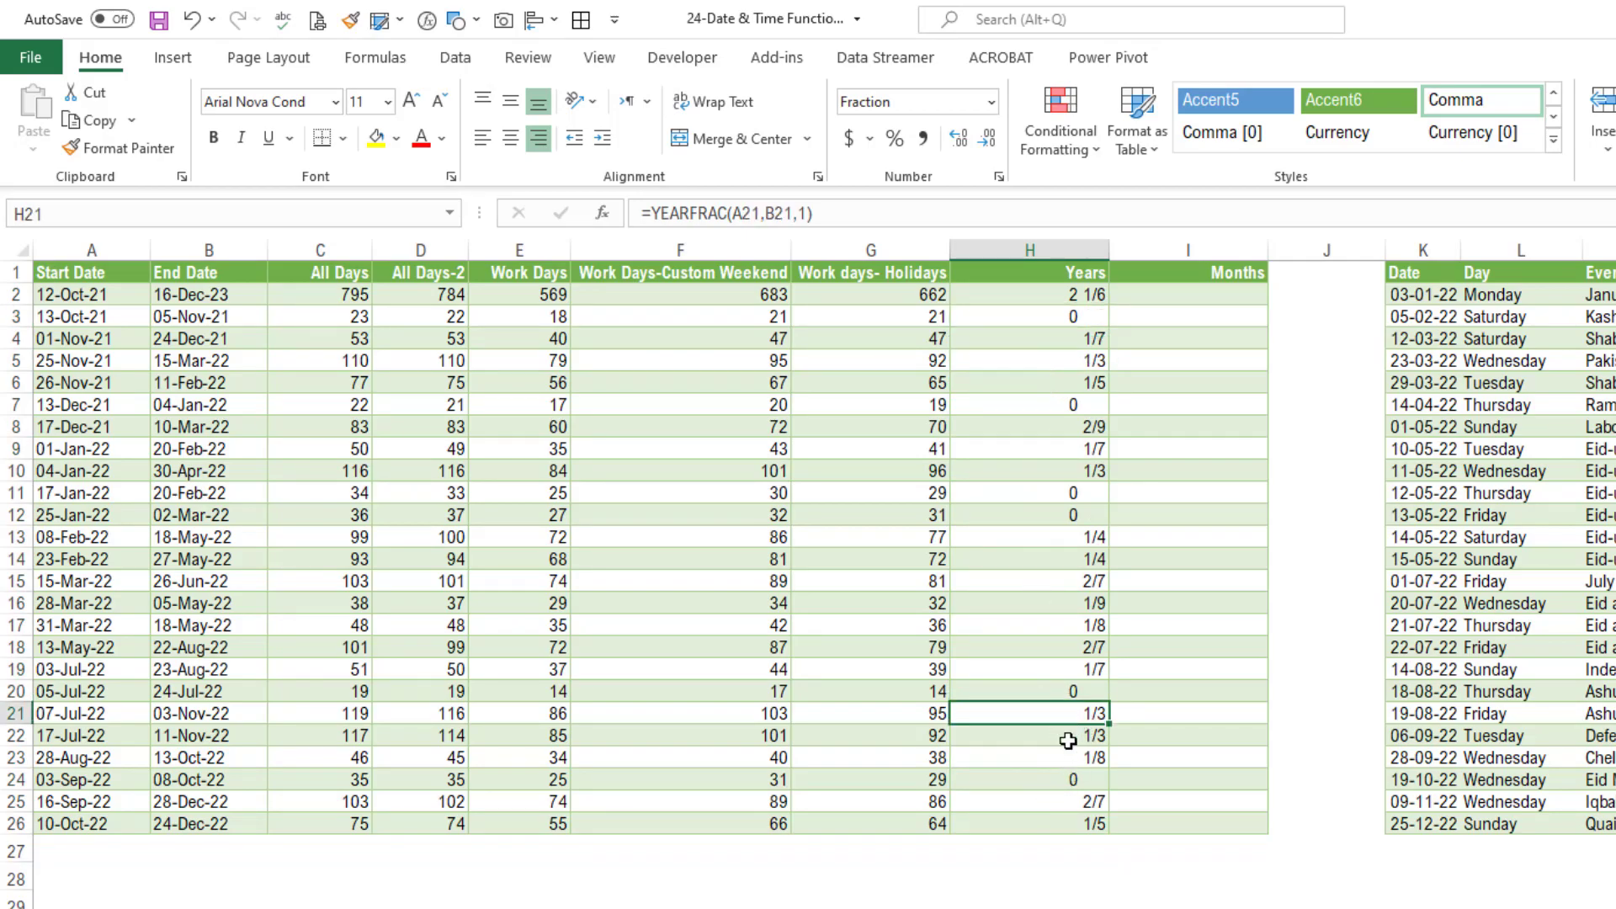
click(1069, 735)
click(1069, 757)
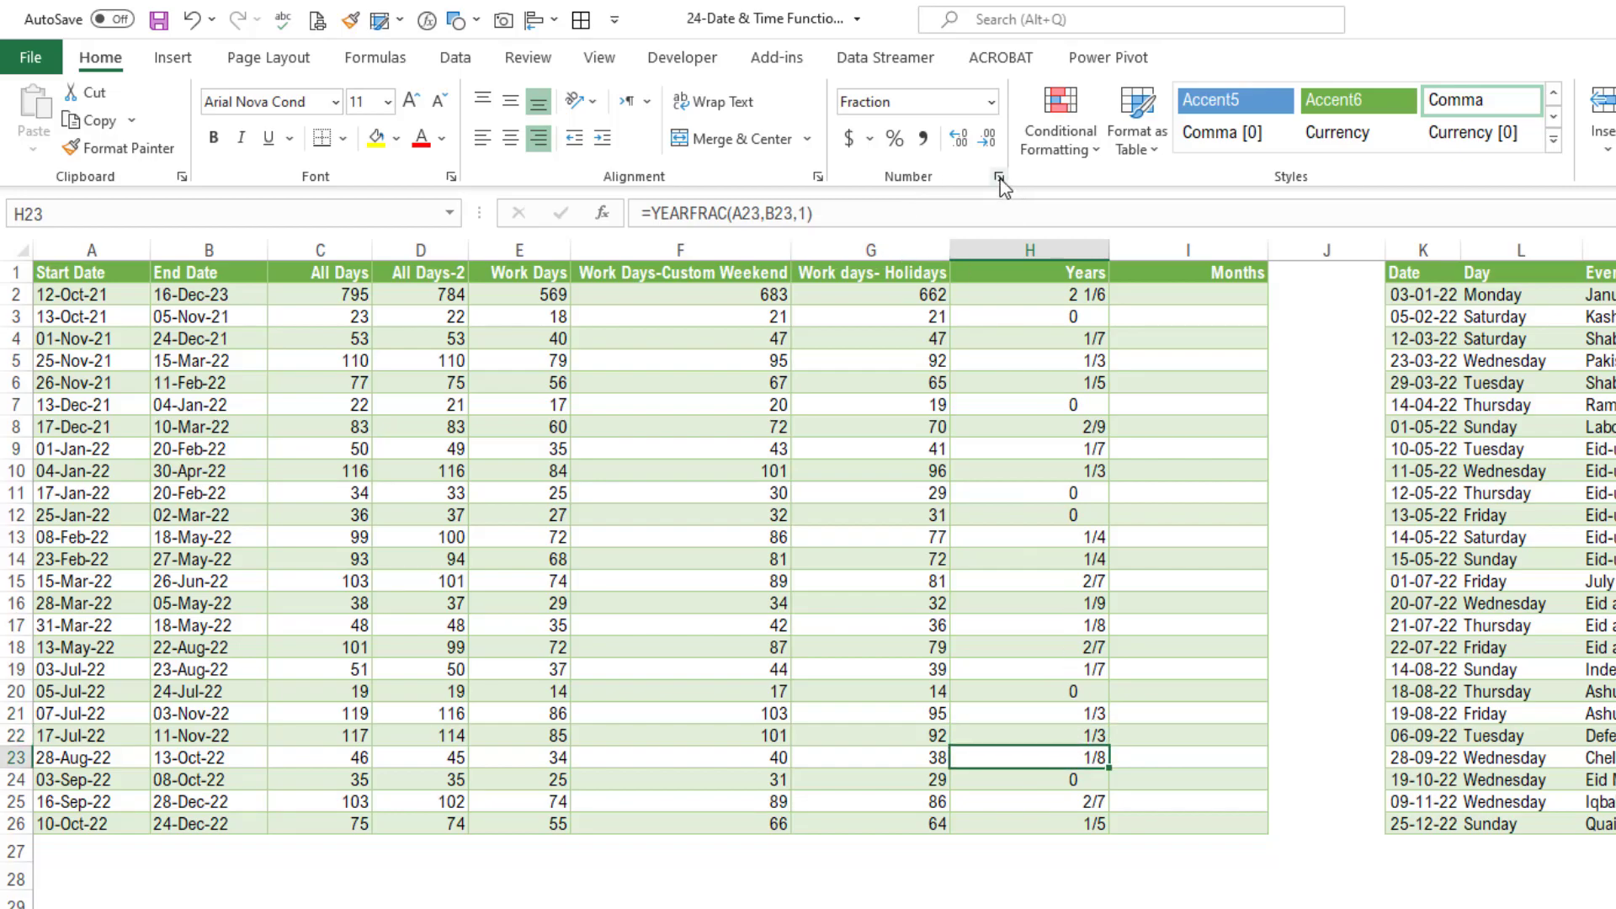
click(1070, 425)
click(1071, 405)
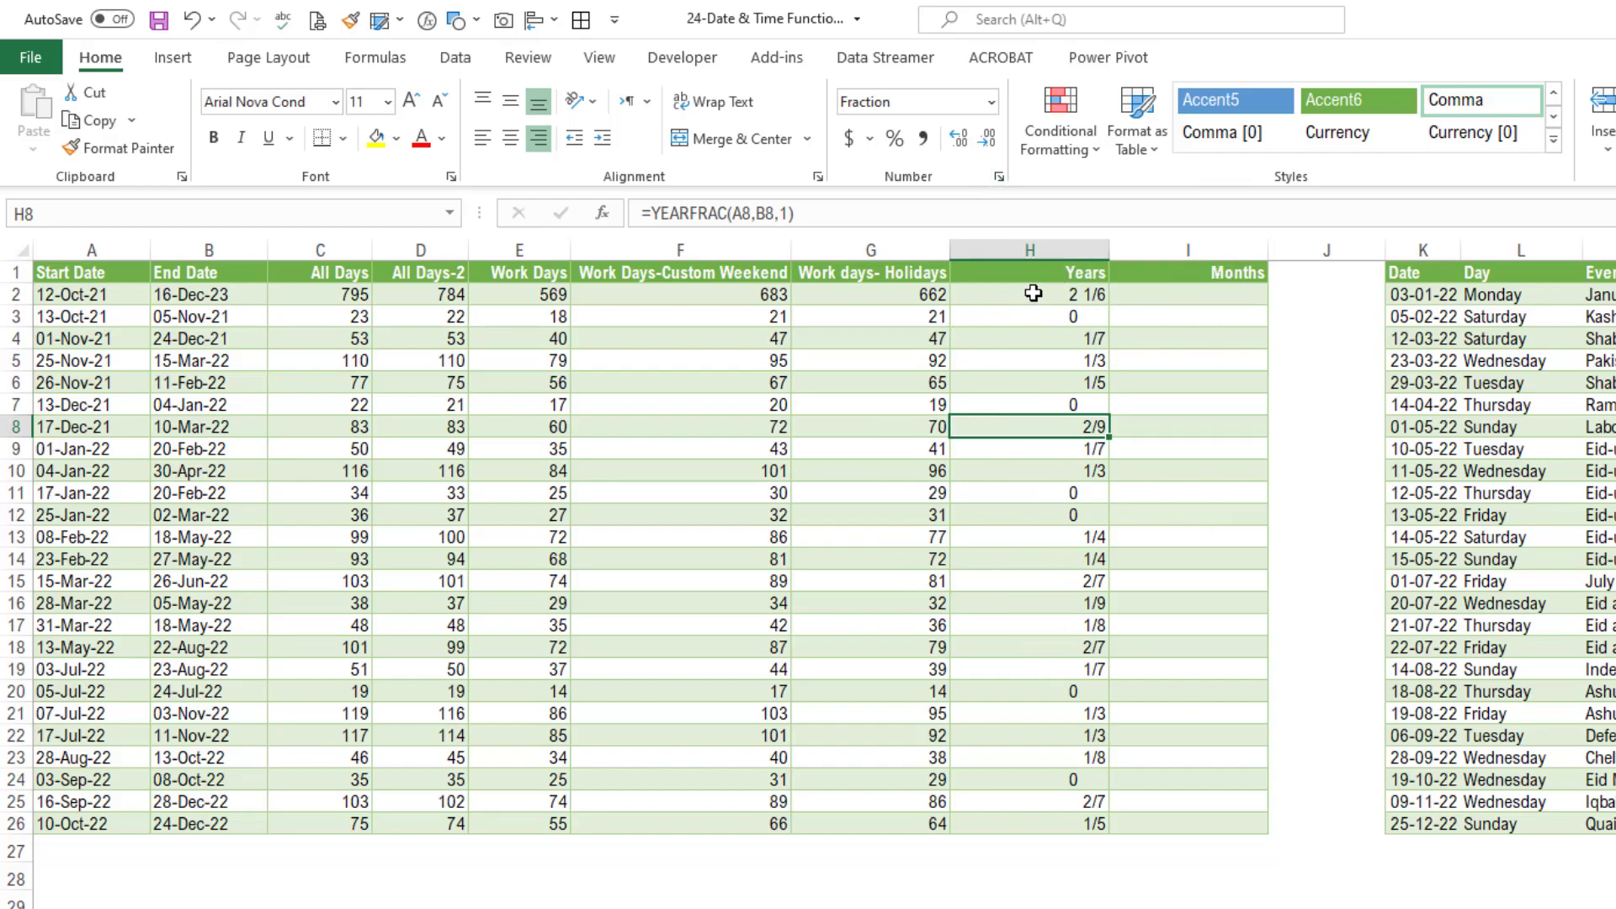
Format the Years values in H2:H26 with the Number category and two decimal places.
drag(1033, 298, 1013, 822)
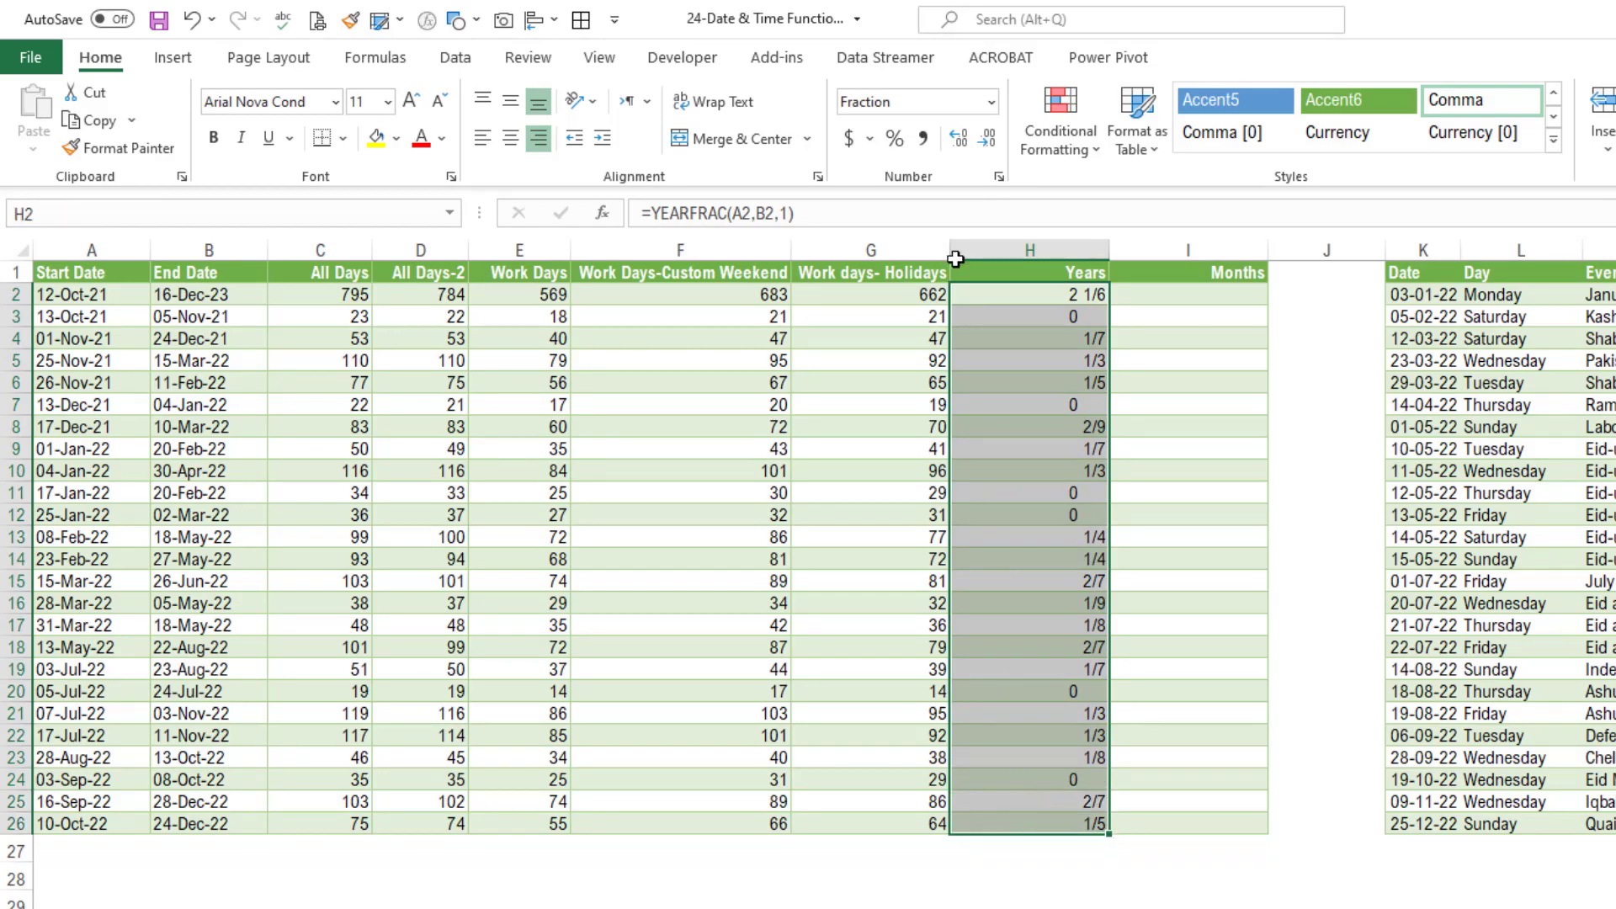
click(998, 176)
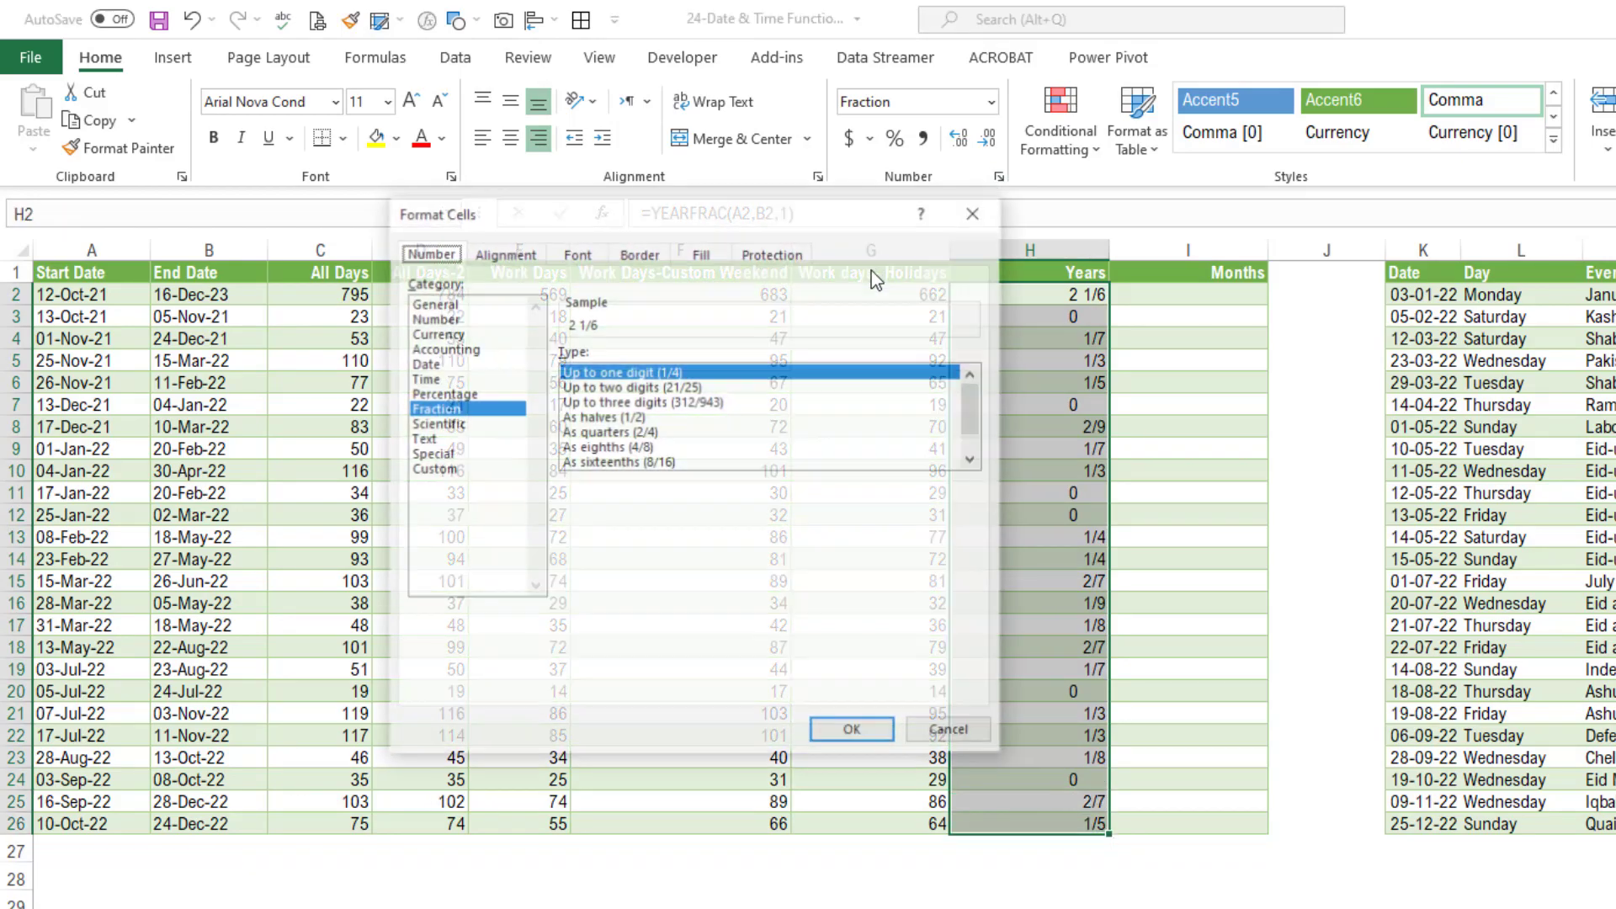
click(438, 318)
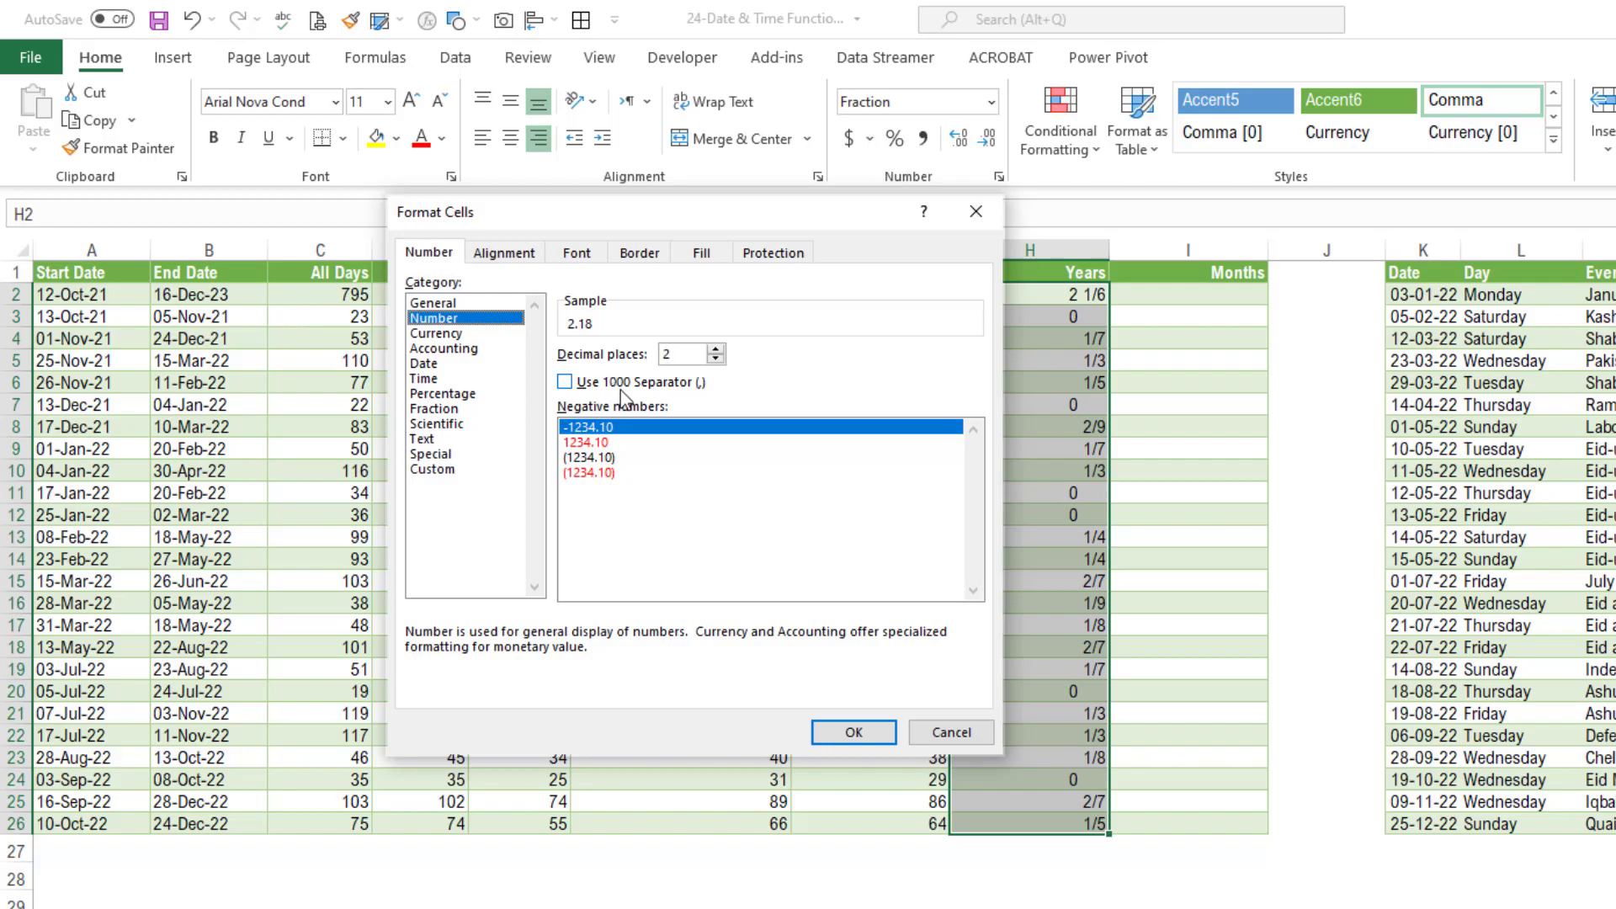
click(863, 735)
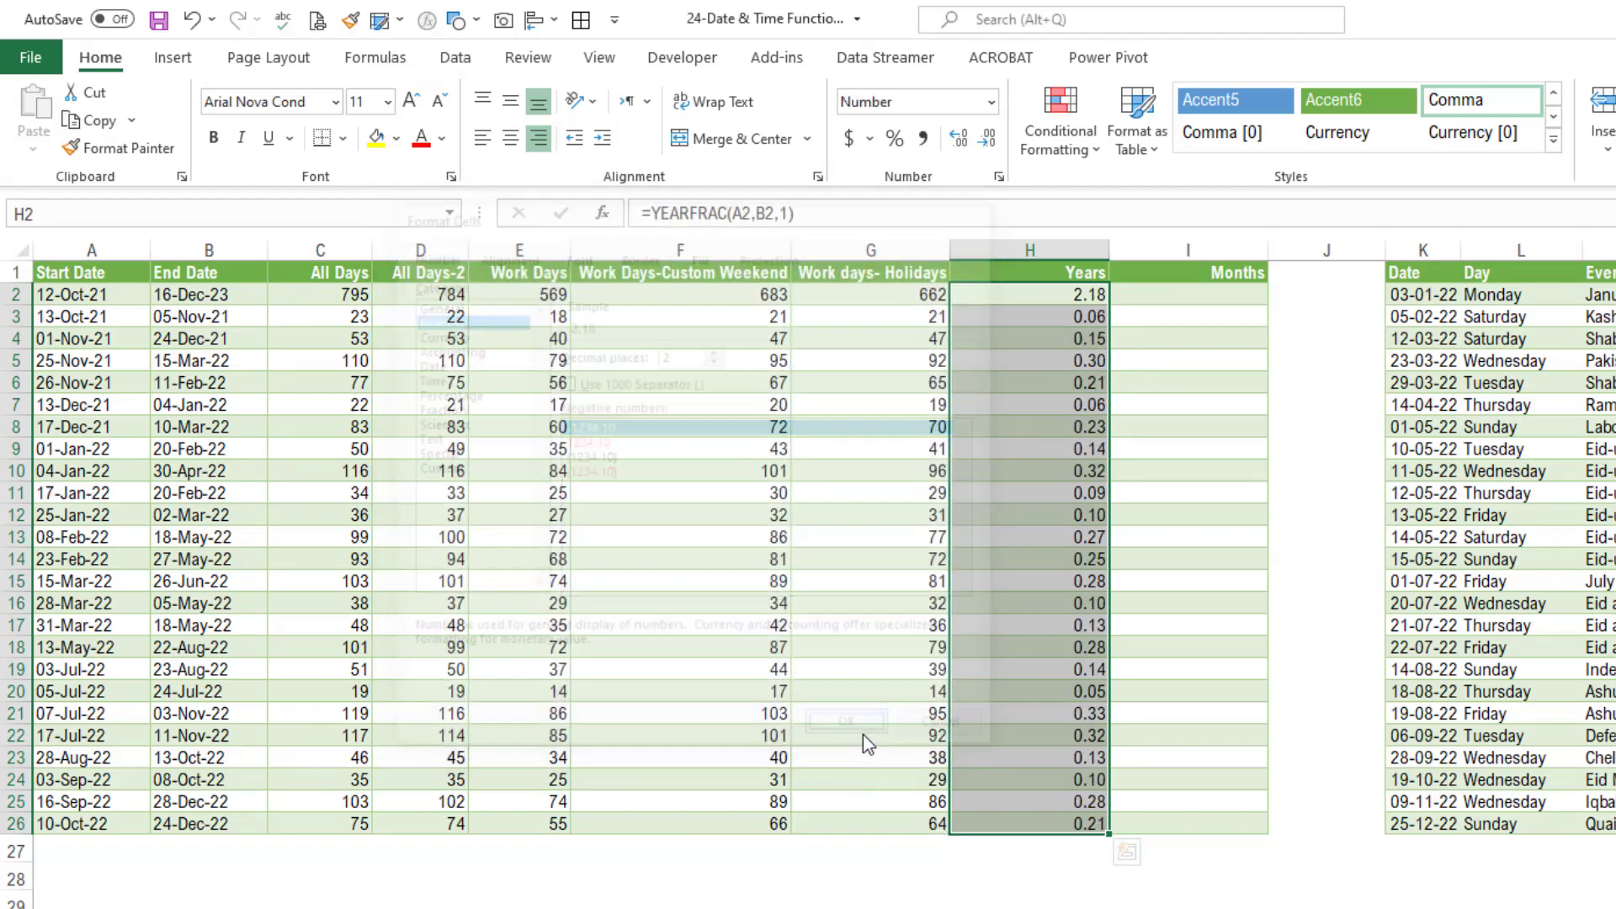
click(1079, 316)
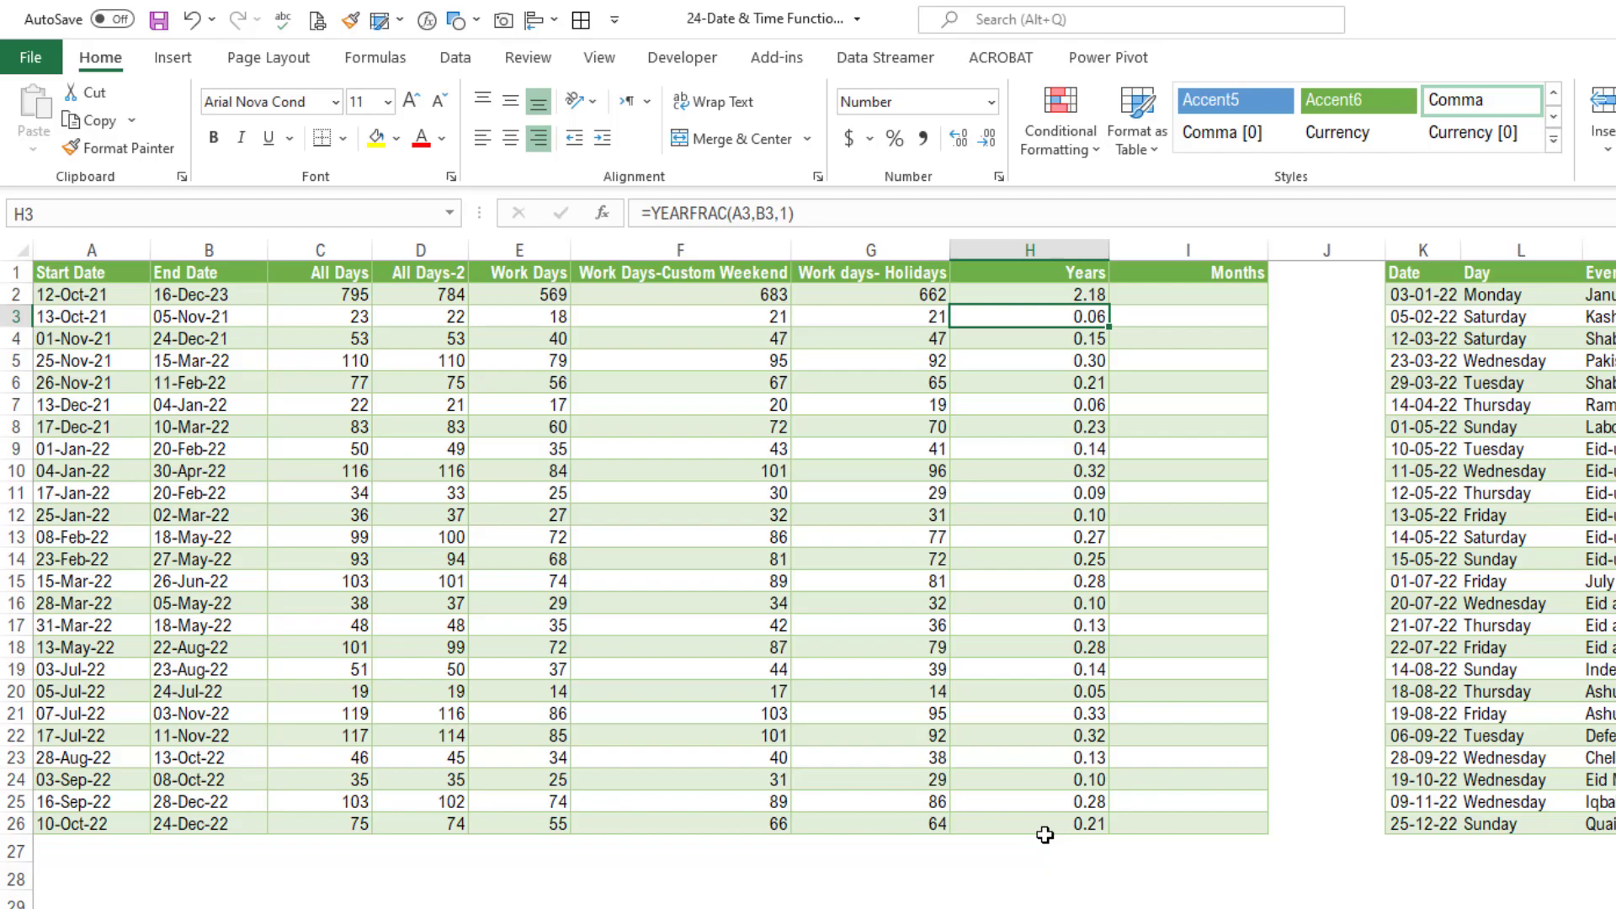
Fill I2:I26 under Months with the formula =H2*12, and look across the values in row 3.
drag(1189, 294, 1188, 825)
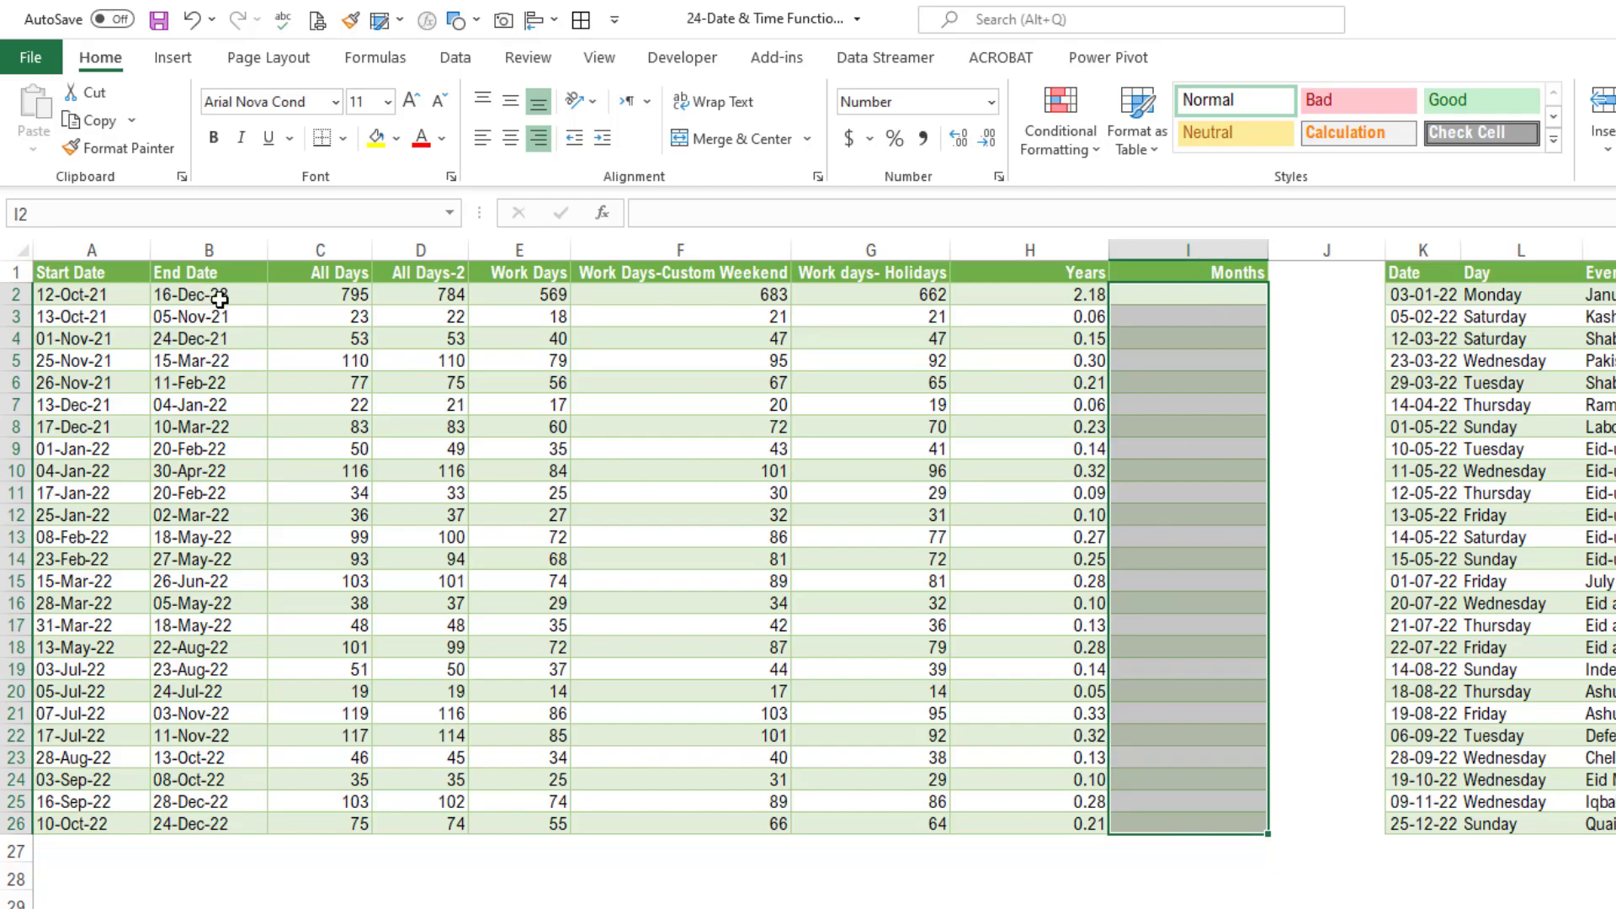
text(=)
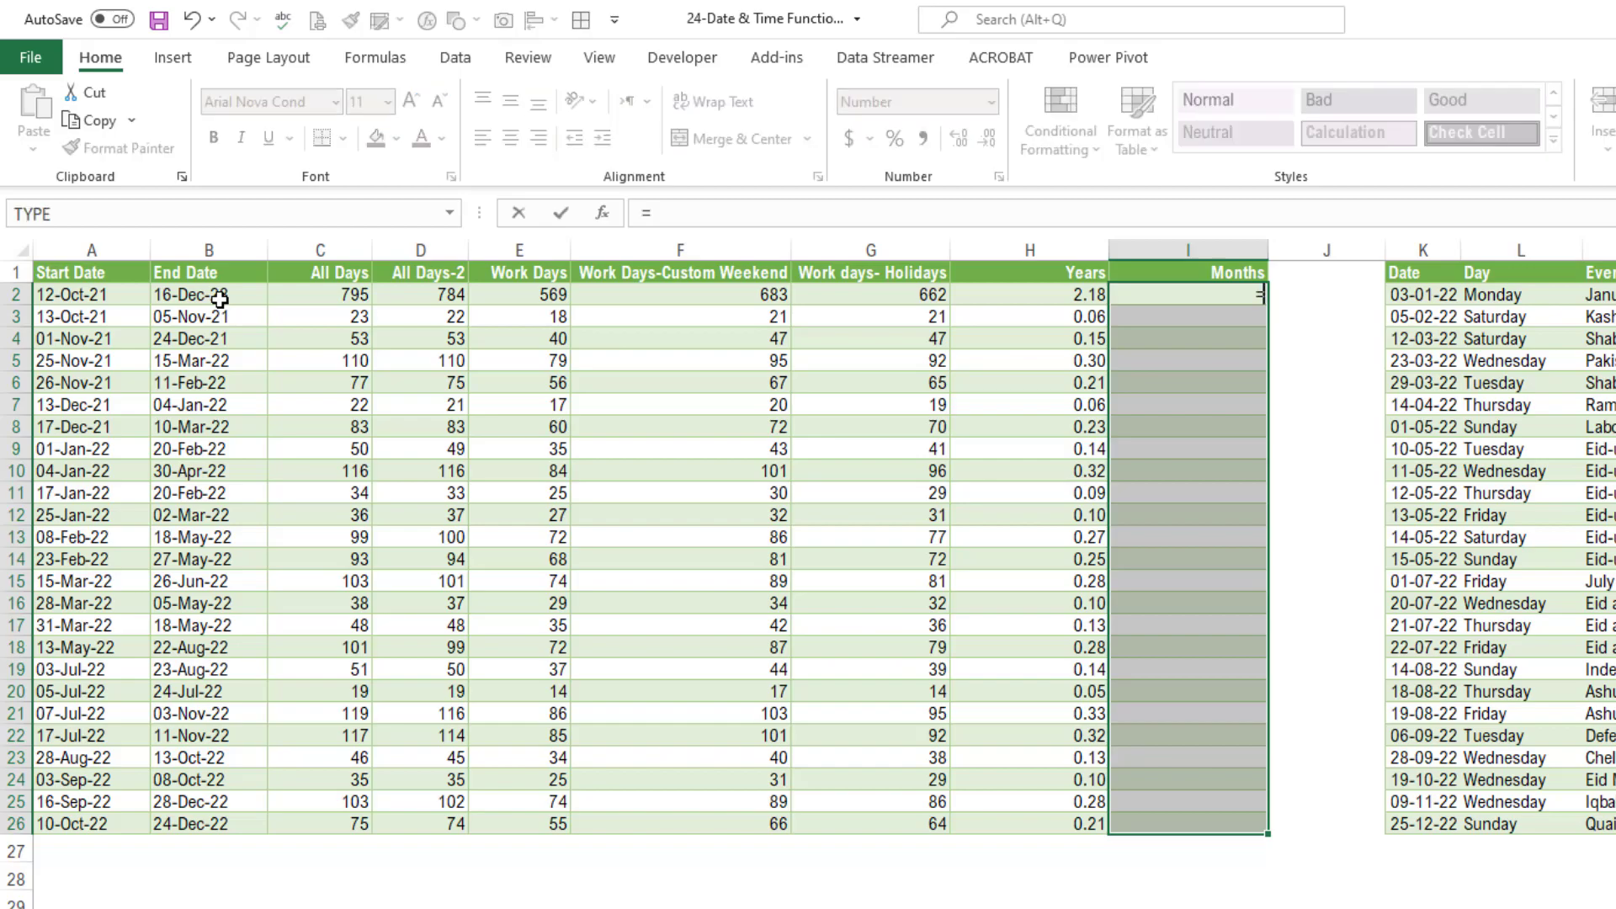
key(Left)
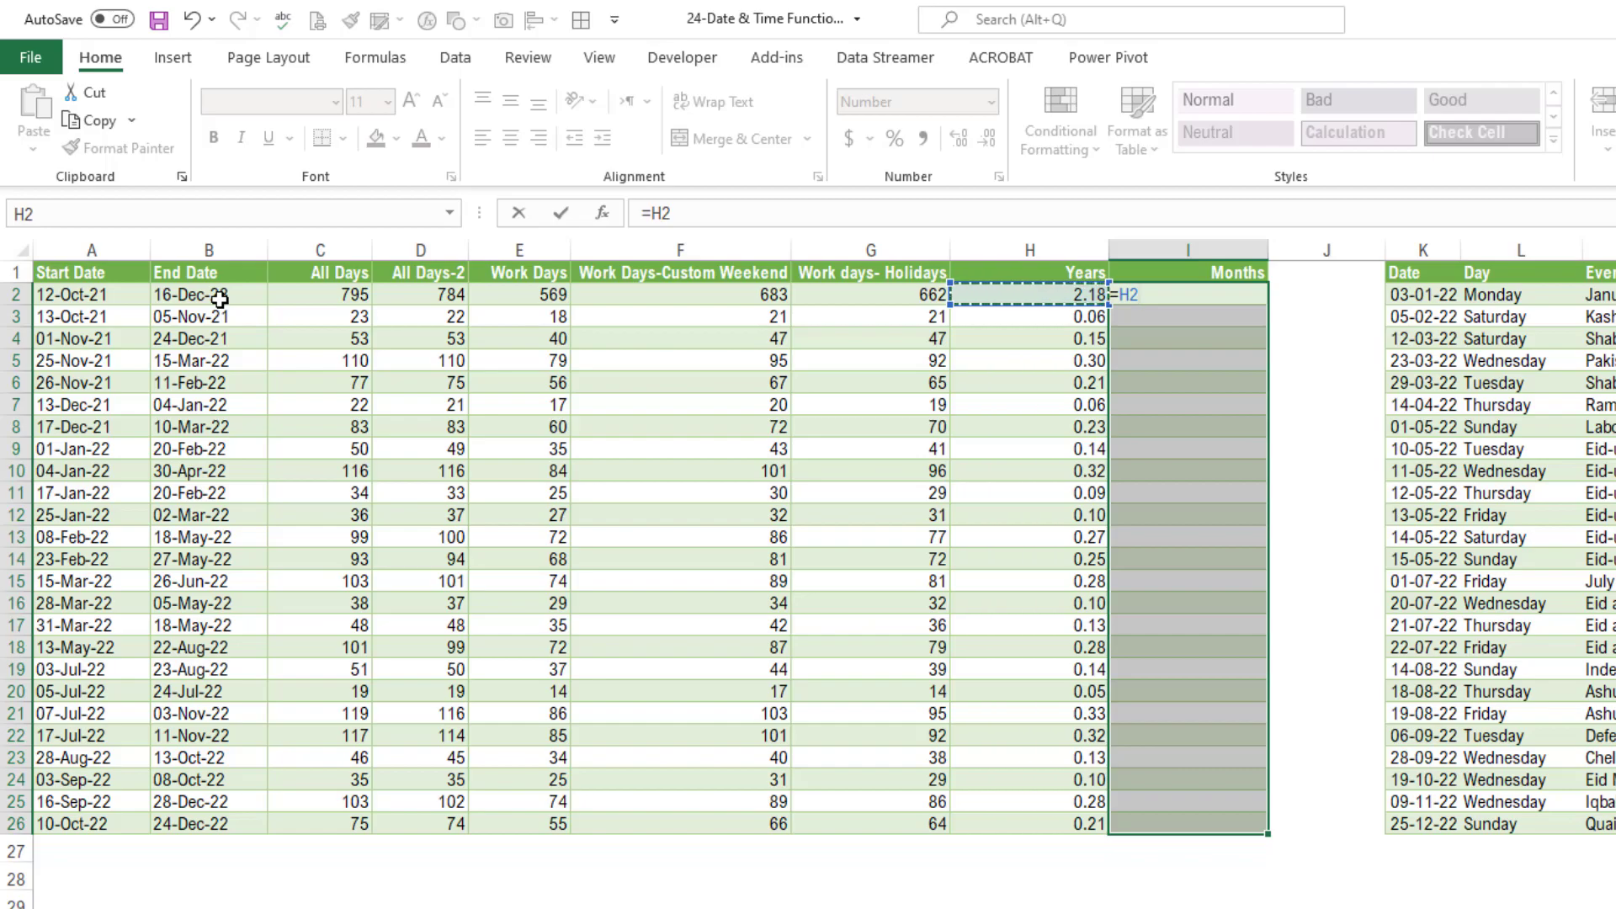
text(*12)
key(ctrl+Return)
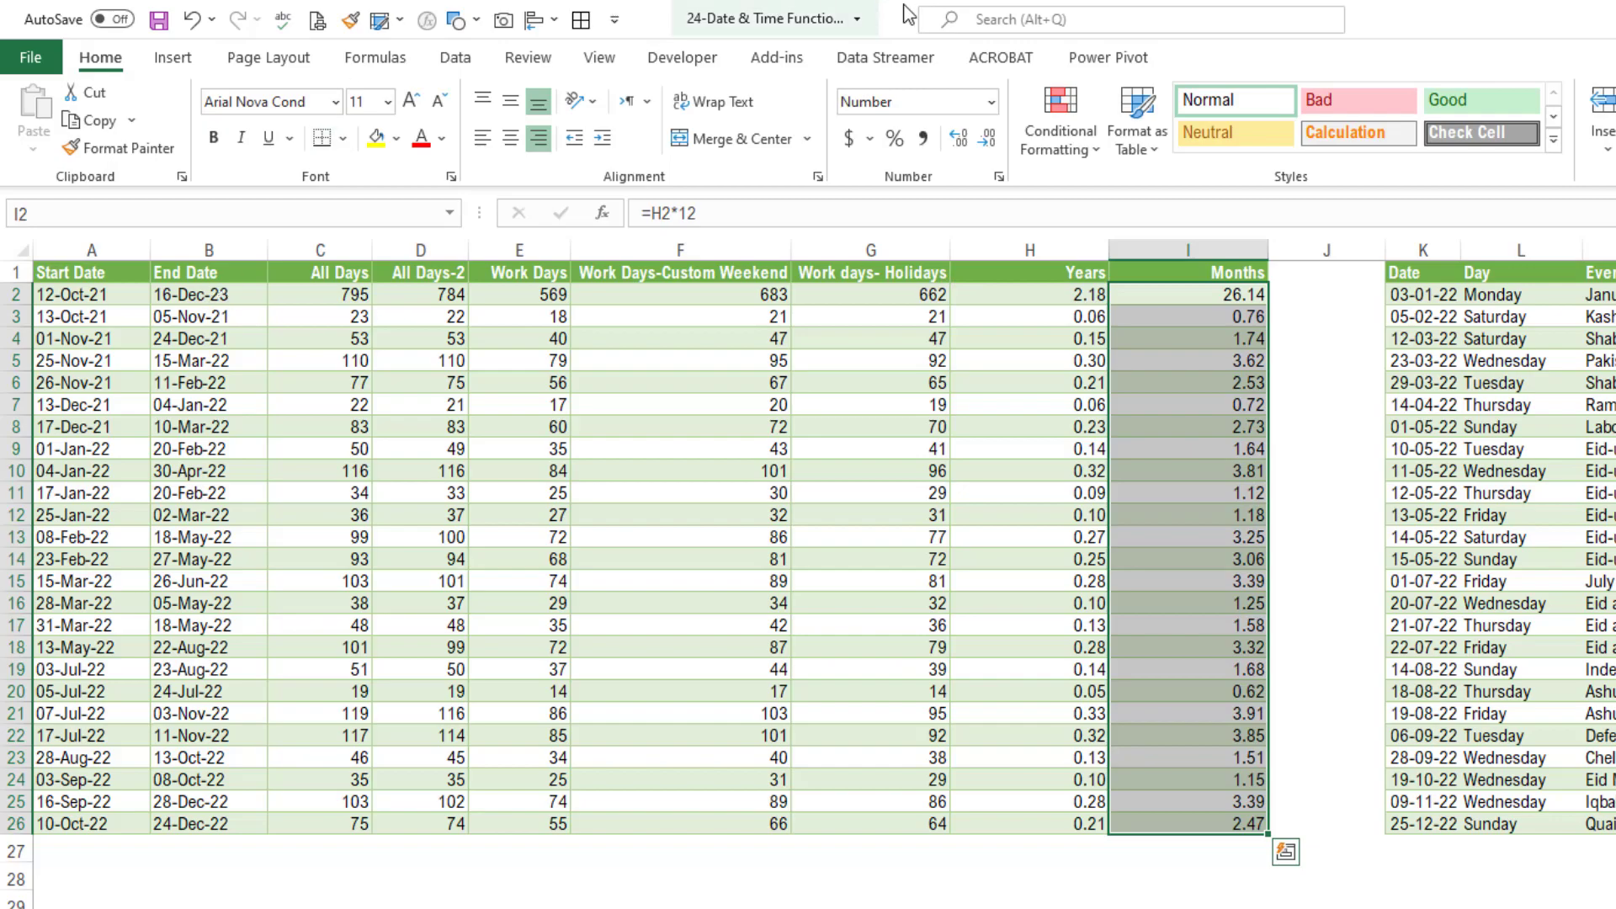
drag(96, 325, 1238, 323)
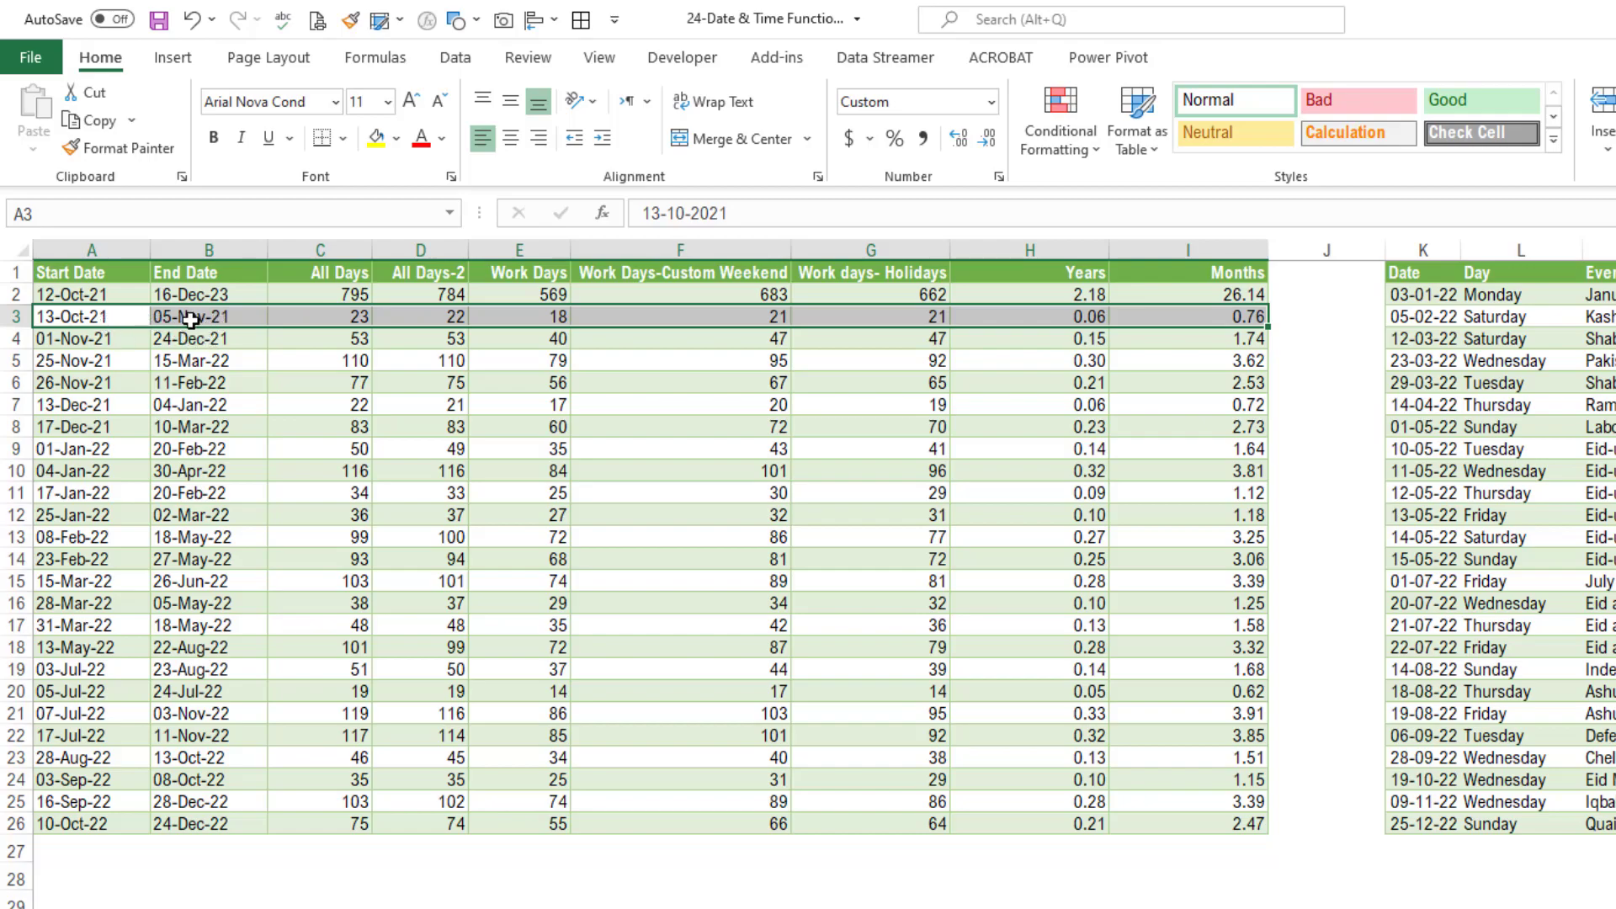
Replace the Months formula in I2:I26 with =YEARFRAC(A2,B2)*12, calculating directly from the start and end dates.
drag(1222, 296, 1190, 822)
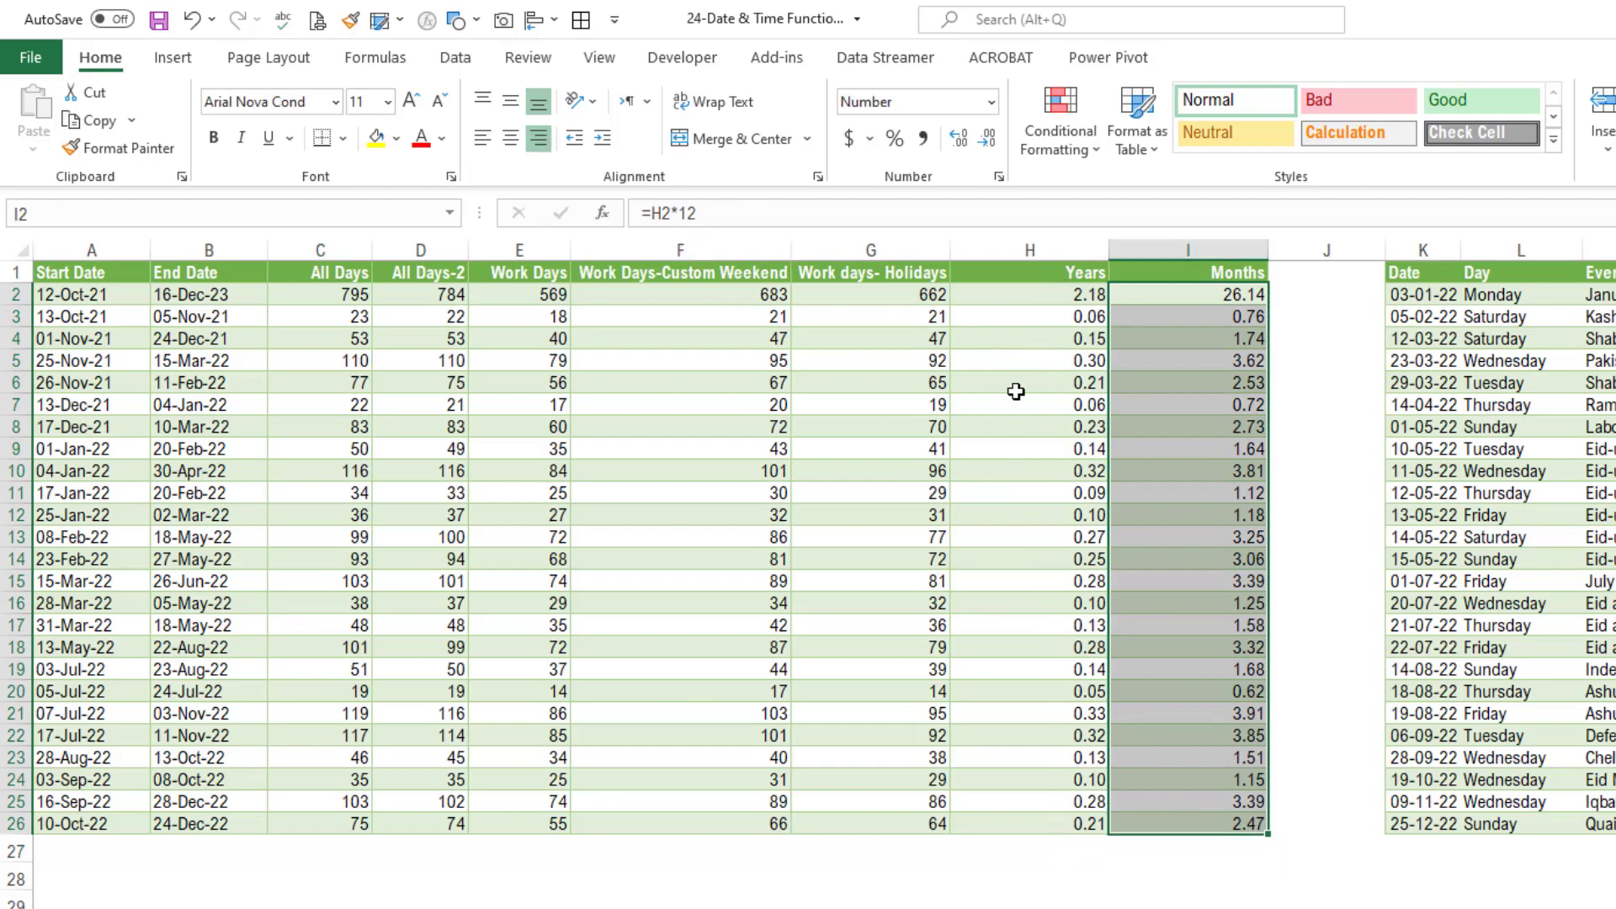
click(686, 208)
drag(687, 208, 602, 209)
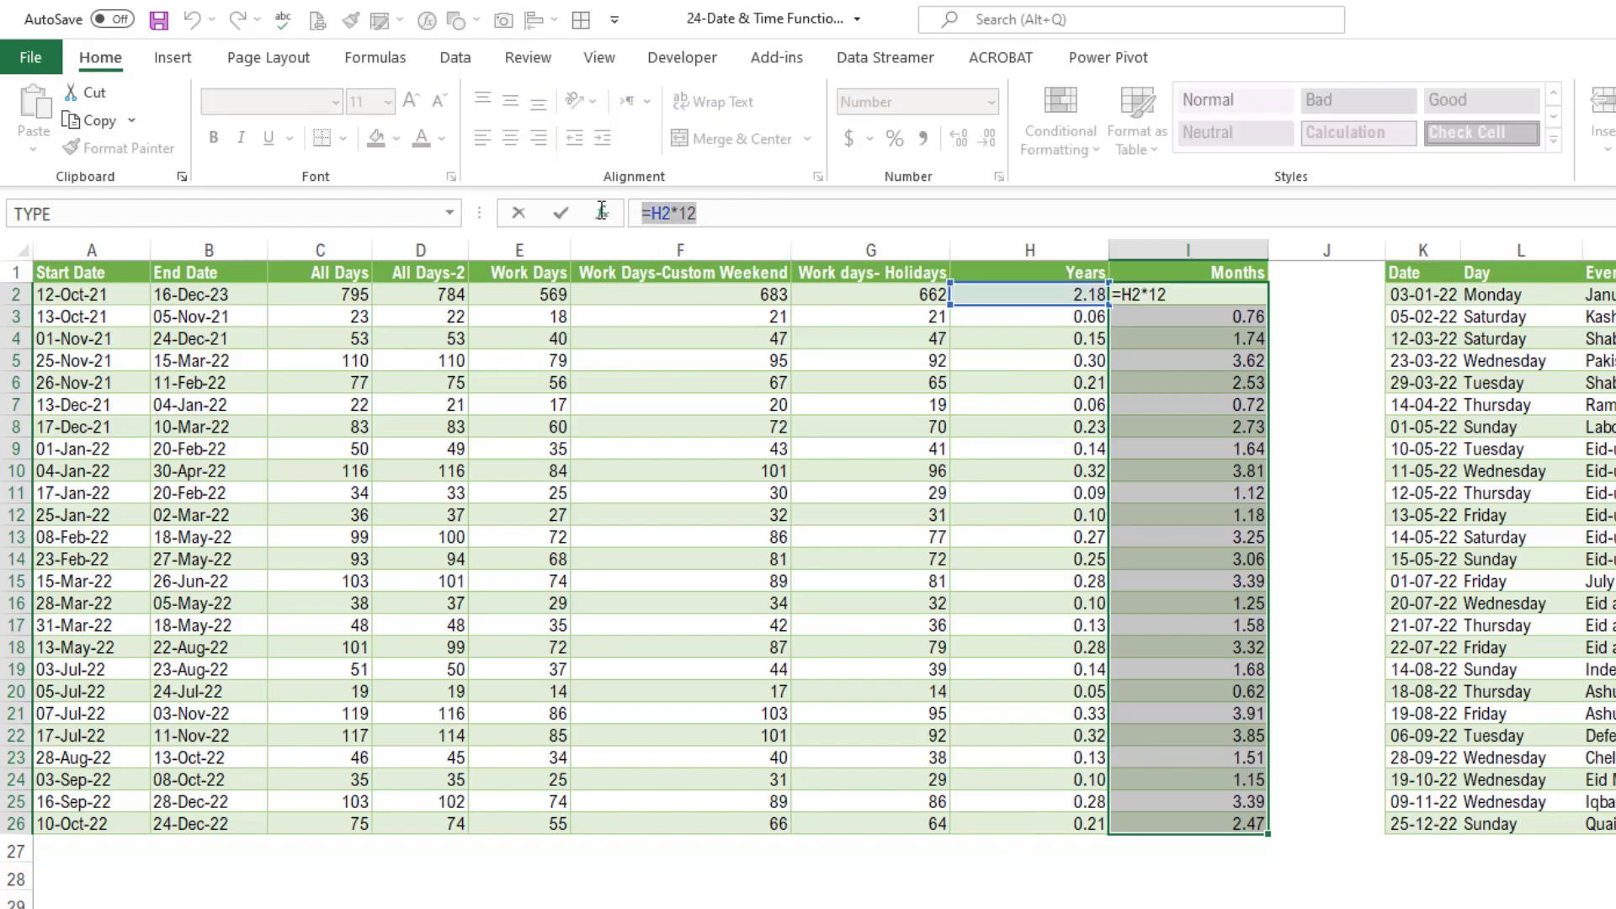
text(=y)
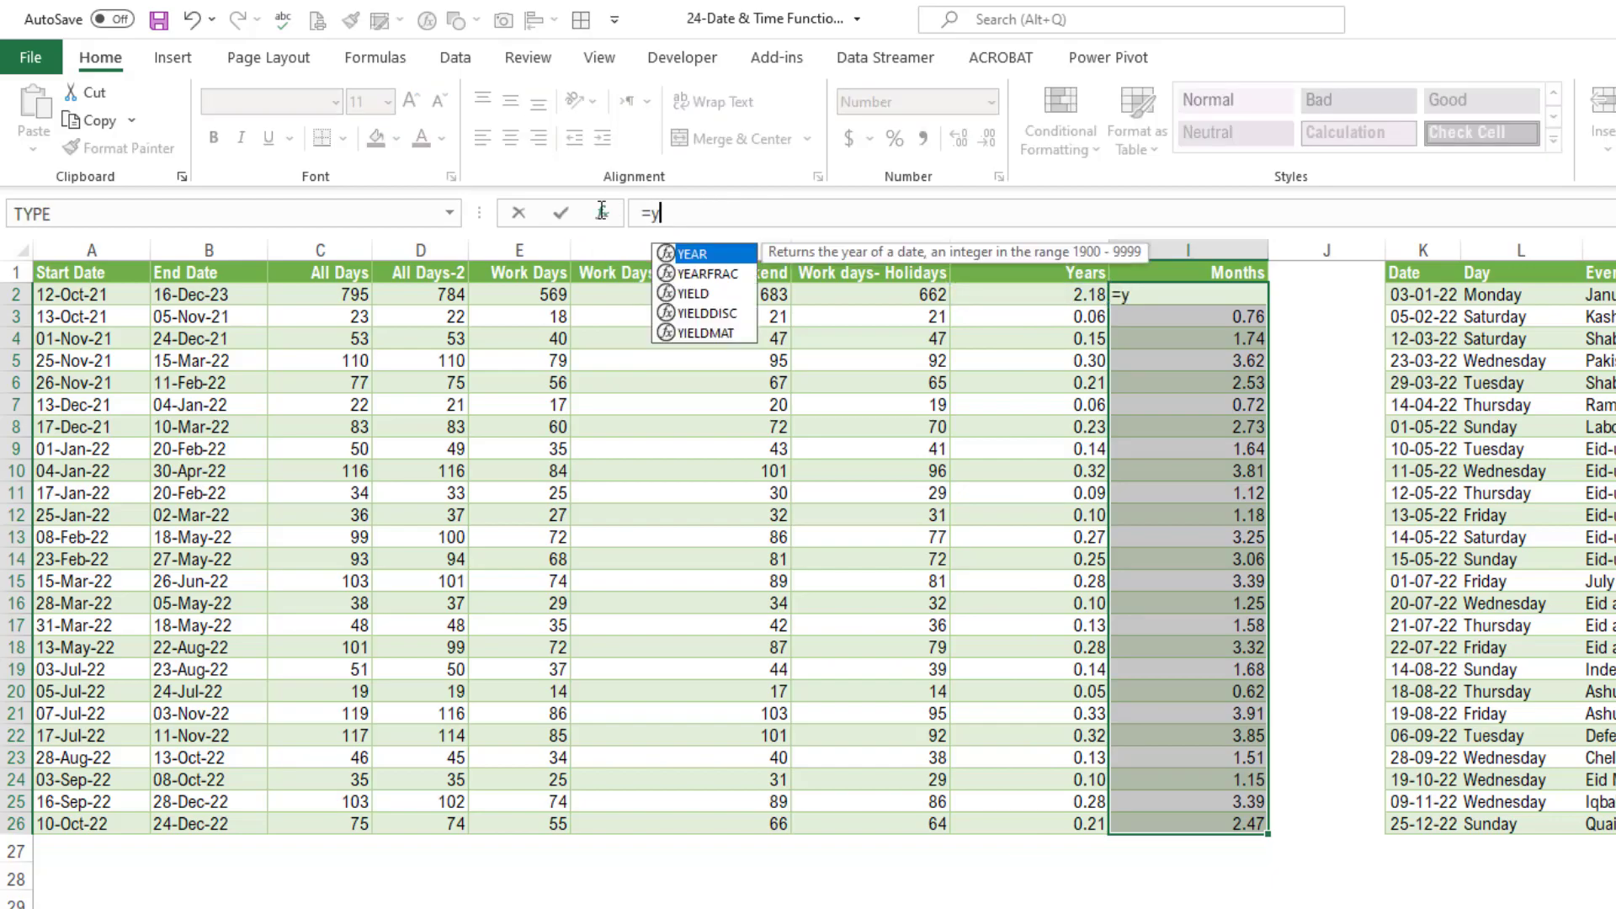
text(earfr)
key(Tab)
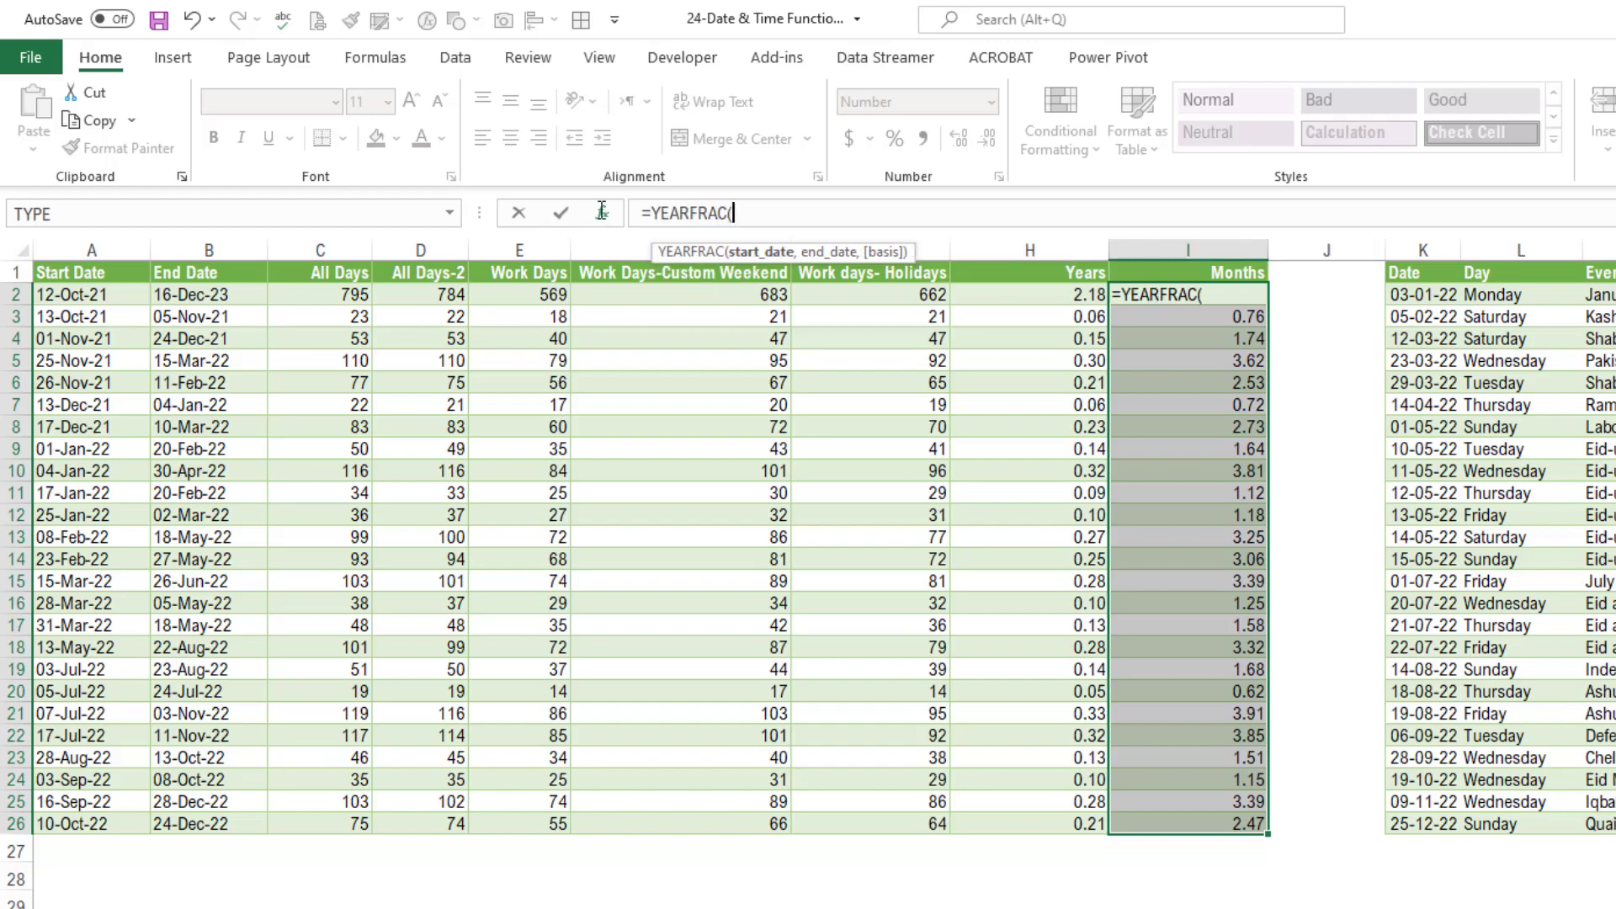
click(91, 296)
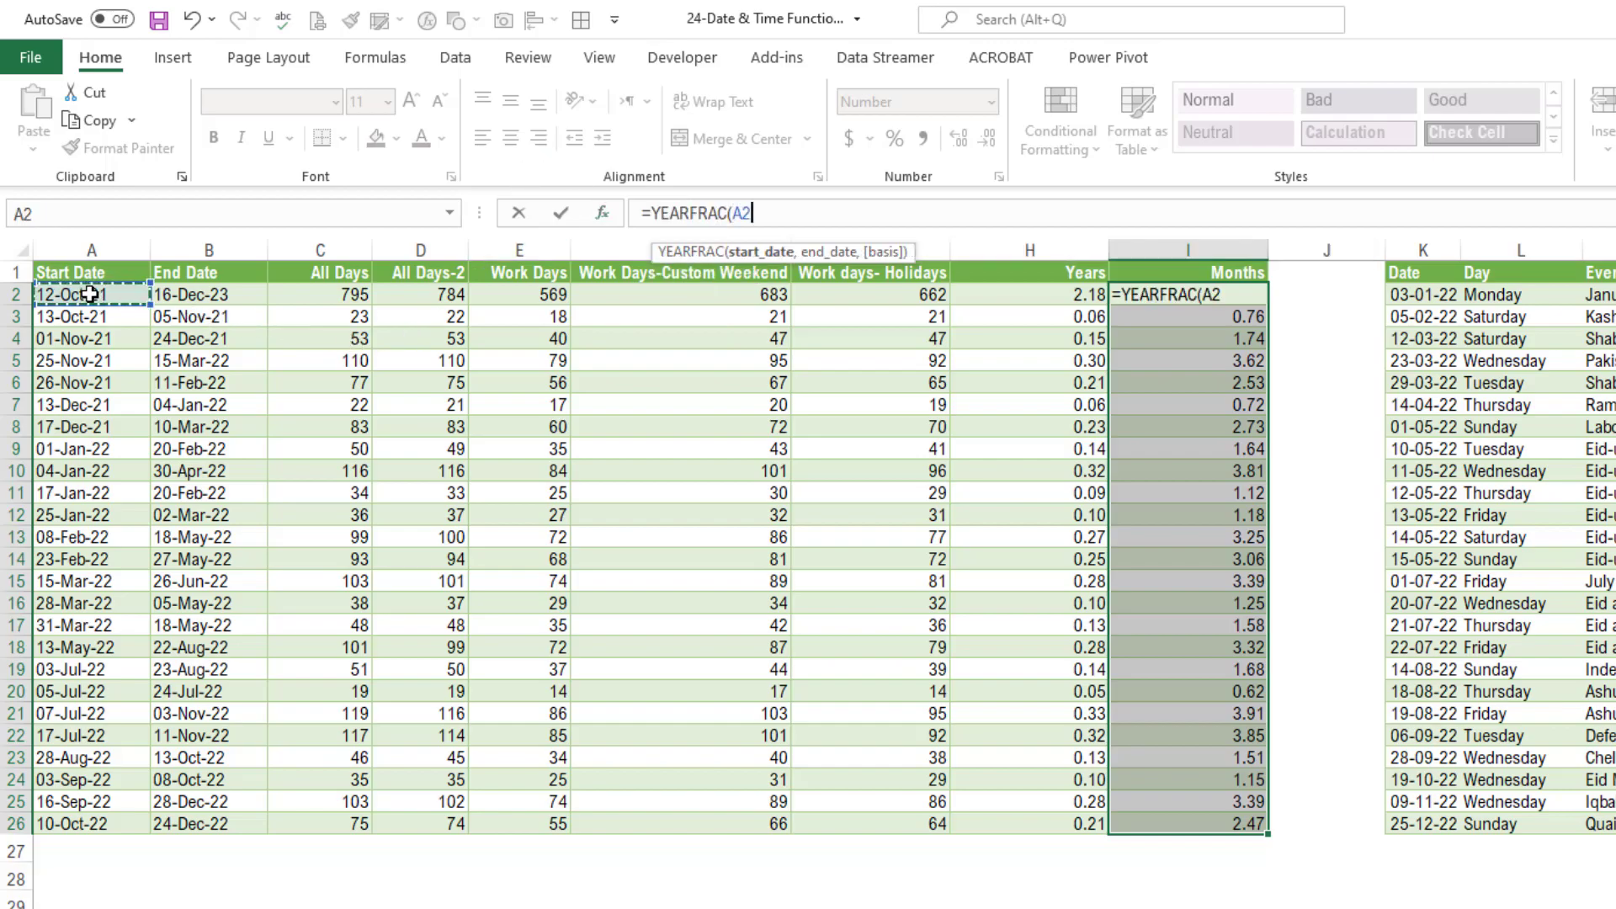
text(,)
click(202, 297)
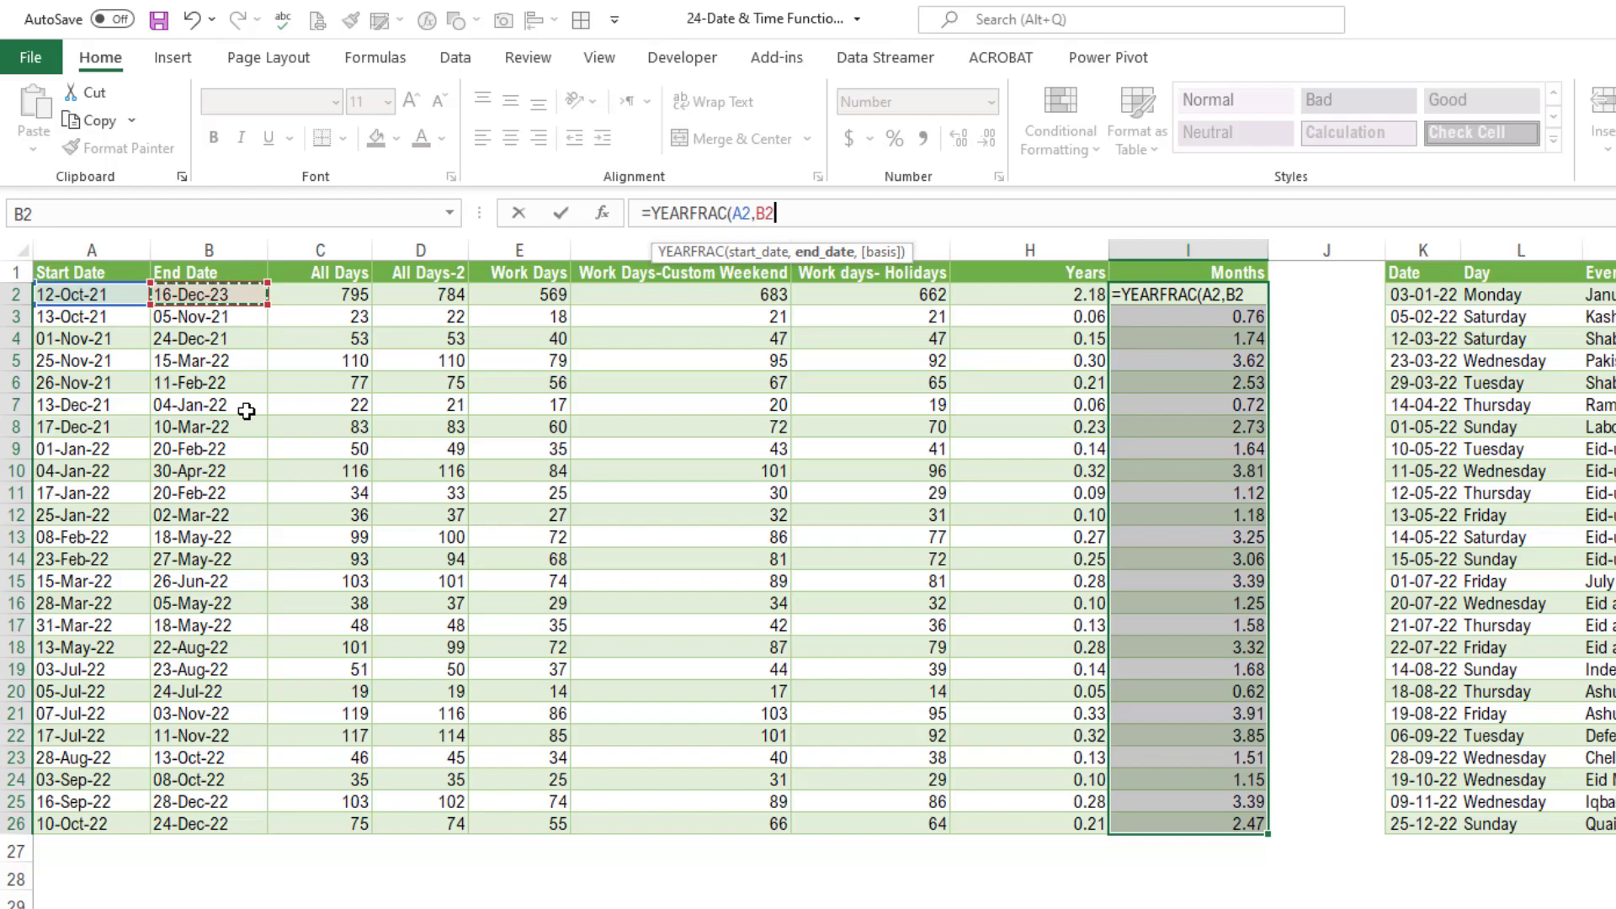
text()*12)
key(ctrl+Return)
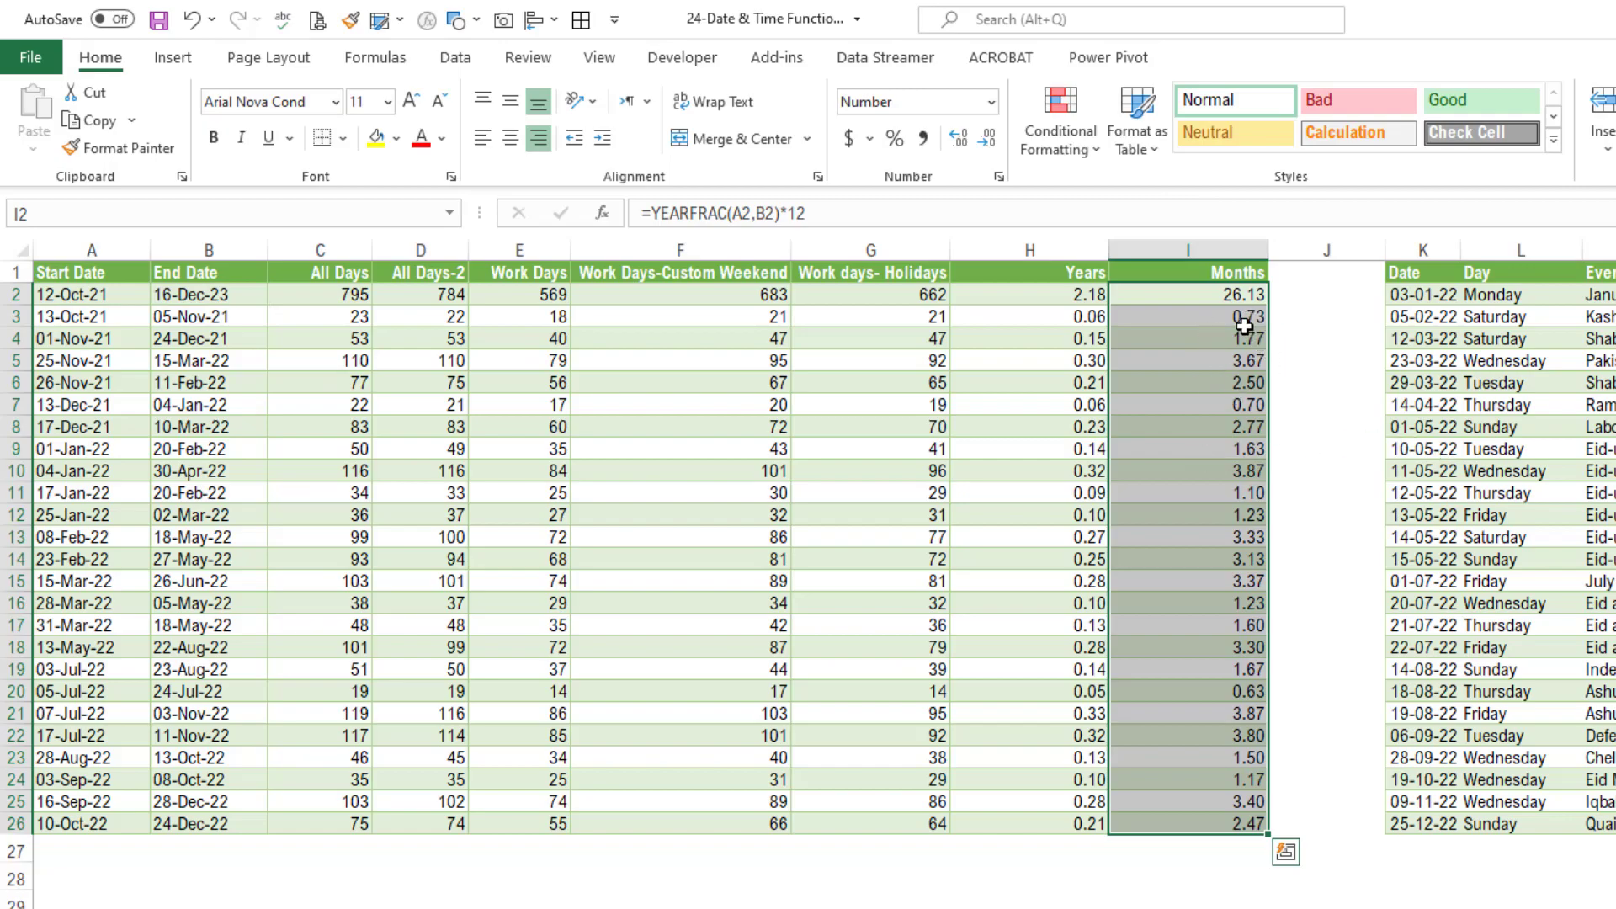
Add basis 1 - Actual/actual to the Months formula in I2:I26, making it =YEARFRAC(A2,B2,1)*12, and select I3.
click(767, 213)
key(Right)
text(,)
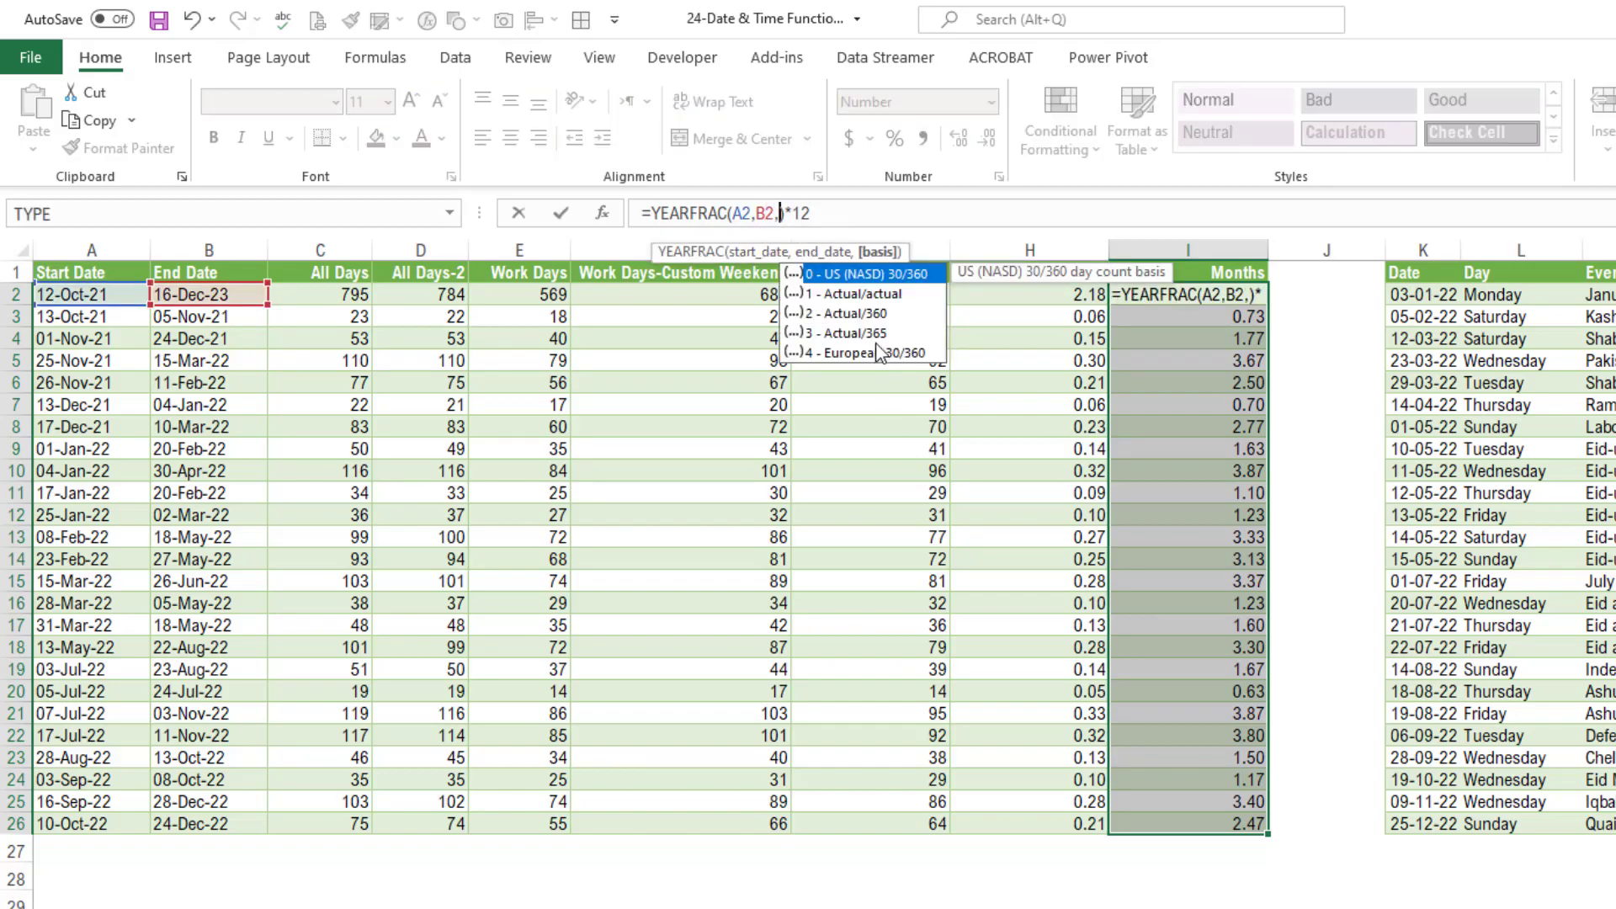
click(883, 294)
key(Tab)
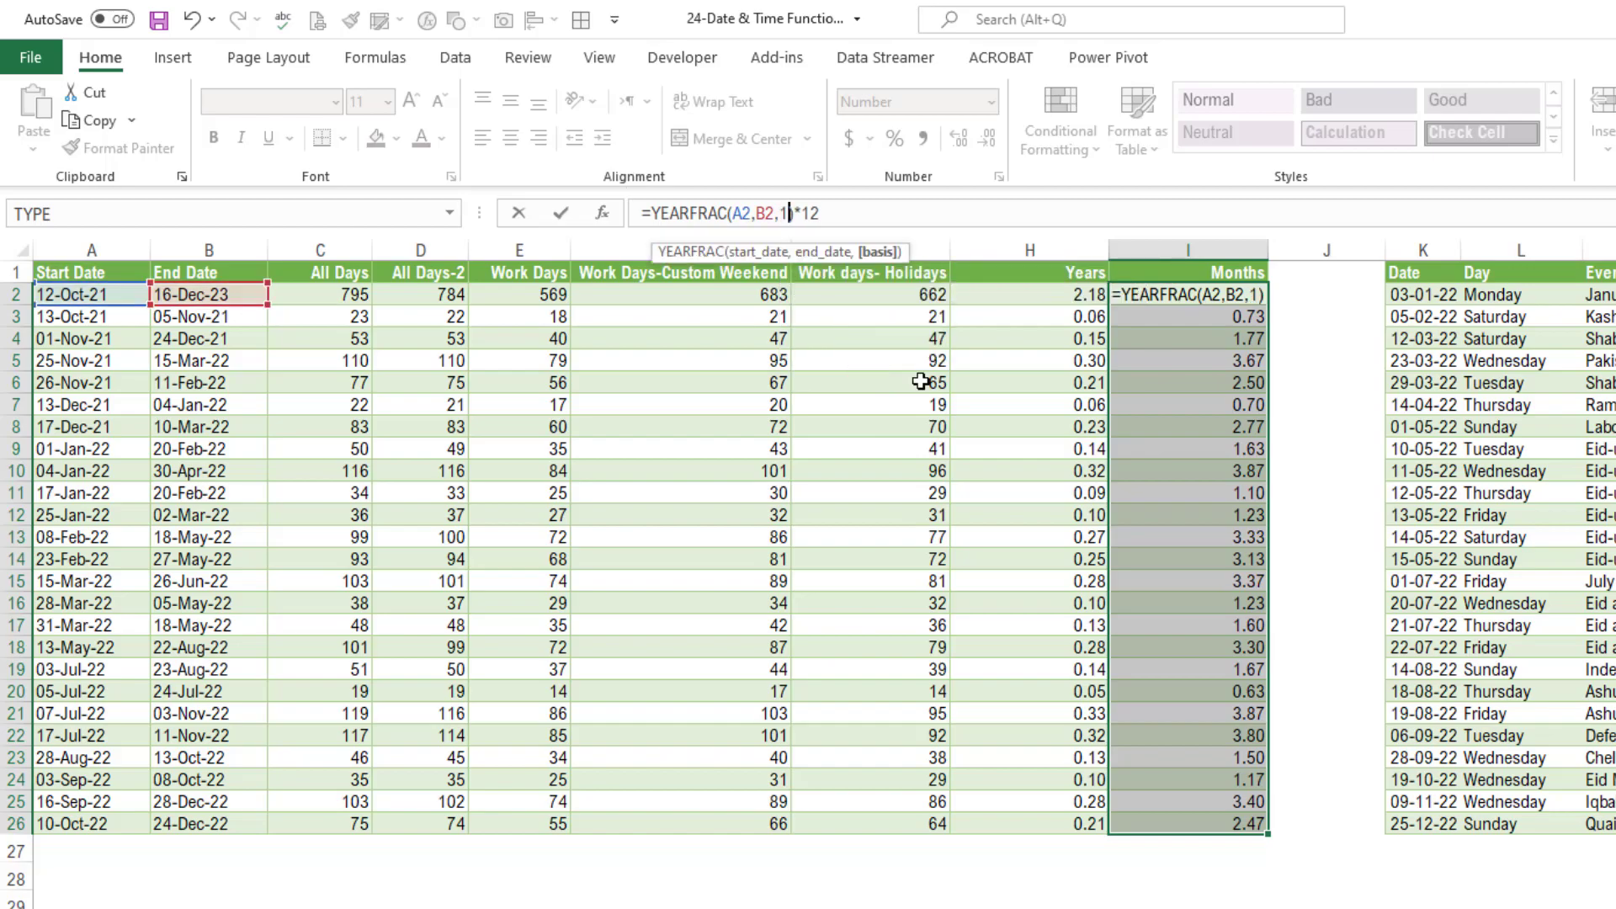
key(ctrl+Return)
click(1247, 312)
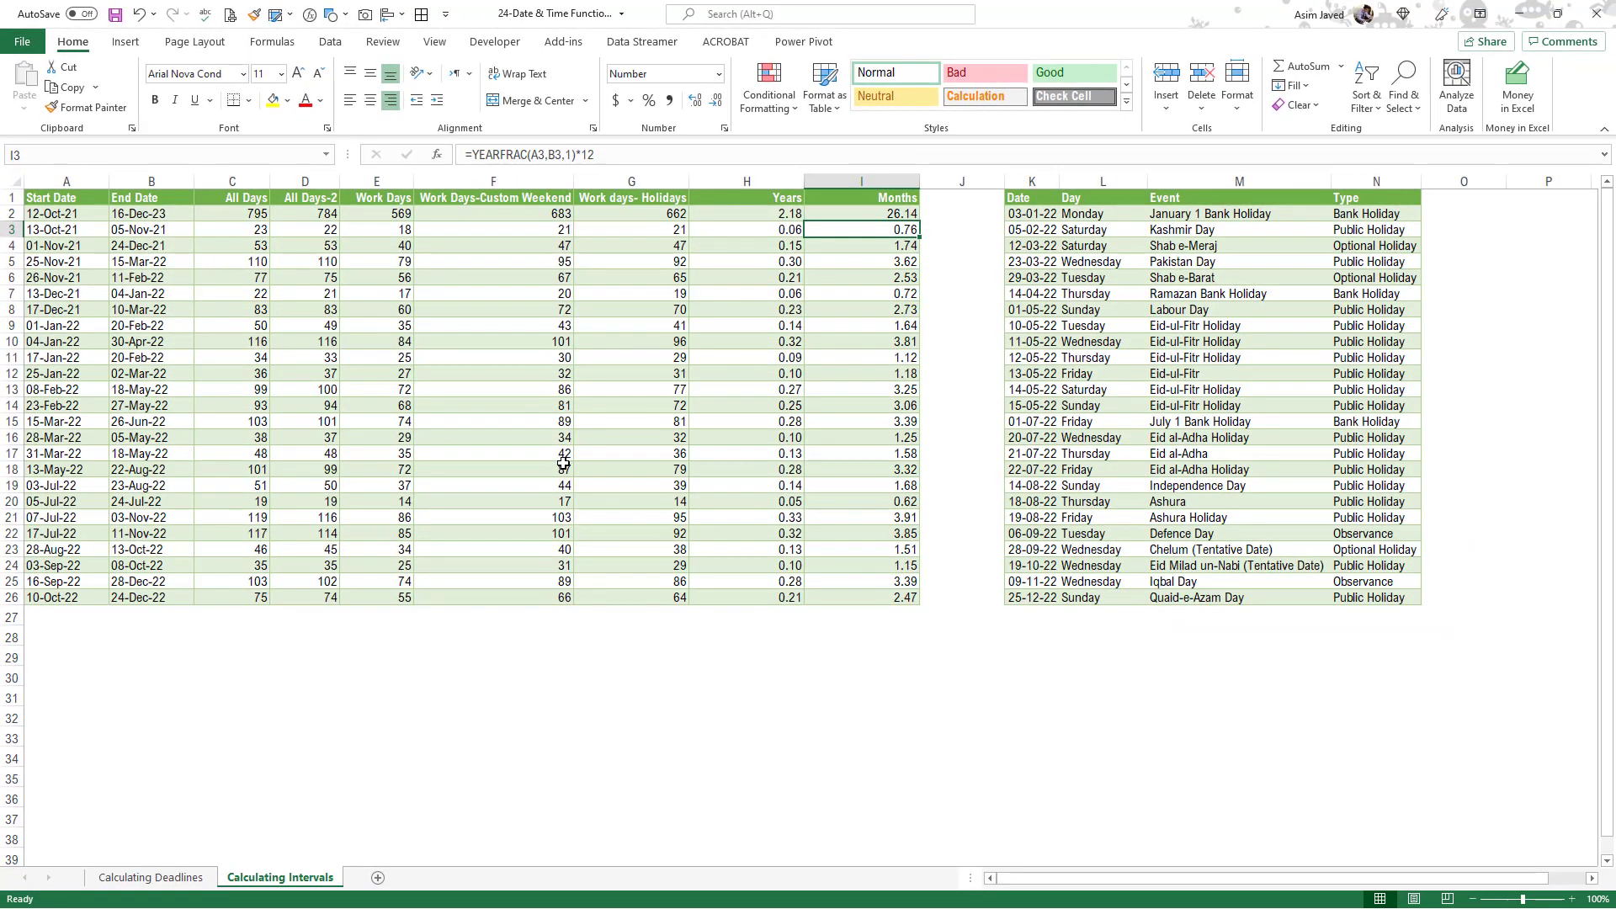
Review the Calculating Deadlines sheet and return to the Calculating Intervals sheet.
click(193, 880)
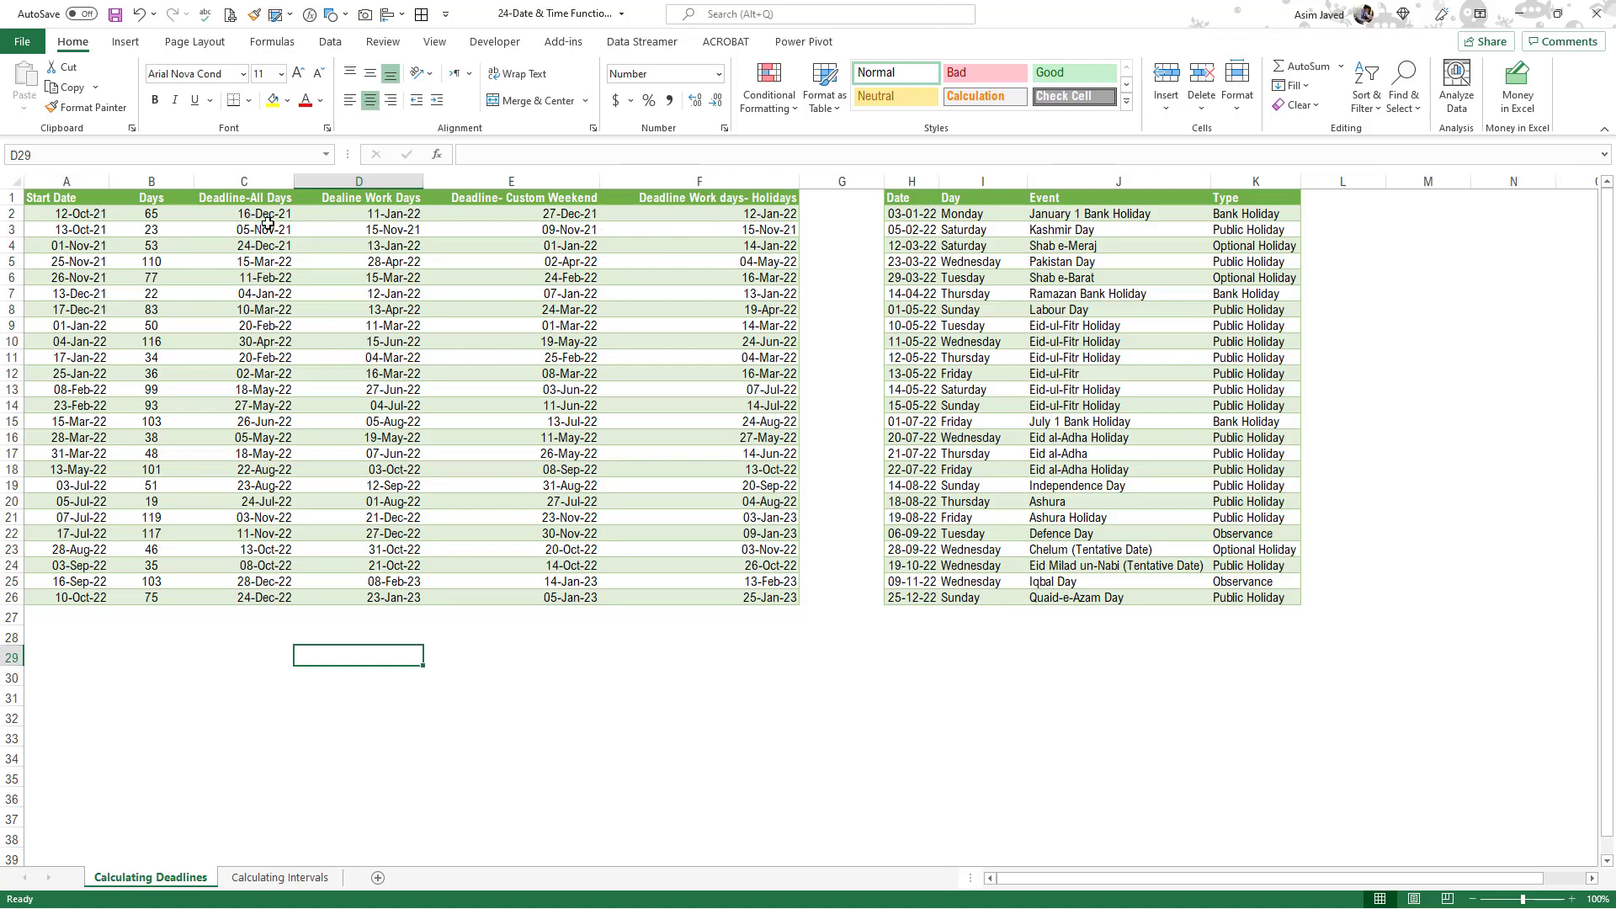
click(276, 879)
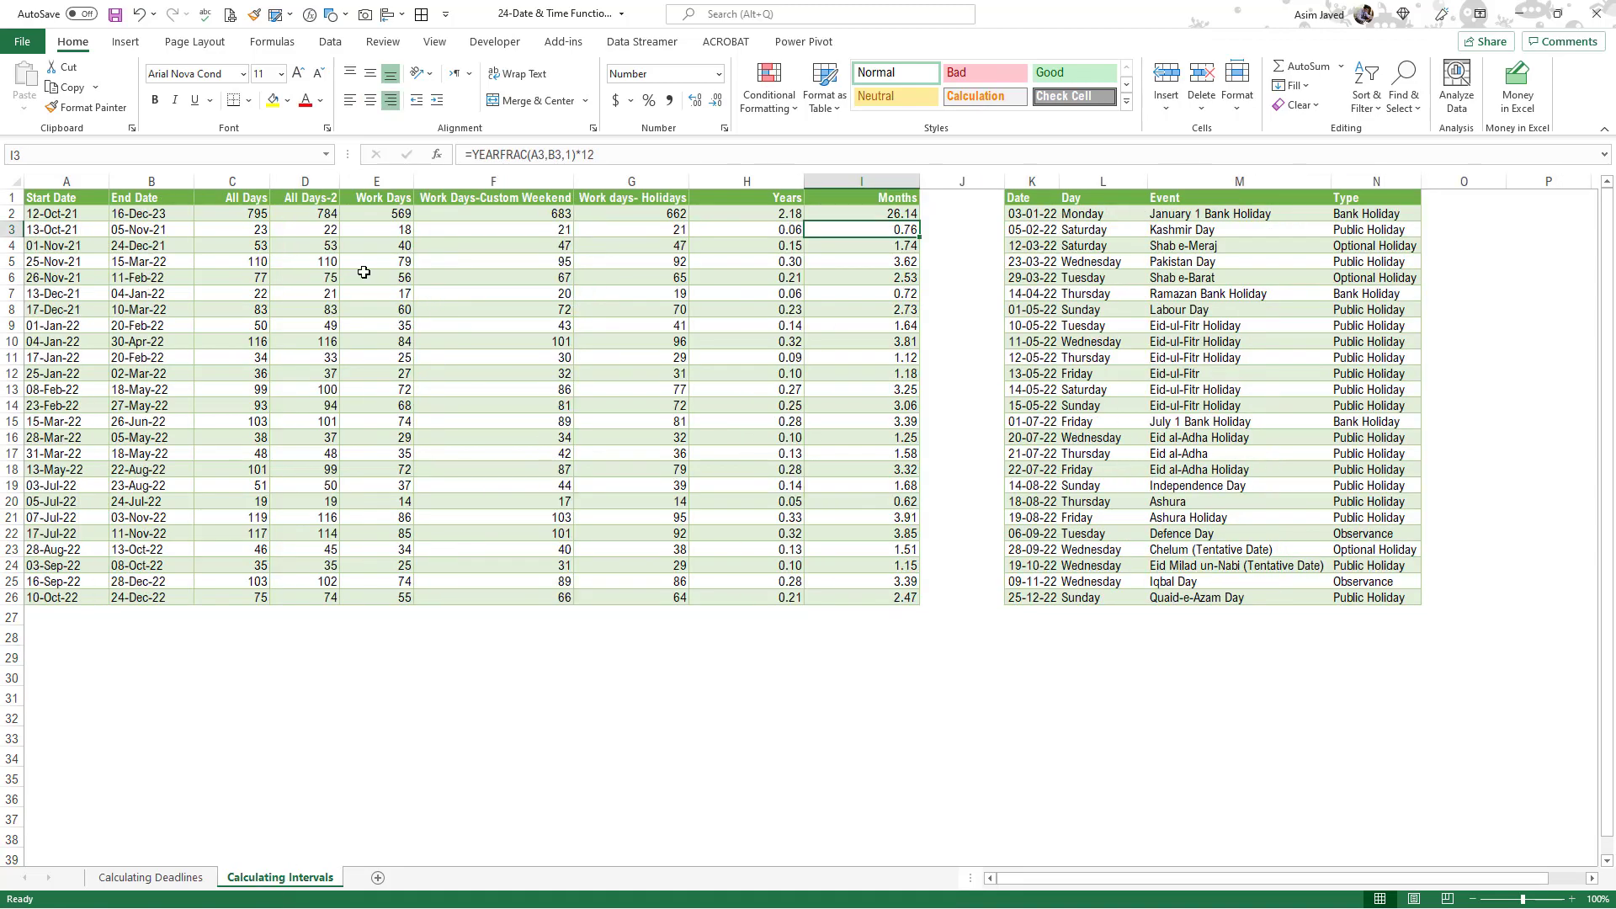